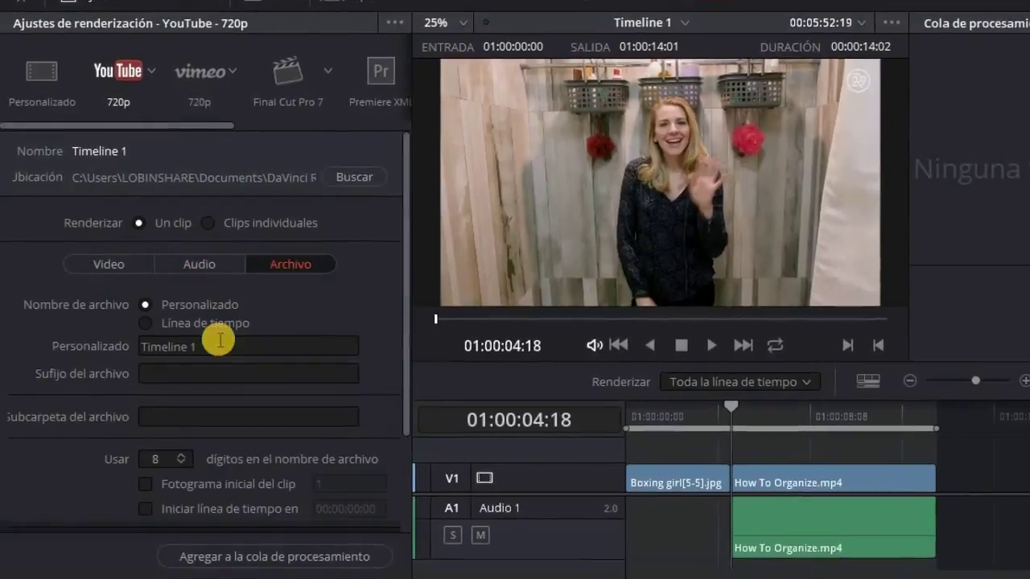
Show the Archivo file-naming render options and drag the playhead earlier in the timeline.
click(186, 268)
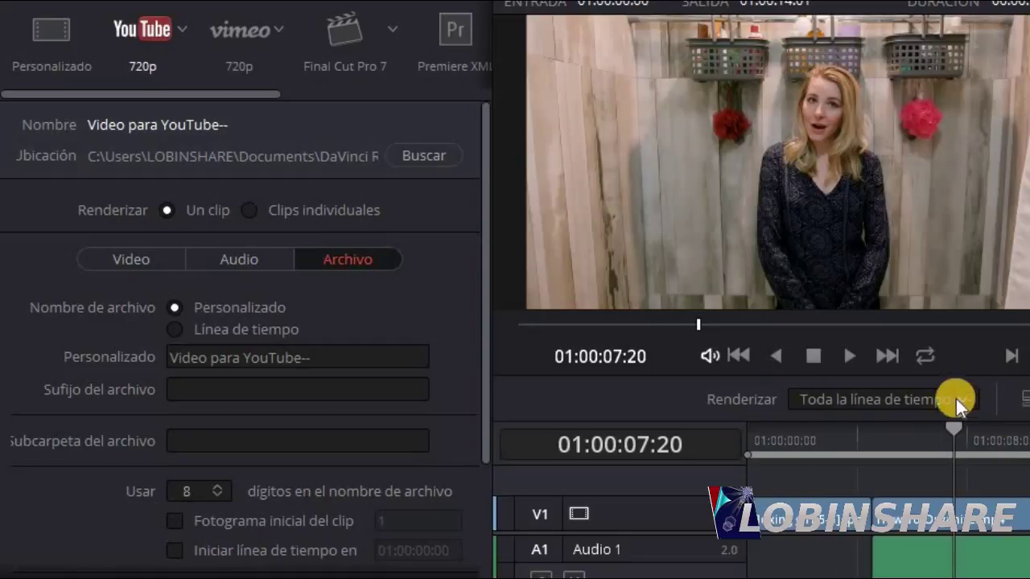
drag(947, 425, 868, 471)
Mark an out point at the current playhead position.
key(o)
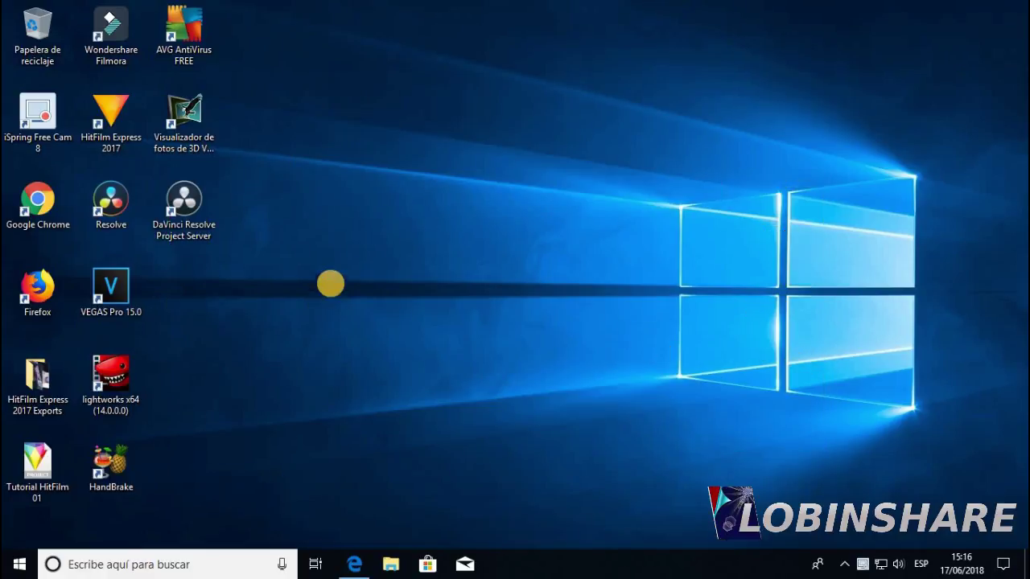
Launch DaVinci Resolve and open the Tutorial Dav 05 project in a maximized window.
double_click(120, 211)
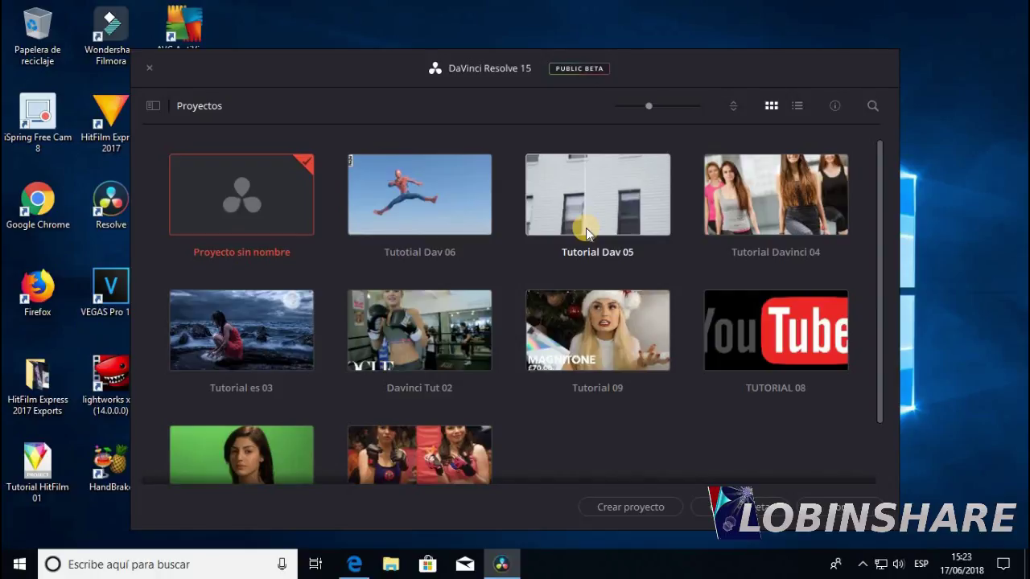
double_click(616, 193)
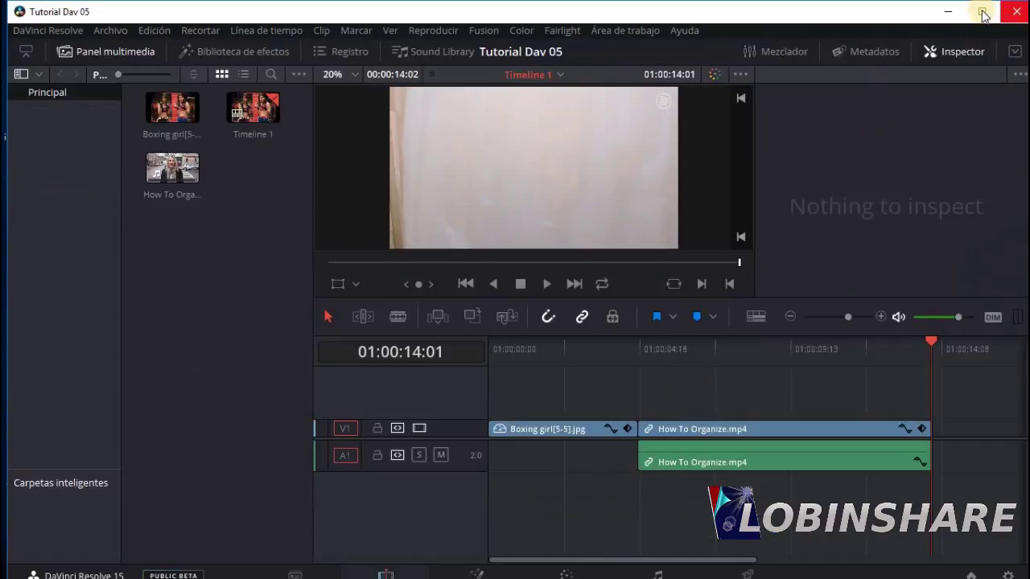
click(983, 13)
Play Timeline 1 from its start, then stop playback.
click(483, 324)
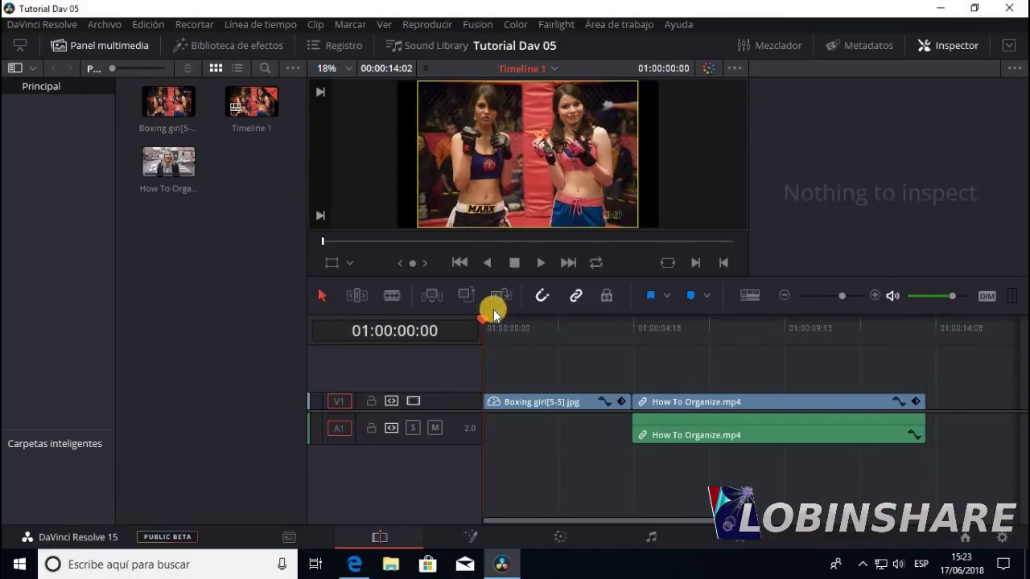
click(544, 263)
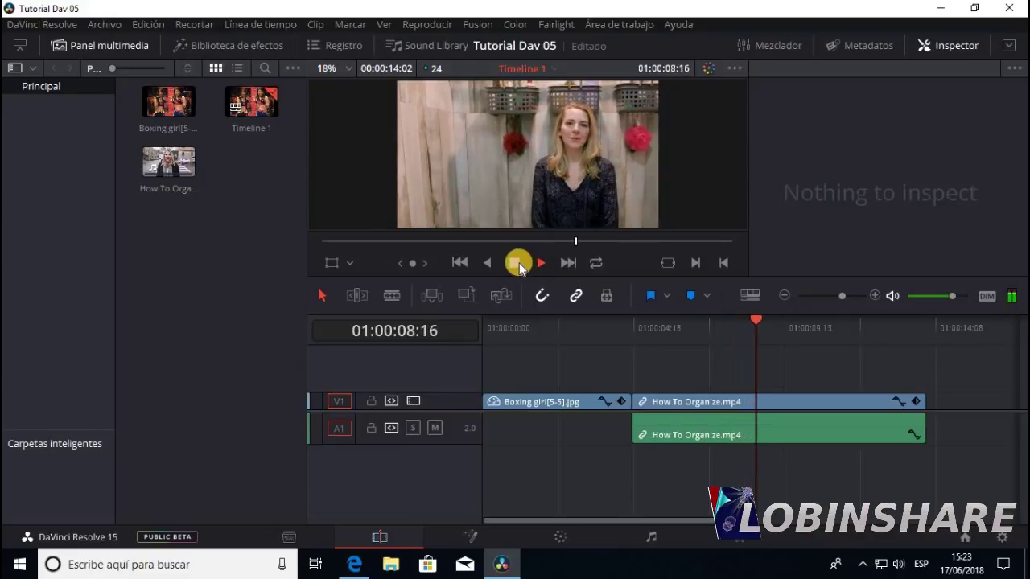
click(516, 262)
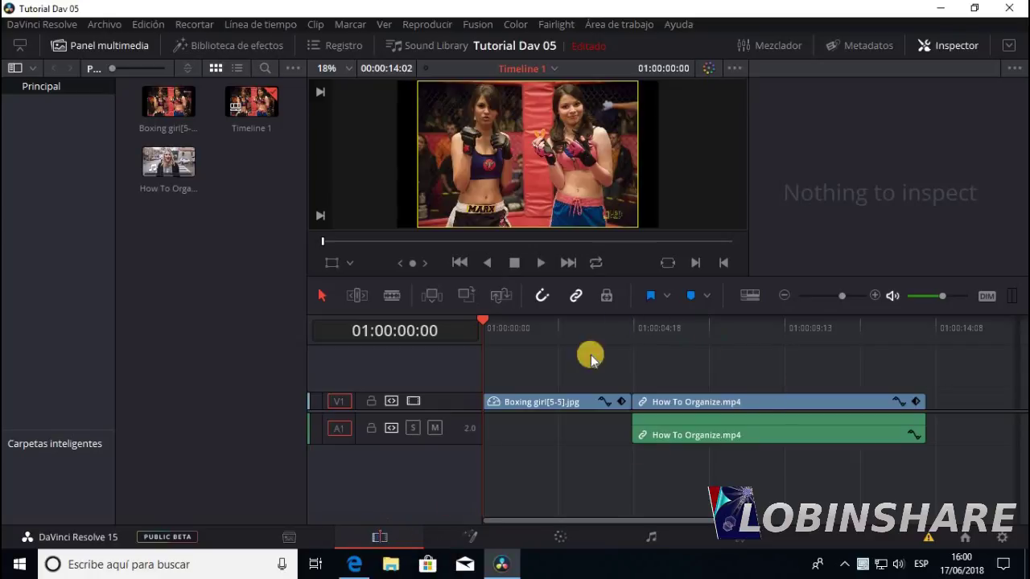
Visit the Fusion, Color and Fairlight pages in turn, ending on the Deliver page.
click(465, 538)
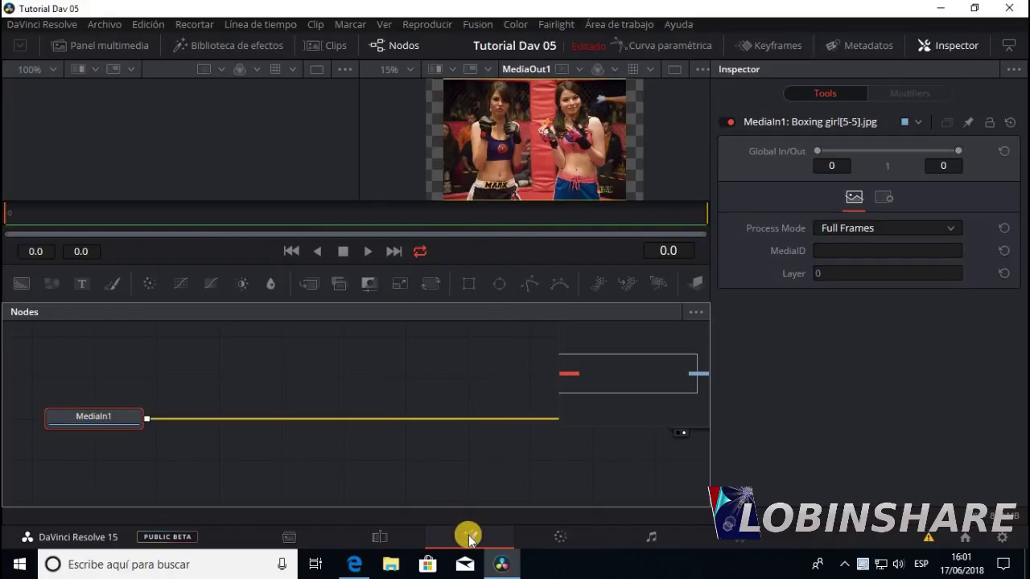
click(554, 537)
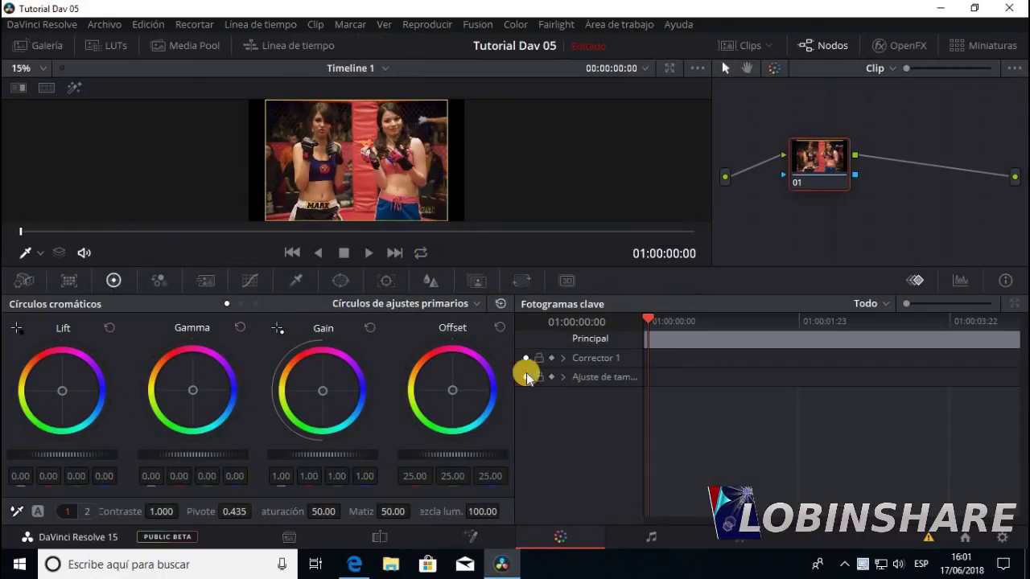
click(635, 546)
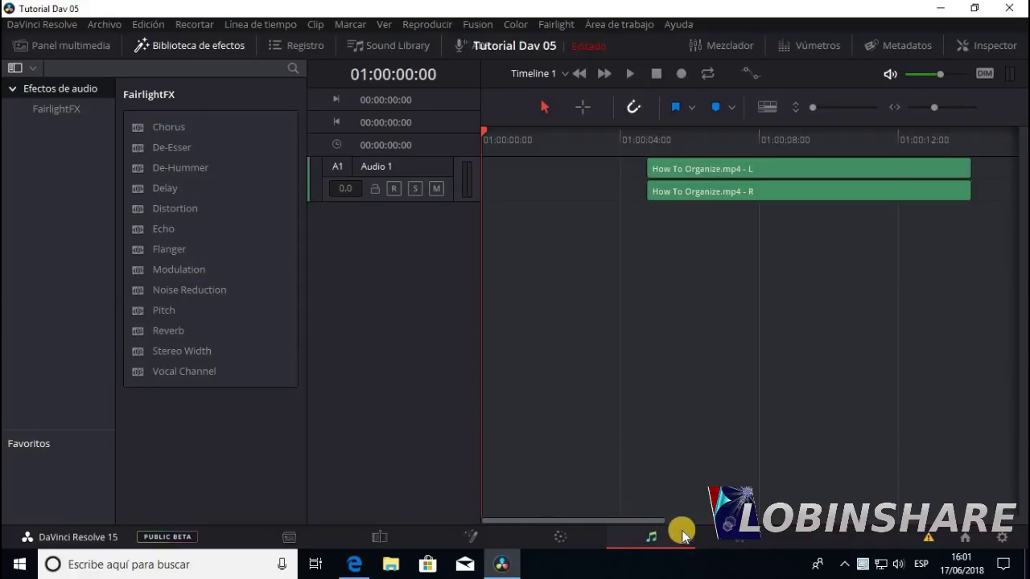
click(727, 541)
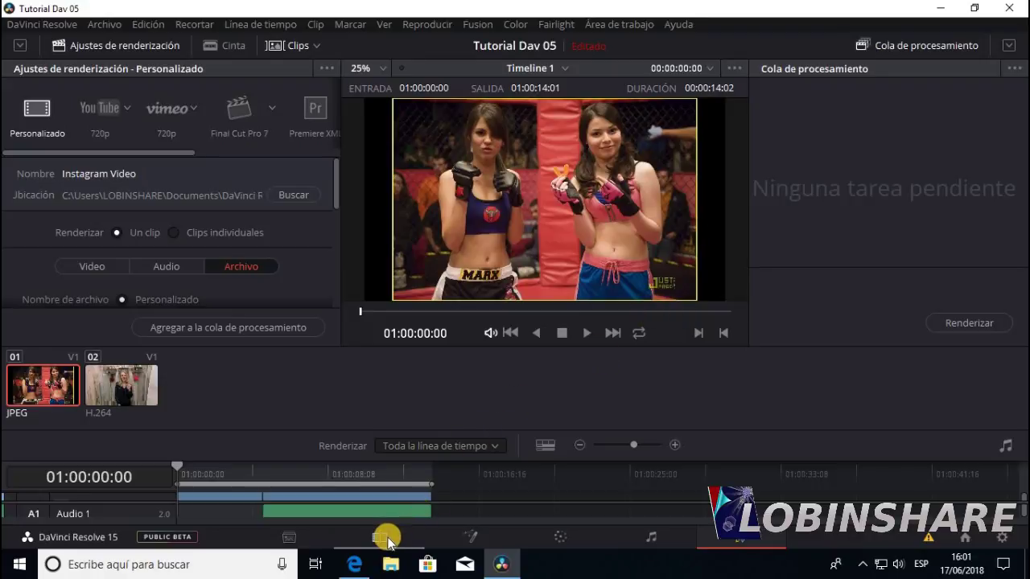
click(385, 539)
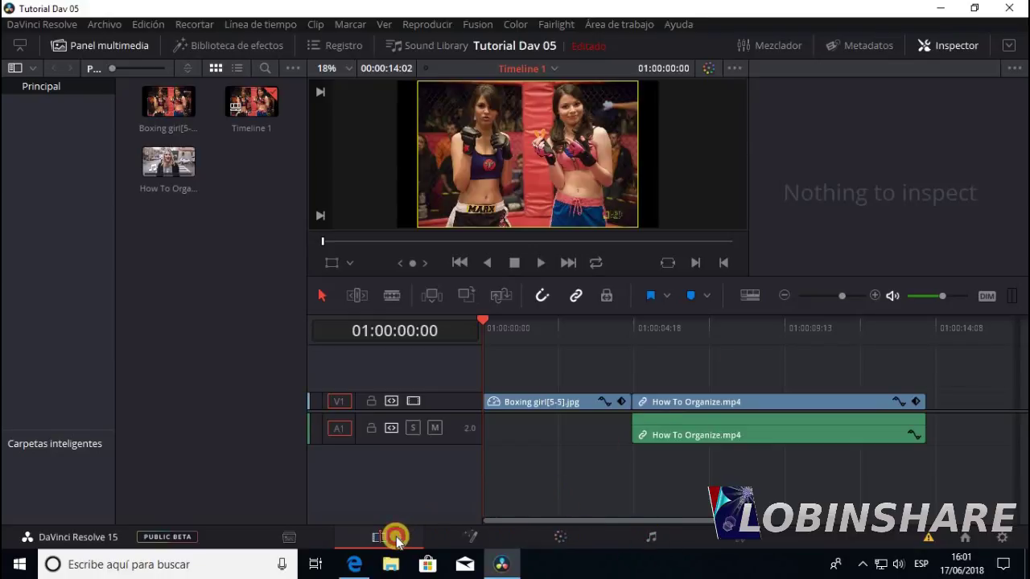
click(744, 542)
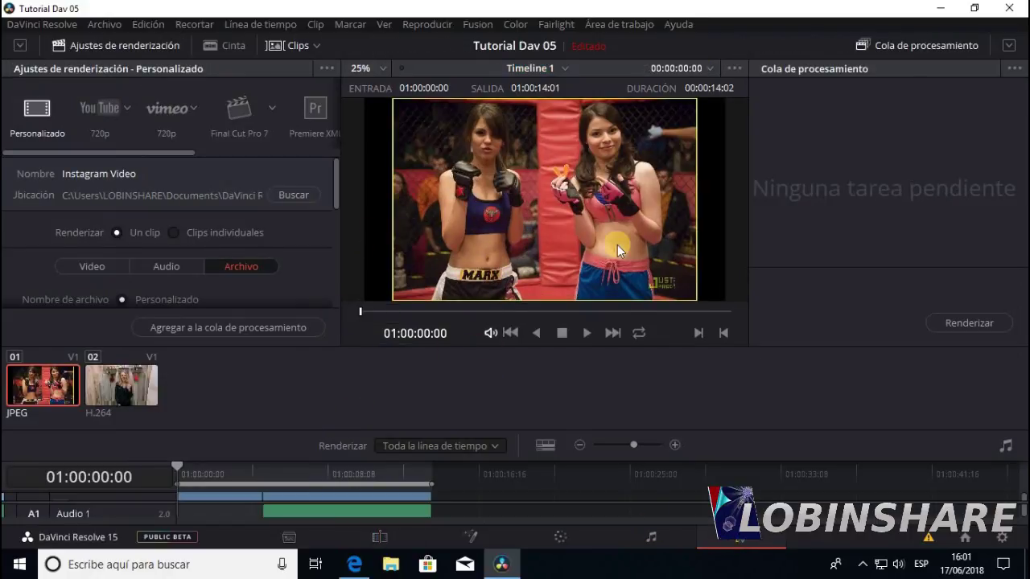
click(390, 538)
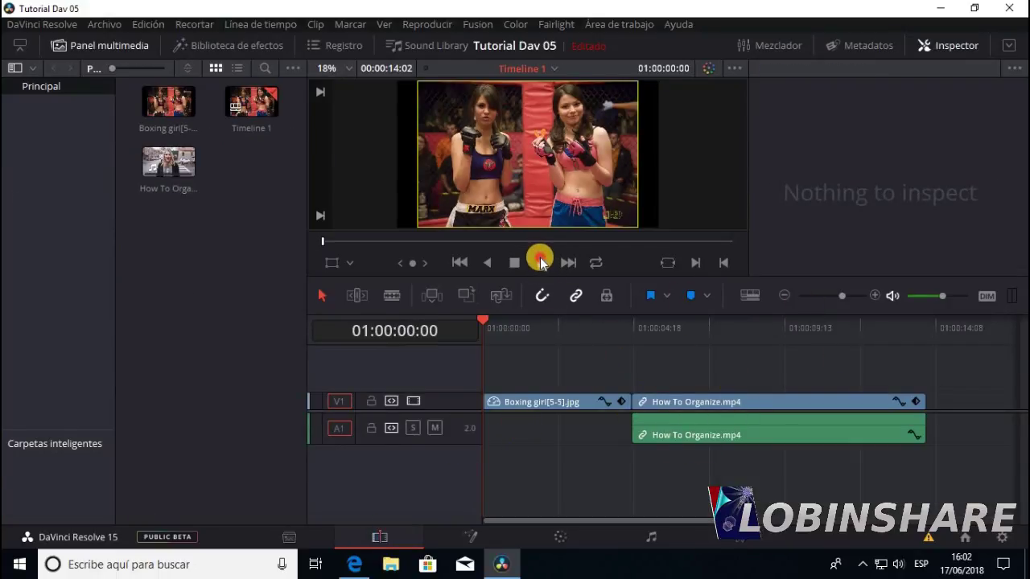
click(540, 262)
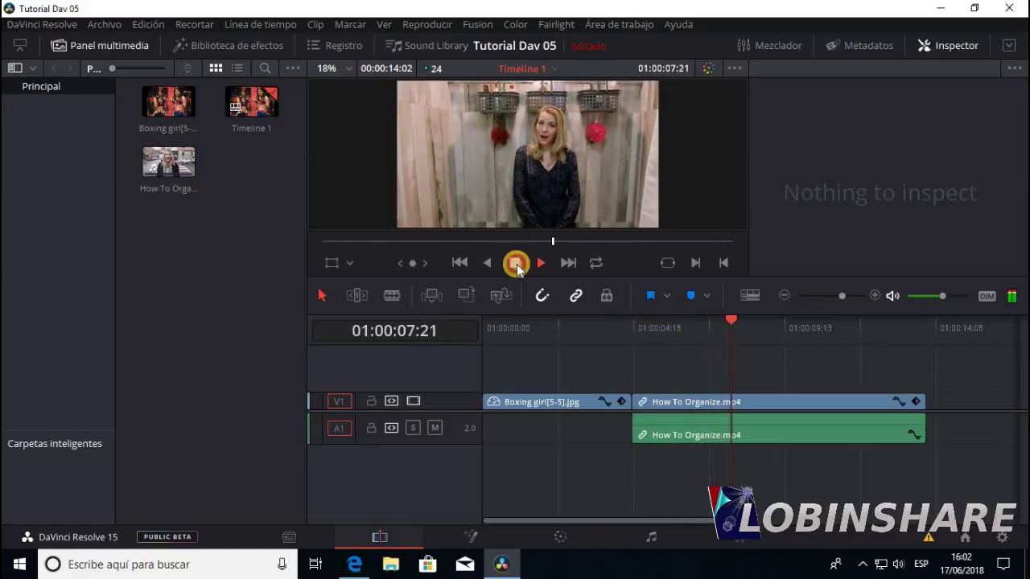
click(709, 406)
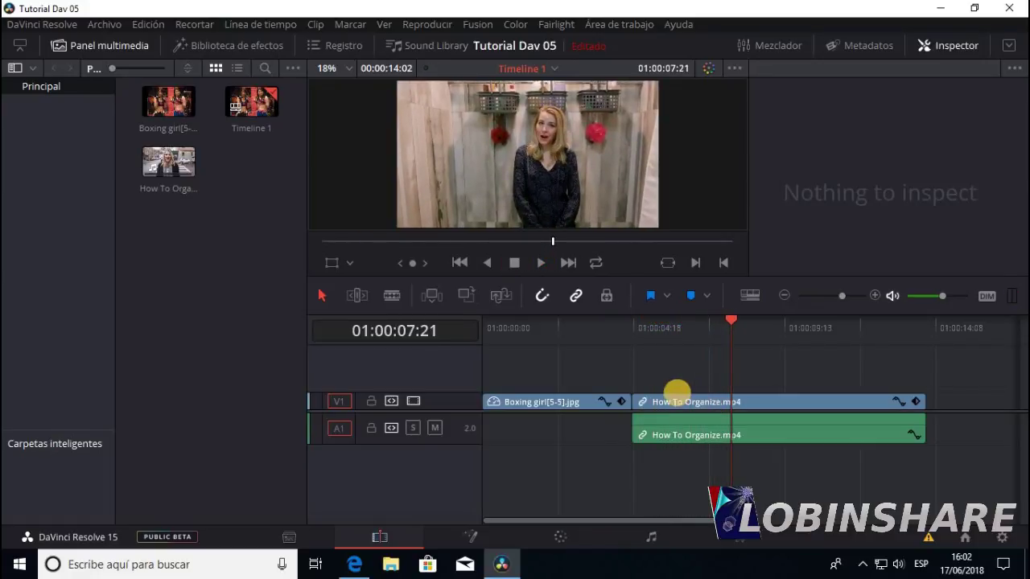
click(475, 479)
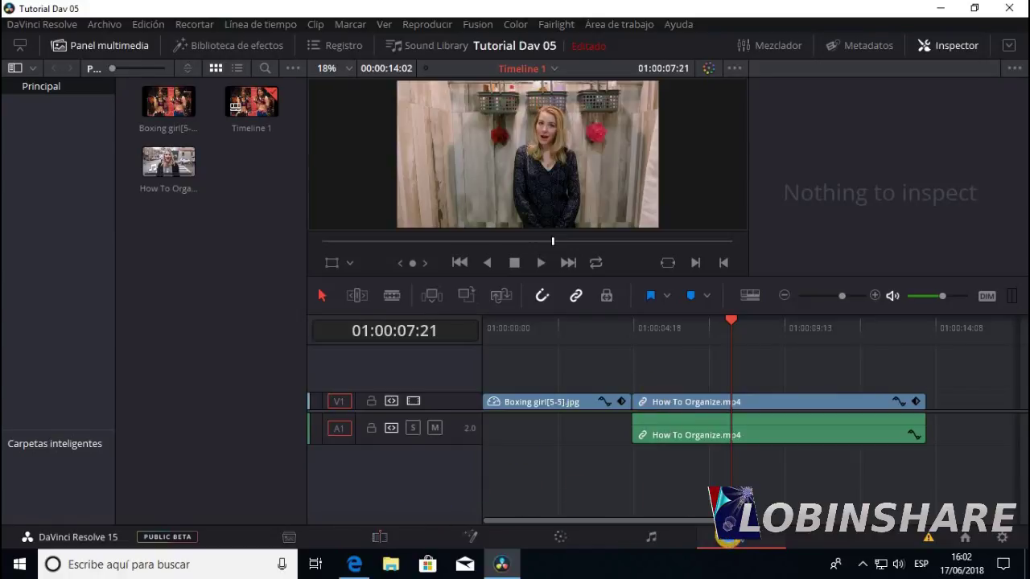
click(730, 541)
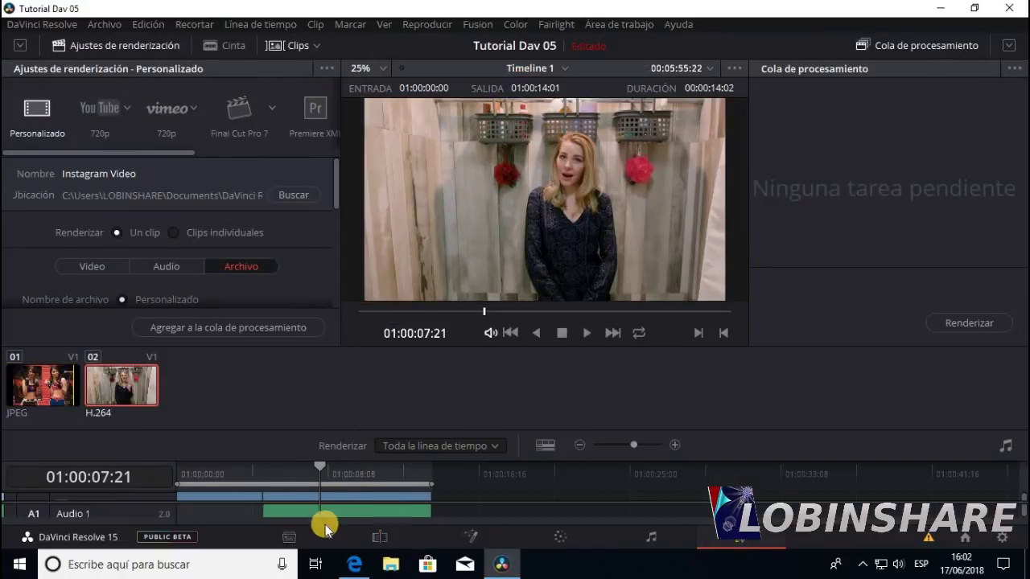
Preview from 01:00:05:00, then view clip 01 (Boxing girl) and clip 02 (How To Organize).
click(368, 312)
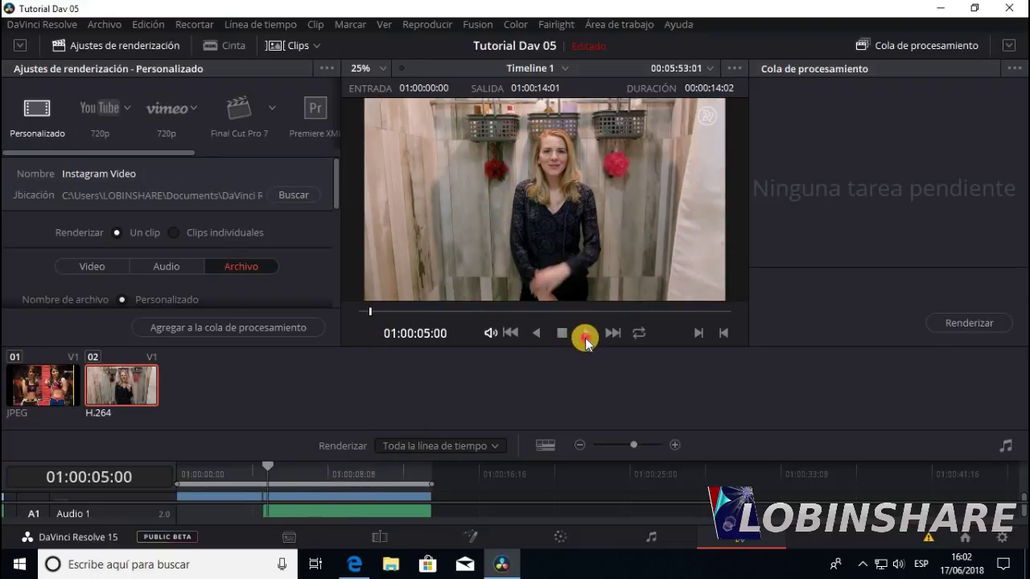
click(585, 338)
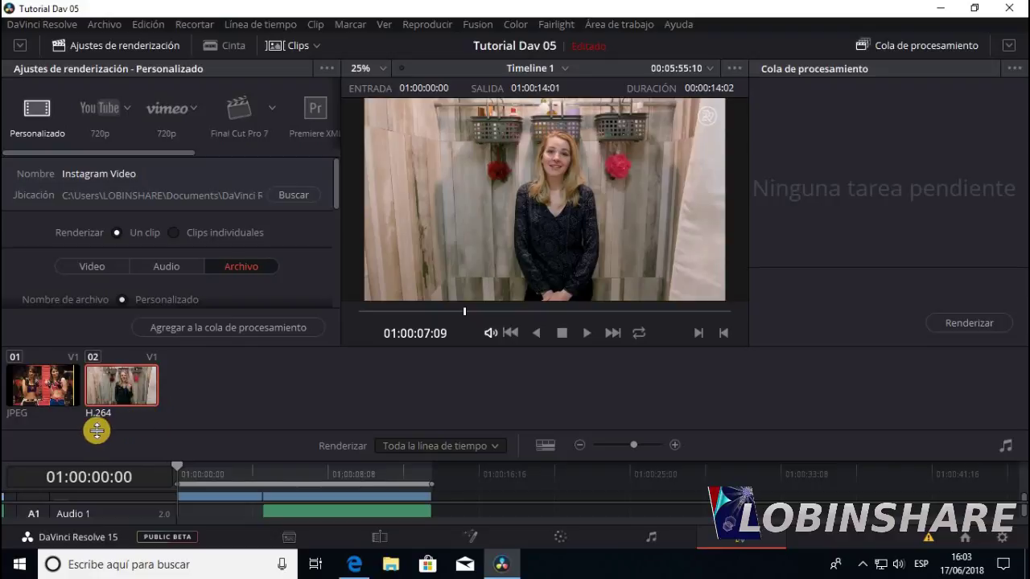
click(62, 396)
click(99, 397)
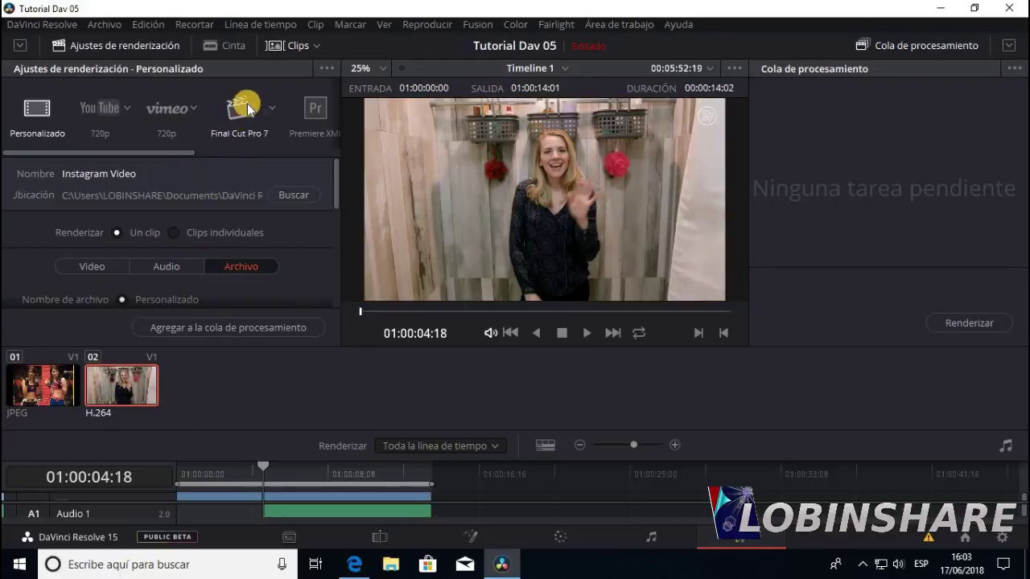
Toggle the Clips thumbnail strip off, on and off again to show the full tracks.
click(284, 47)
click(284, 46)
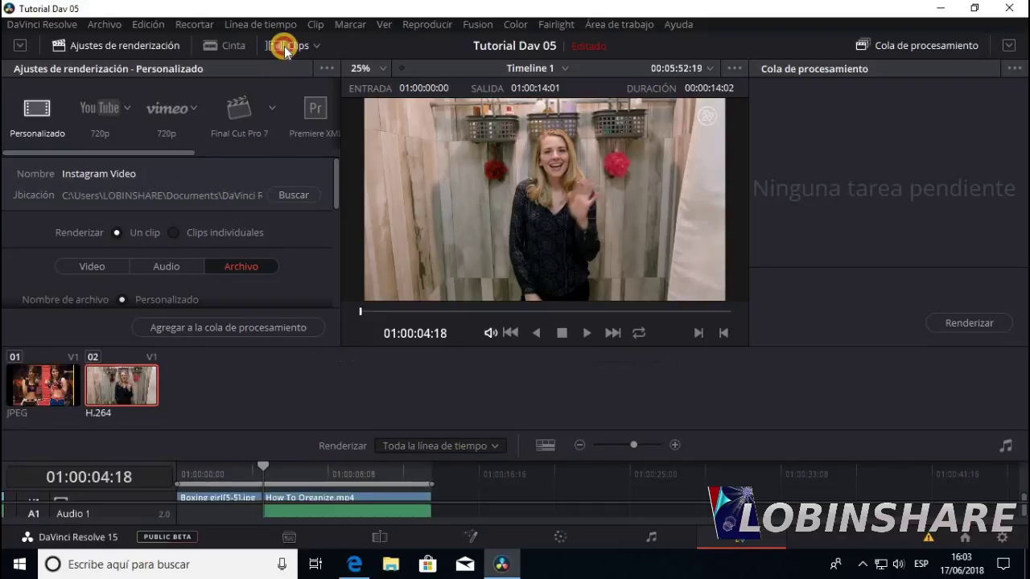
click(284, 45)
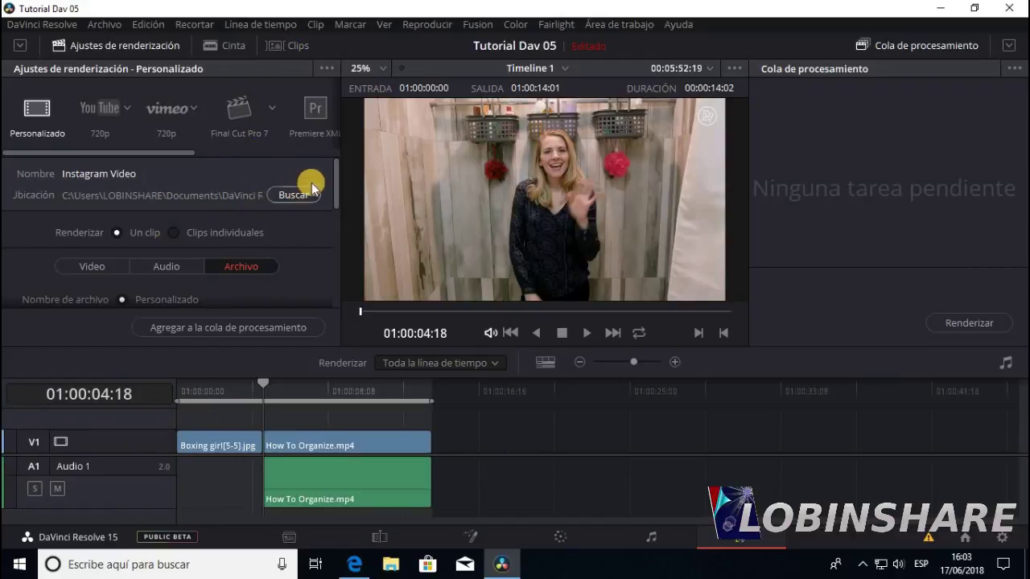
Show the Video render settings (MP4, H.264, 1080 x 1350) and expand the settings panel.
click(113, 265)
mouse_move(337, 176)
mouse_down()
mouse_move(331, 293)
mouse_move(344, 158)
mouse_up()
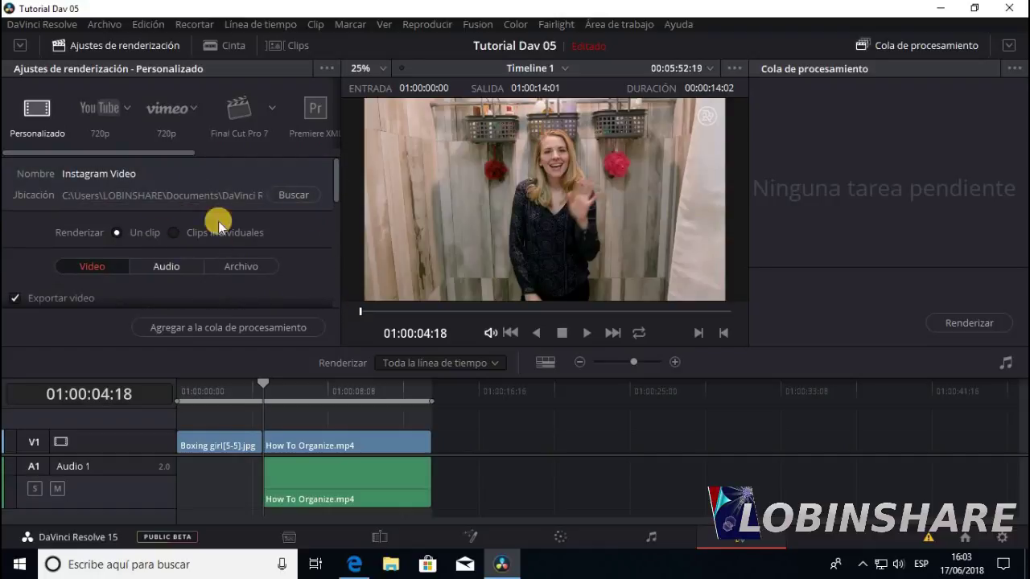
click(23, 46)
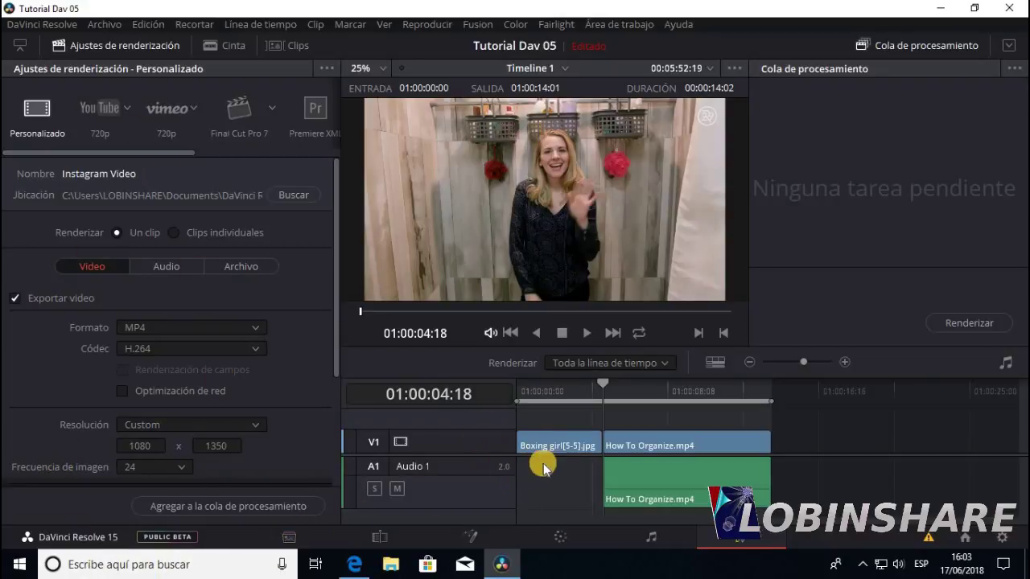
click(20, 46)
click(20, 46)
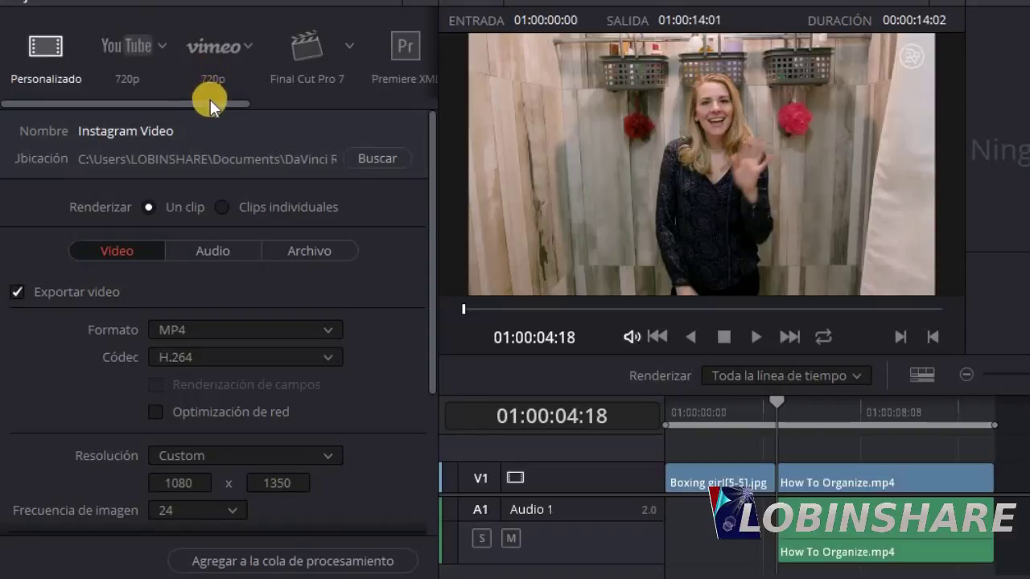
Scroll through the render presets, apply the YouTube preset and choose its 720p resolution.
drag(208, 100, 310, 116)
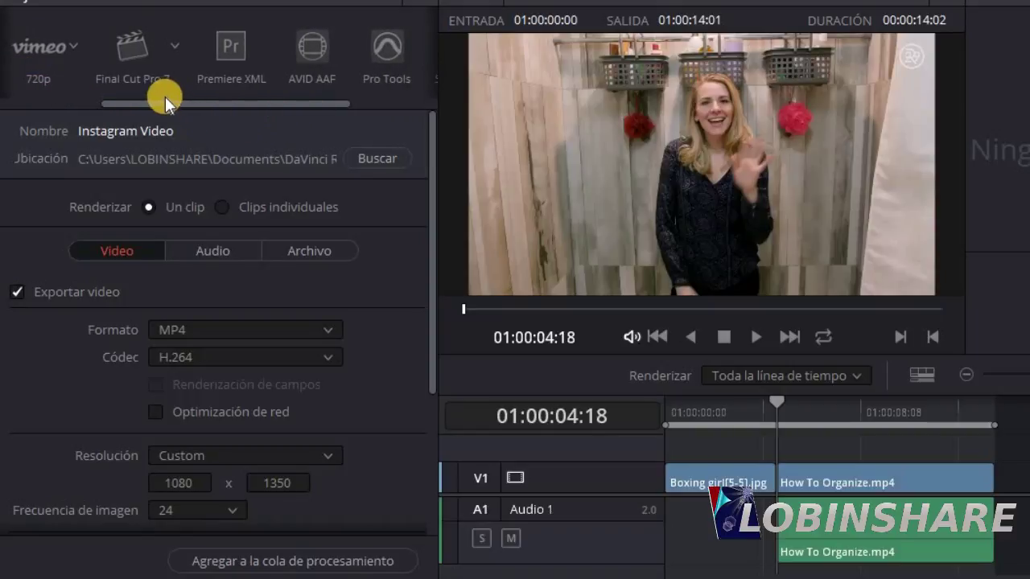
click(318, 106)
drag(318, 107, 417, 108)
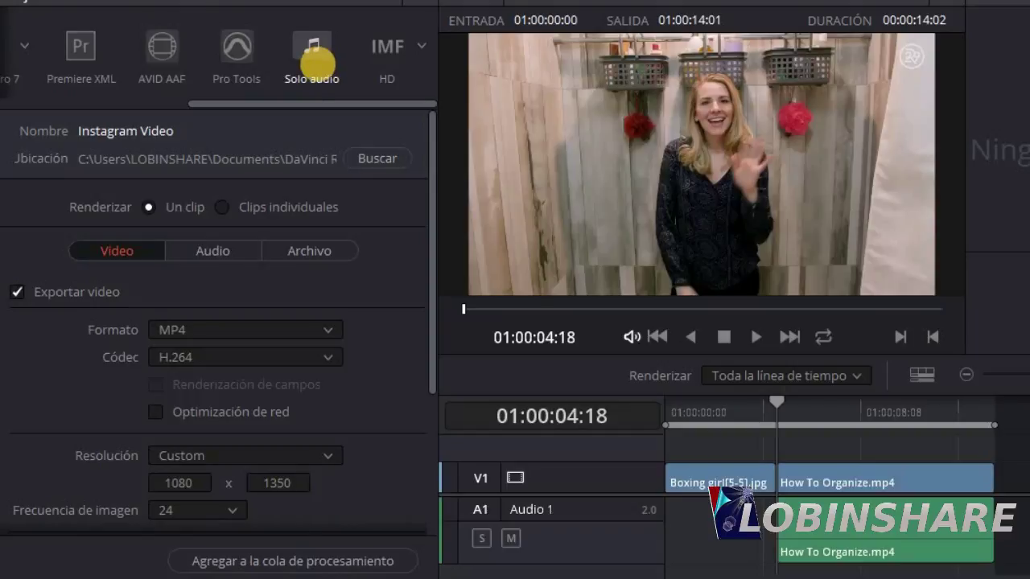
mouse_move(329, 104)
mouse_down()
mouse_move(272, 119)
mouse_move(72, 108)
mouse_up()
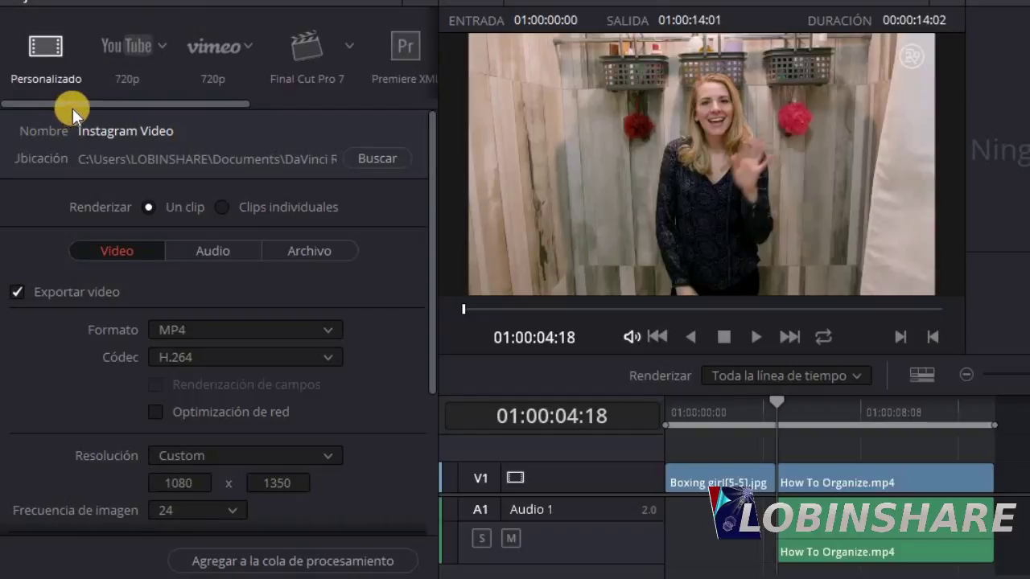
click(133, 50)
click(163, 45)
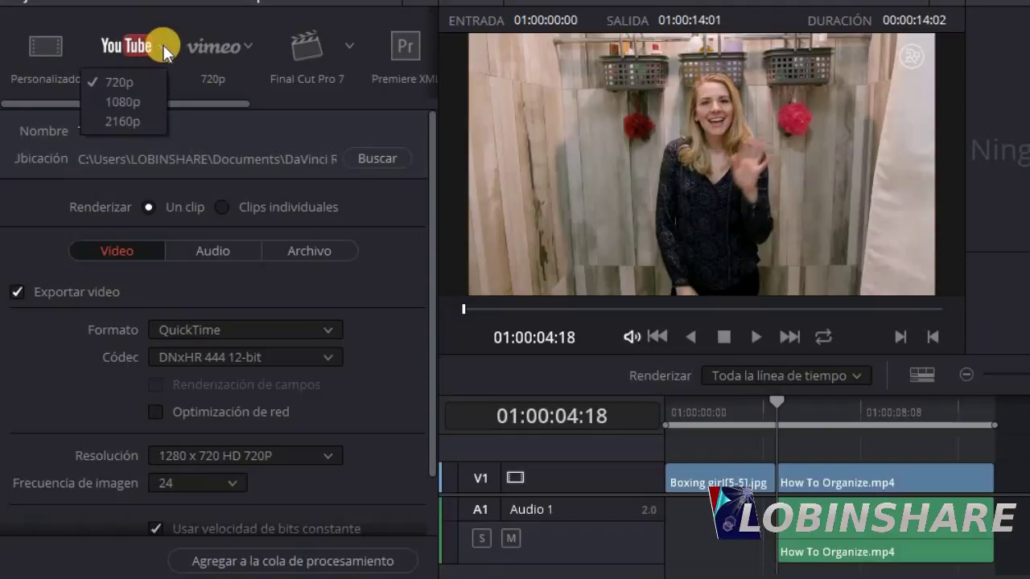
click(142, 82)
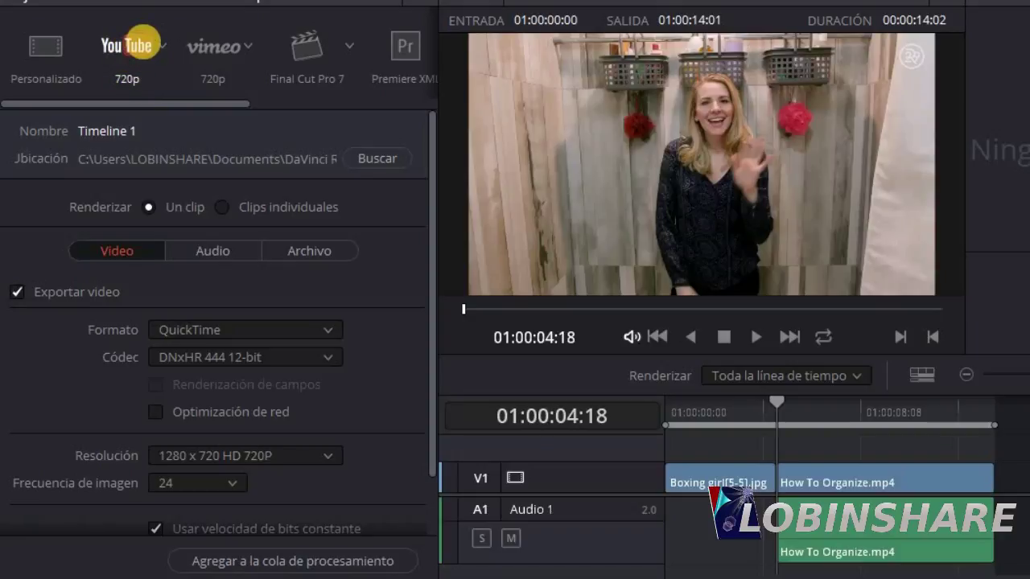
Look through the Video, Audio and Archivo tabs of the render settings.
click(120, 252)
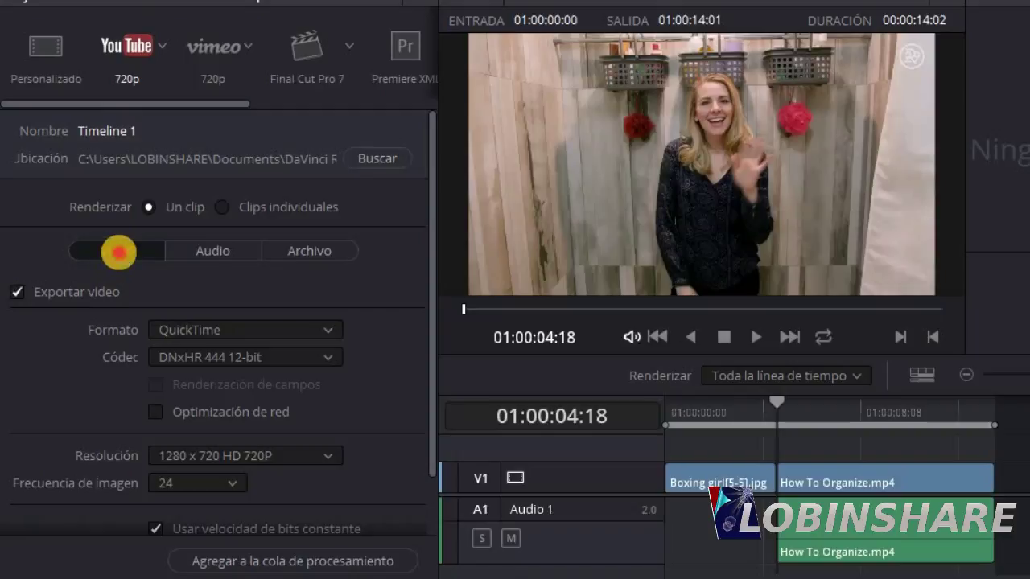
click(193, 255)
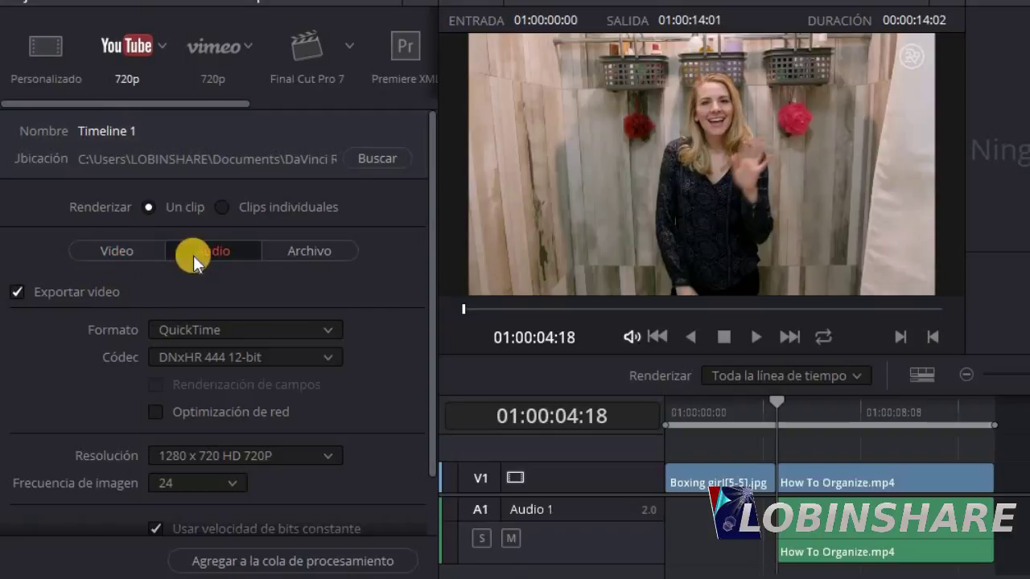
click(309, 251)
click(231, 338)
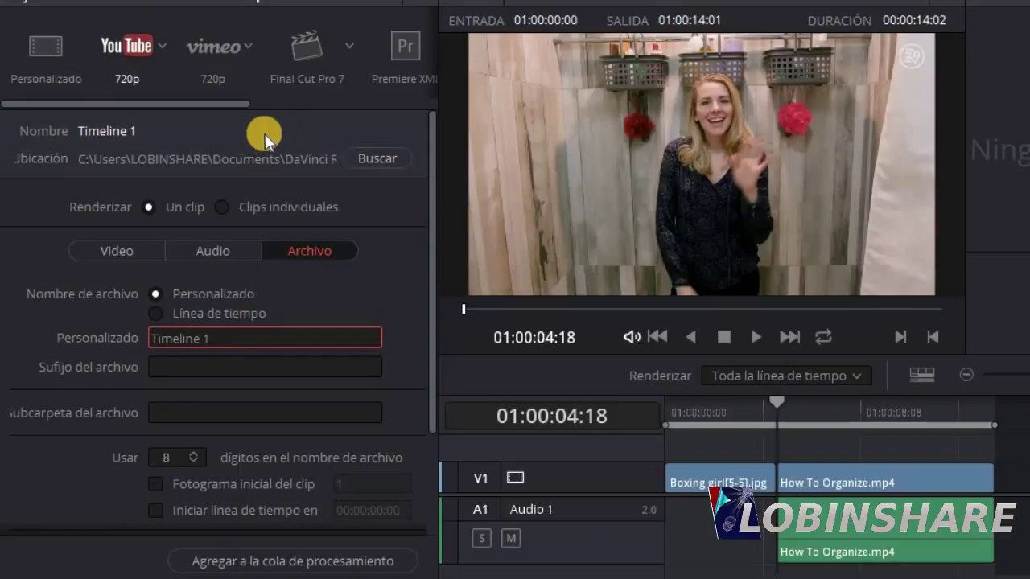
click(119, 253)
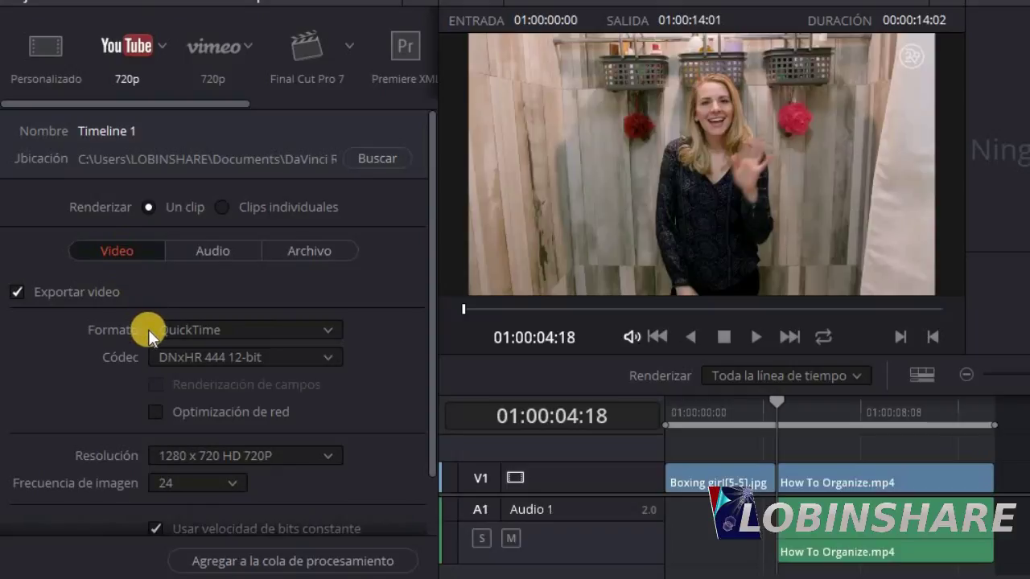
Set the format to MP4, keep 1280 x 720 at 24 fps, then check Audio and Archivo.
click(196, 328)
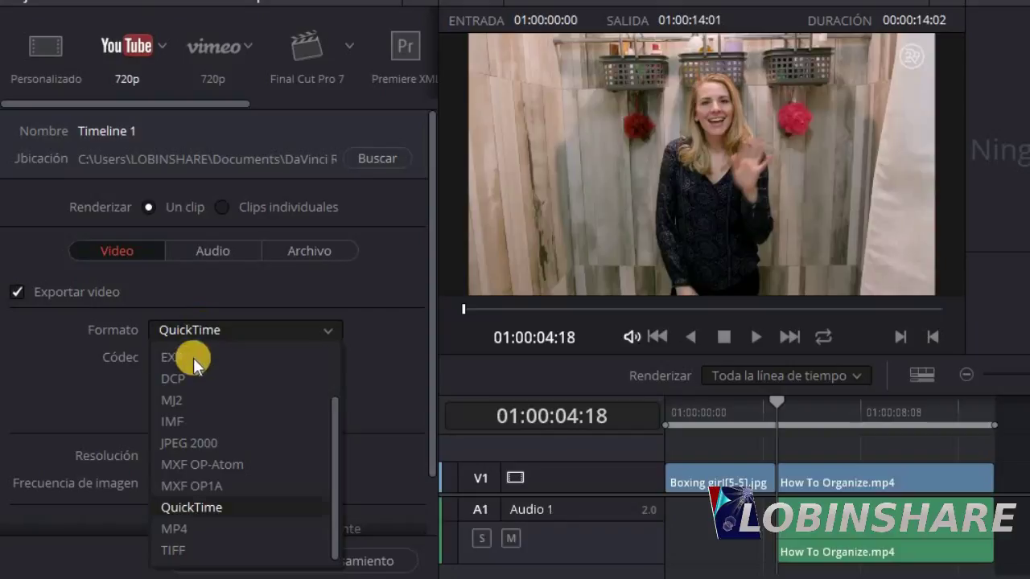
click(198, 529)
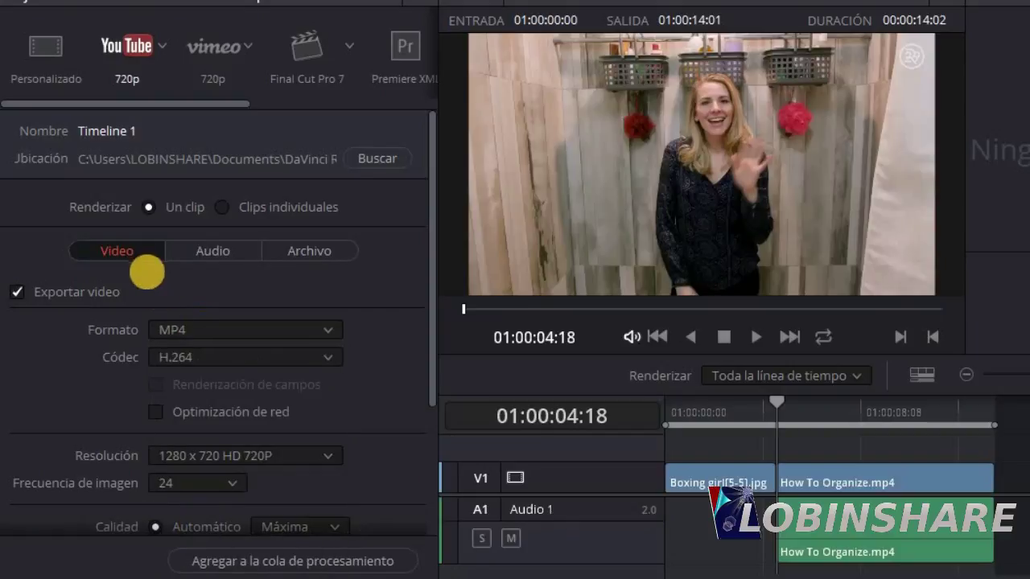
click(286, 456)
scroll(336, 379, down, 3)
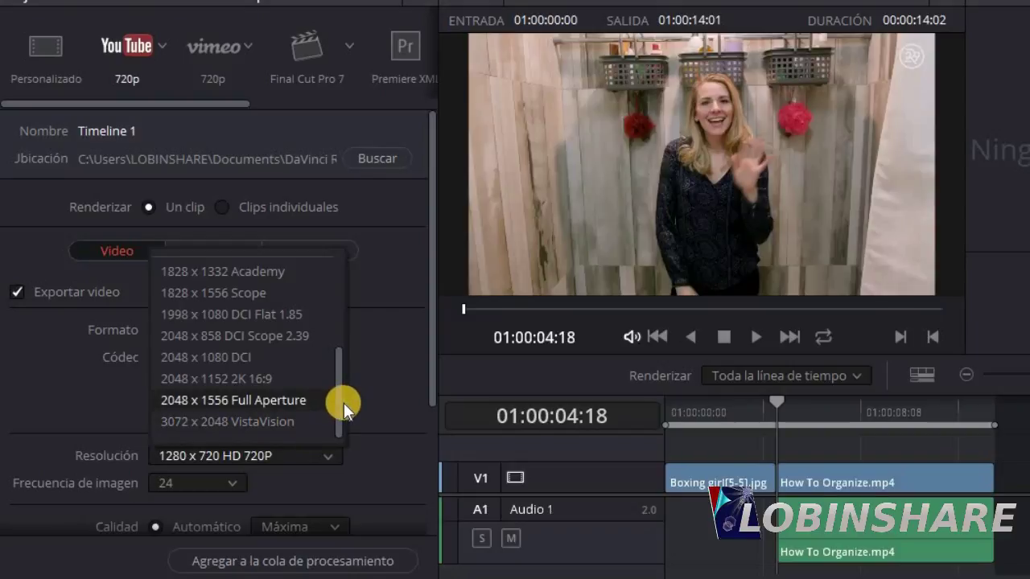
drag(336, 402, 335, 323)
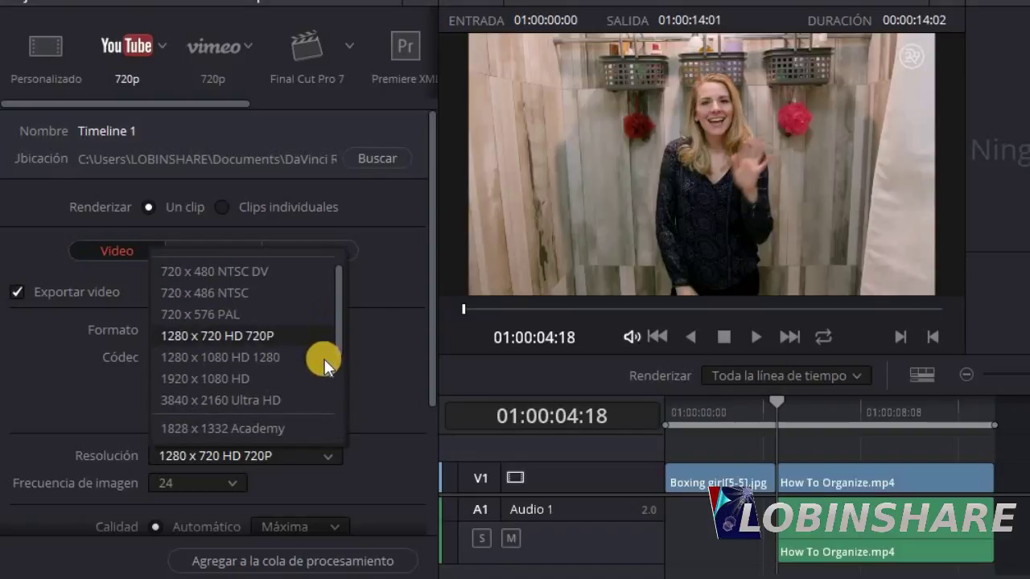
scroll(306, 382, down, 3)
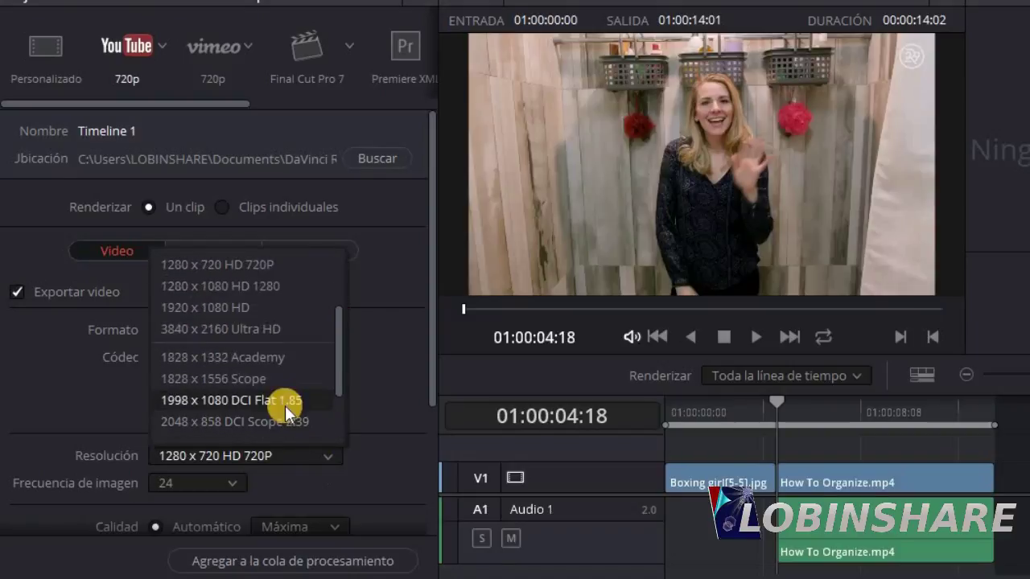
click(282, 261)
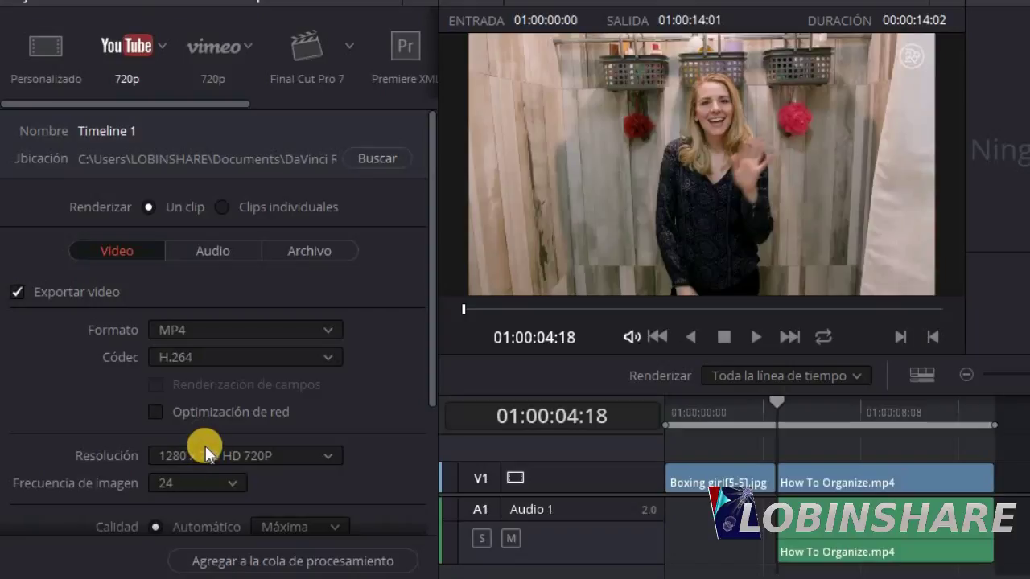
click(226, 484)
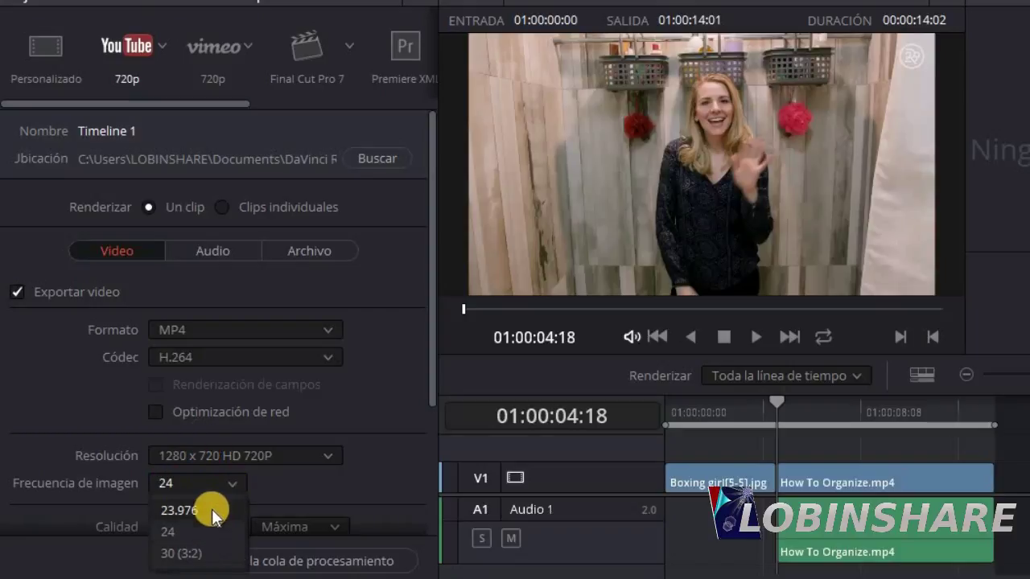
click(268, 485)
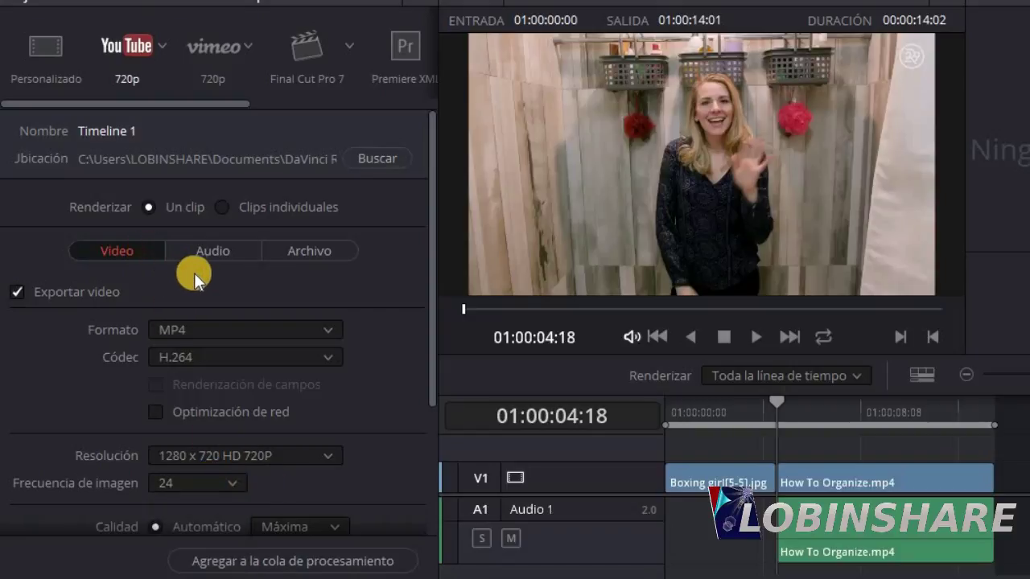
click(222, 254)
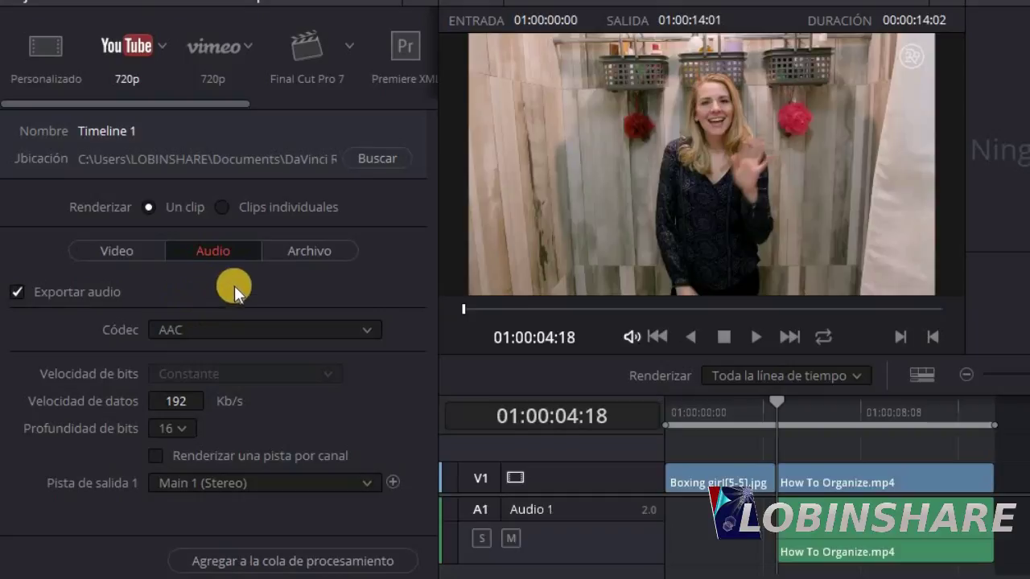
click(311, 255)
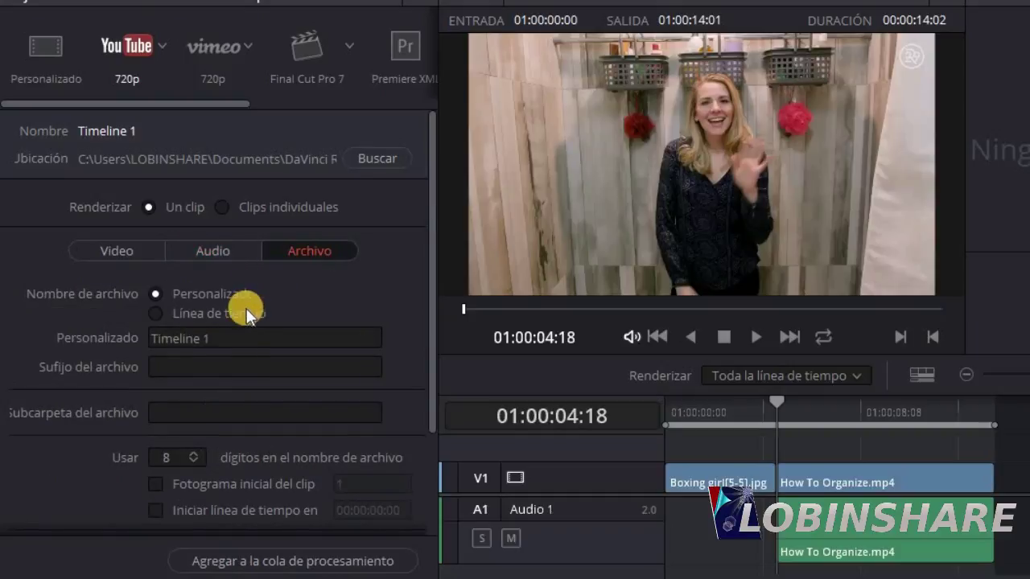
Replace the file name Timeline 1 with 'Video para YouTube' and review the Video and Audio settings.
drag(234, 331, 86, 315)
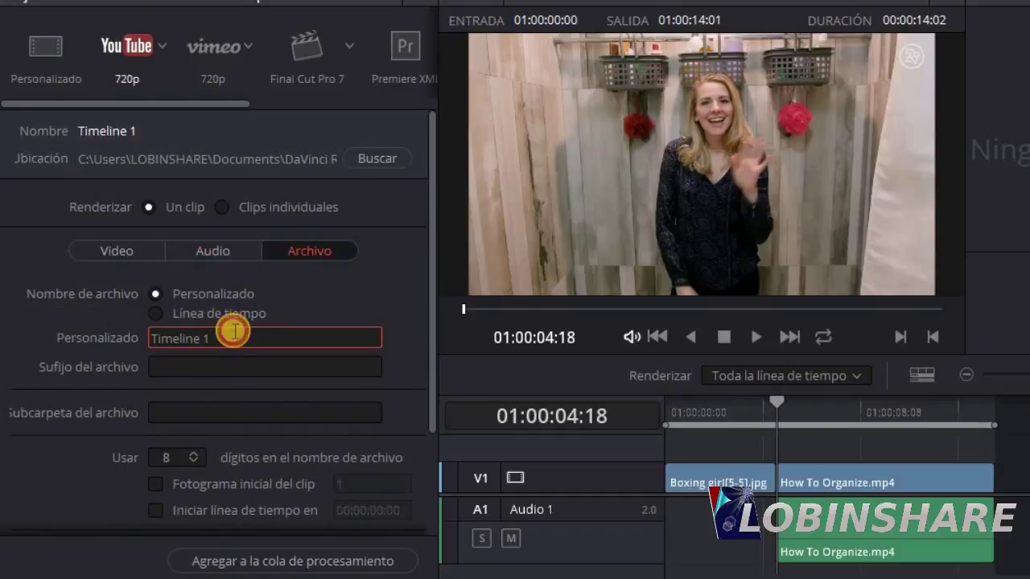
text(Video para YouTube)
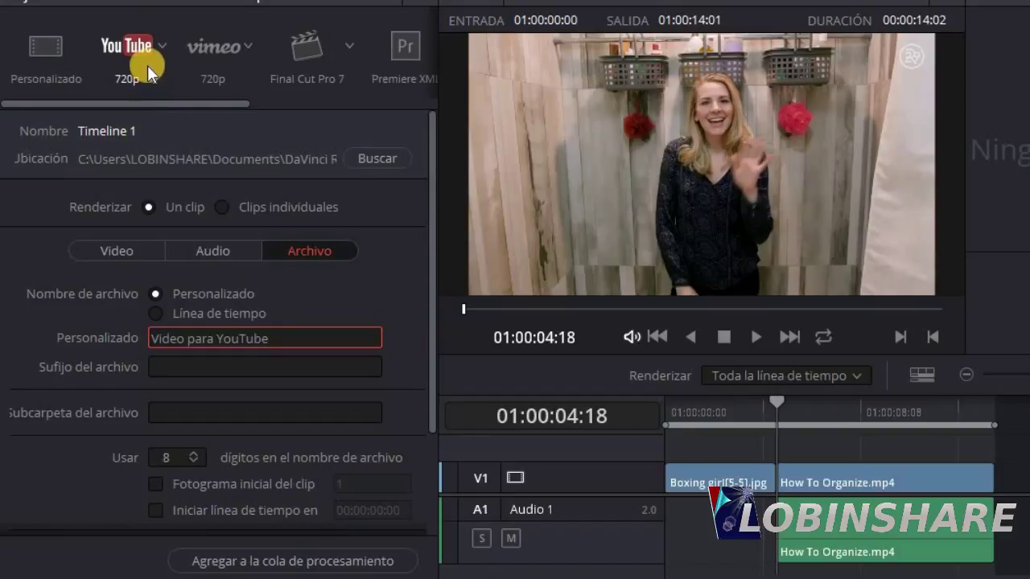
click(125, 251)
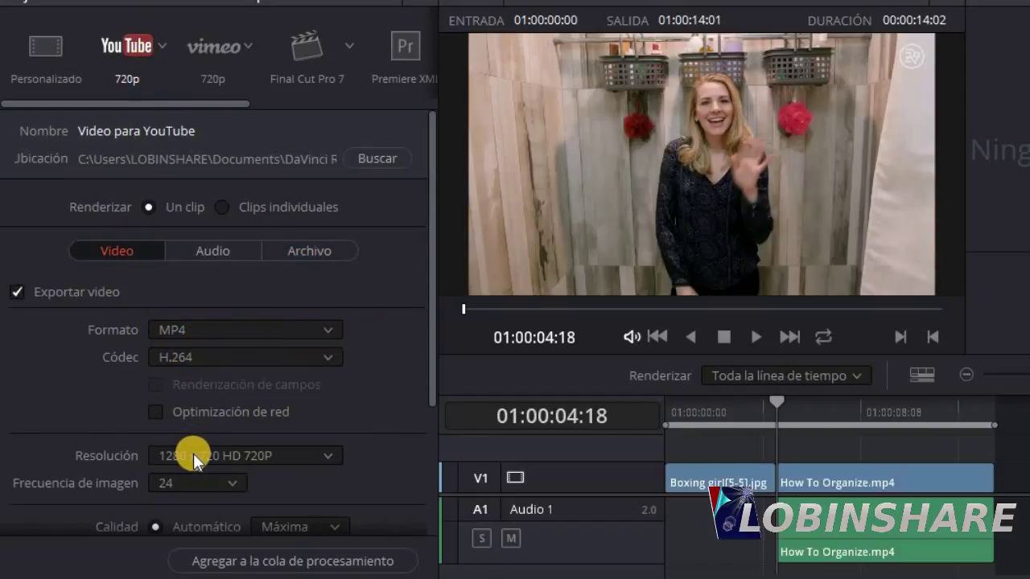
click(214, 256)
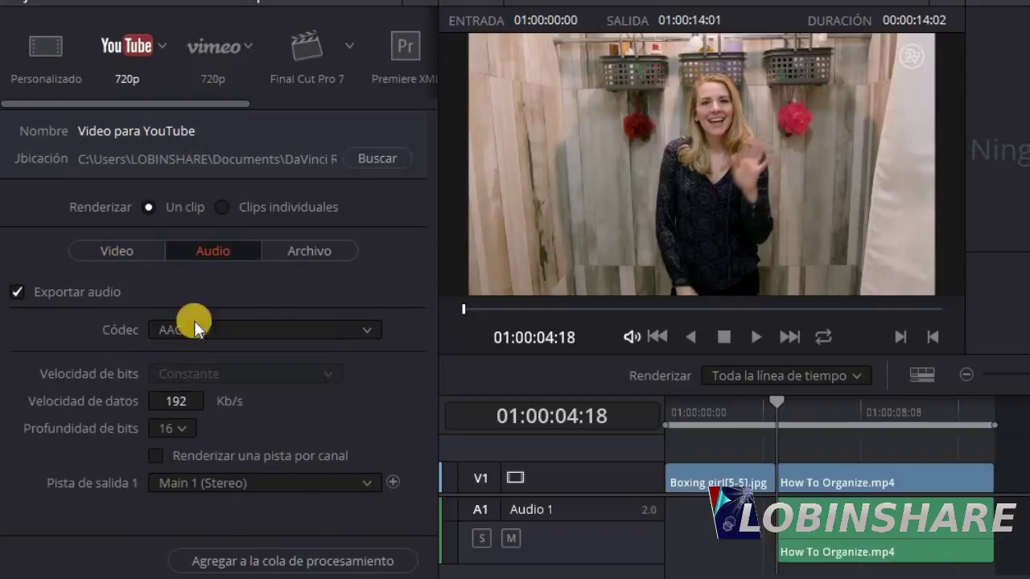
click(298, 251)
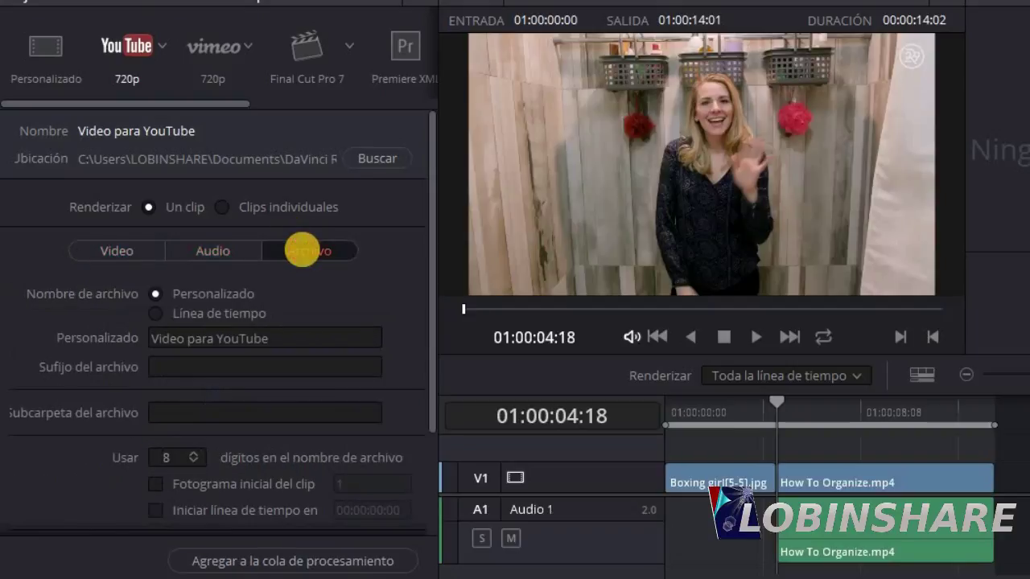
click(278, 330)
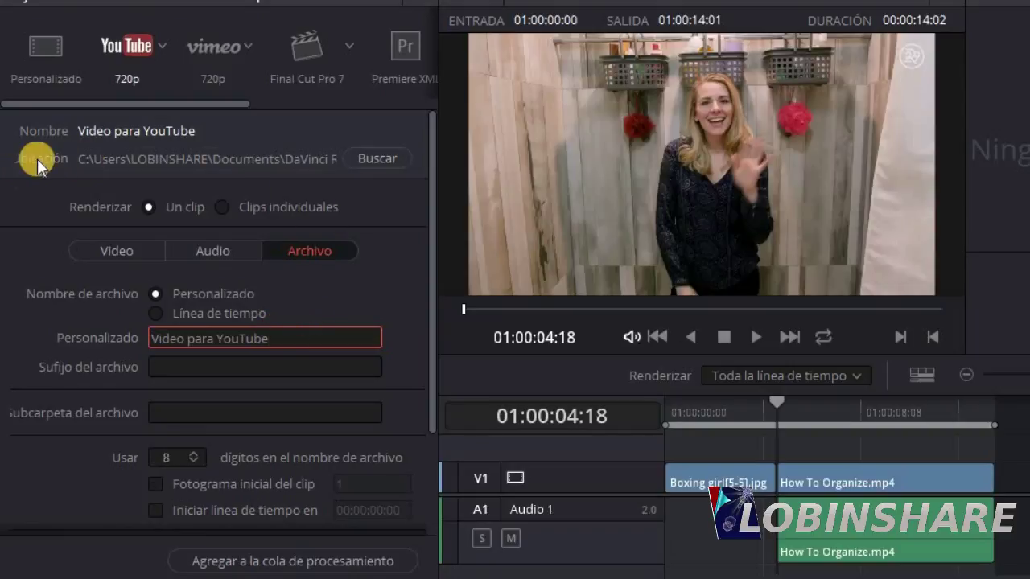
click(385, 165)
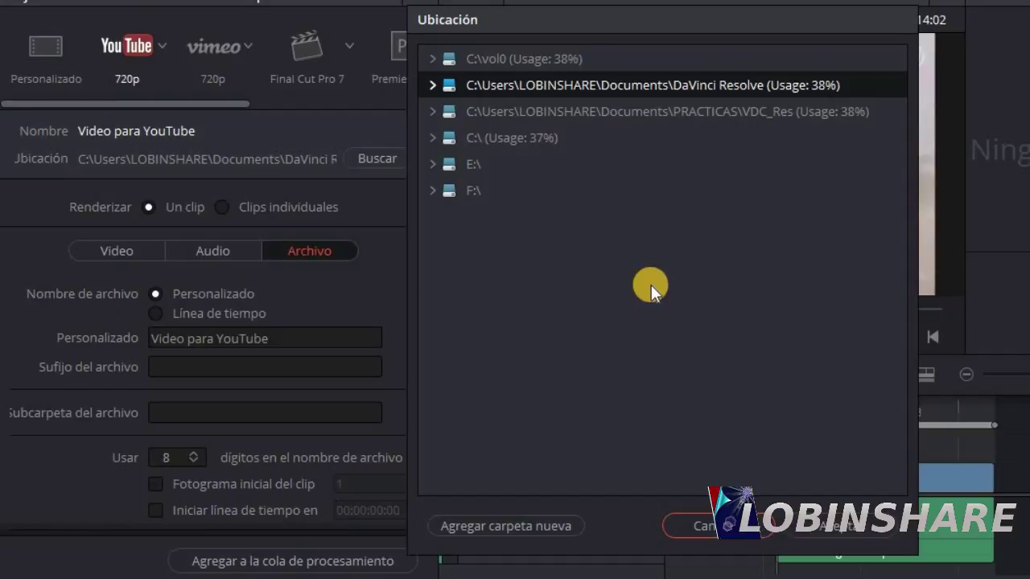
click(428, 138)
click(445, 375)
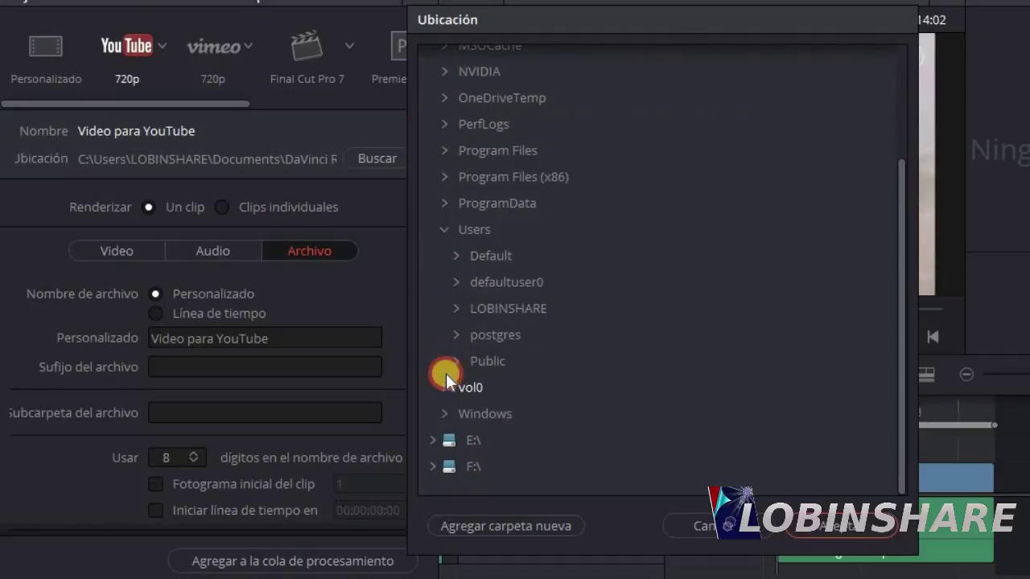
click(456, 308)
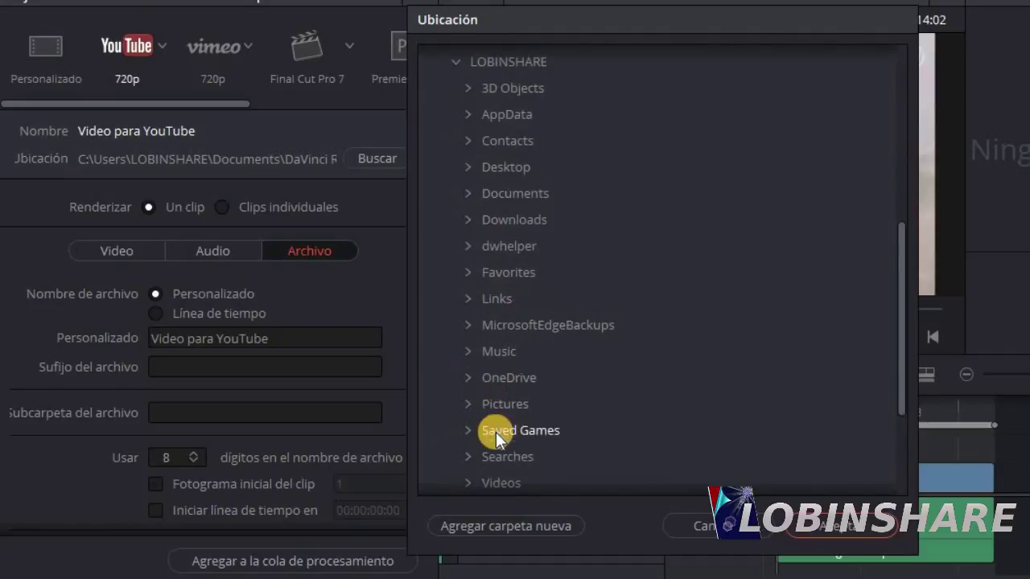
click(495, 481)
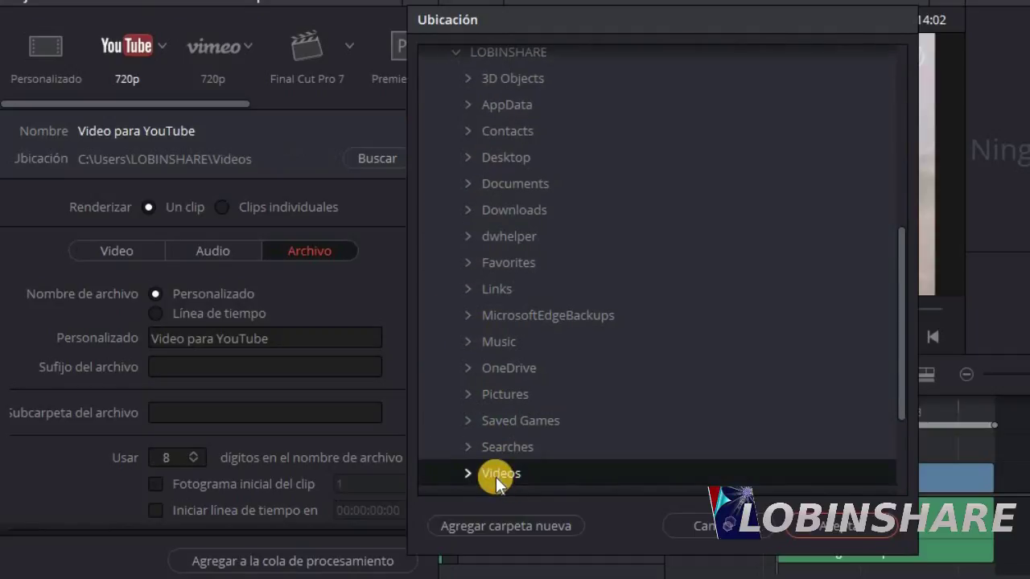
scroll(456, 64, up, 3)
scroll(451, 97, up, 10)
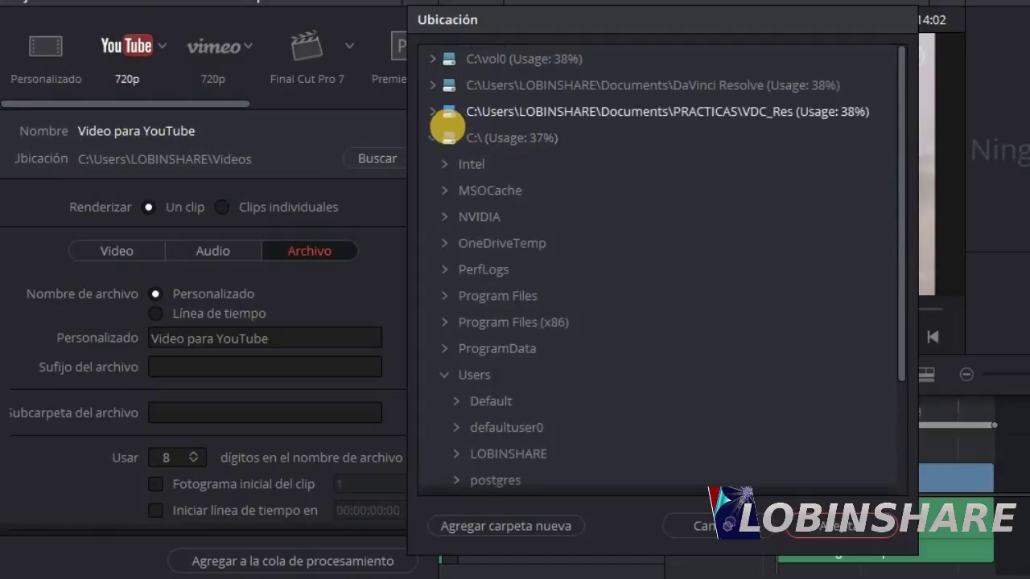
click(434, 138)
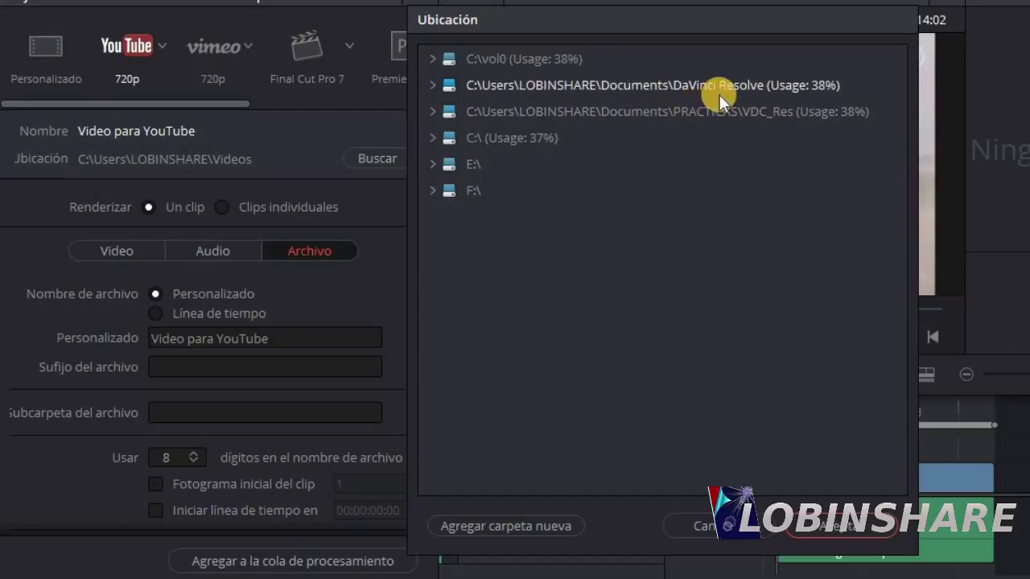
click(678, 93)
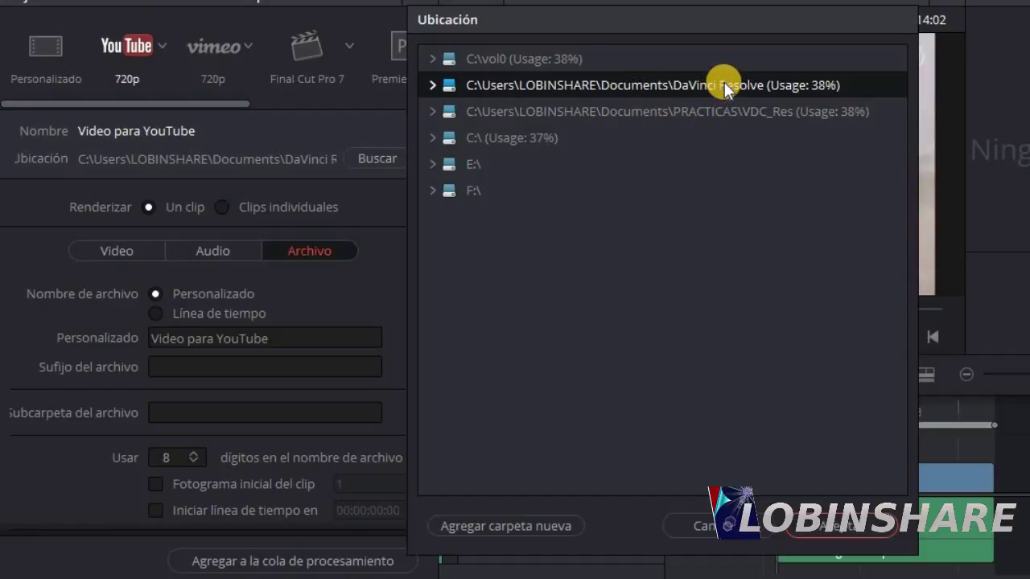
click(808, 528)
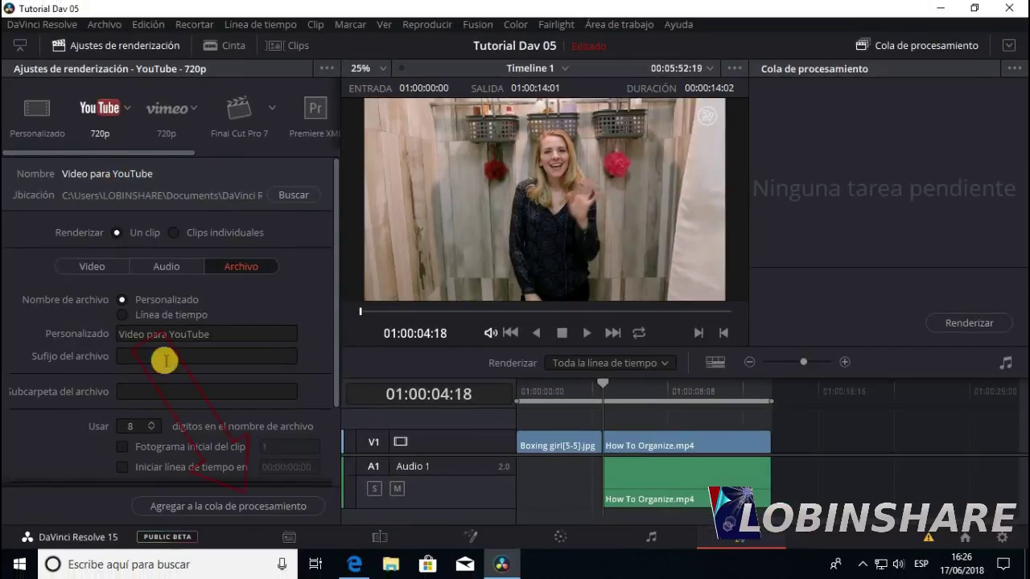
Add the Video para YouTube-- job to the queue, select Tarea 1 and render it.
click(231, 509)
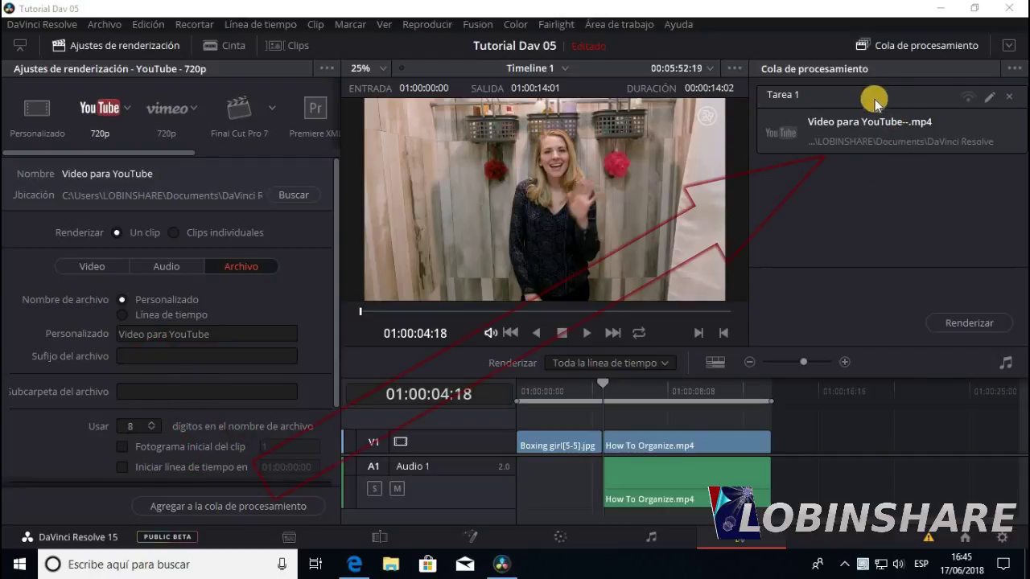
click(909, 98)
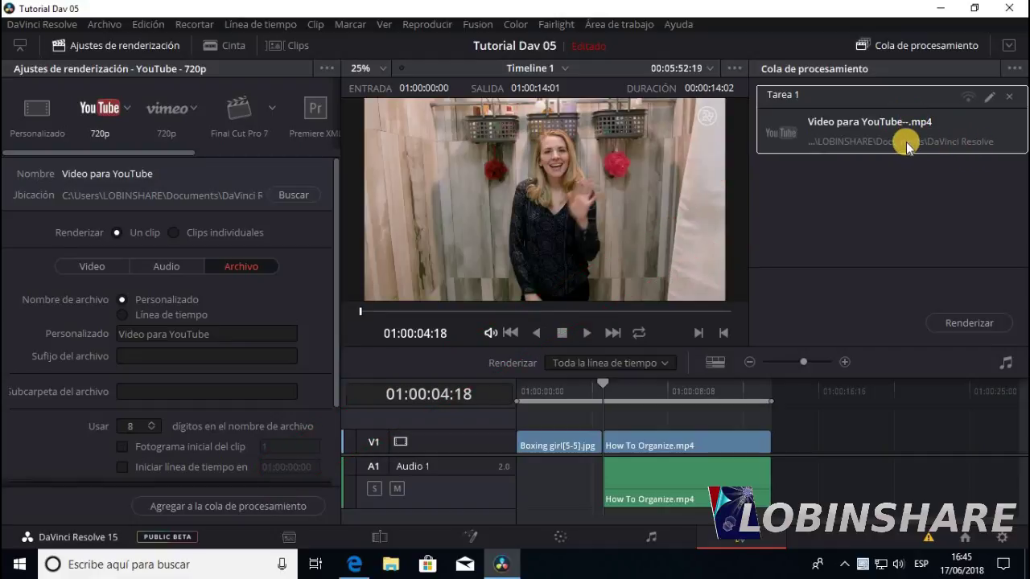
click(974, 324)
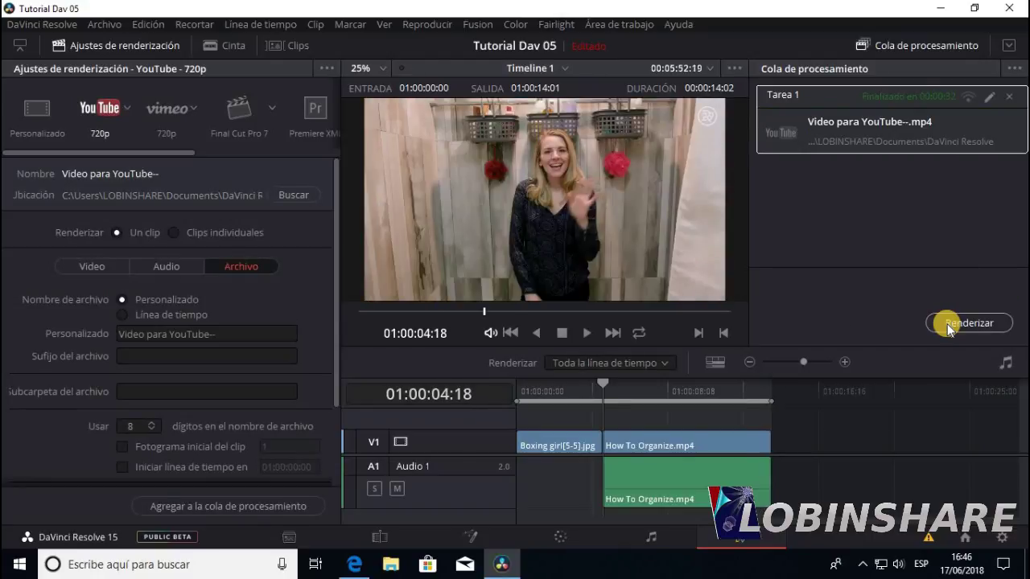
Play the 7.73 MB 'Video para YouTube--' render from Documents\DaVinci Resolve in Movies & TV, then close it.
click(391, 566)
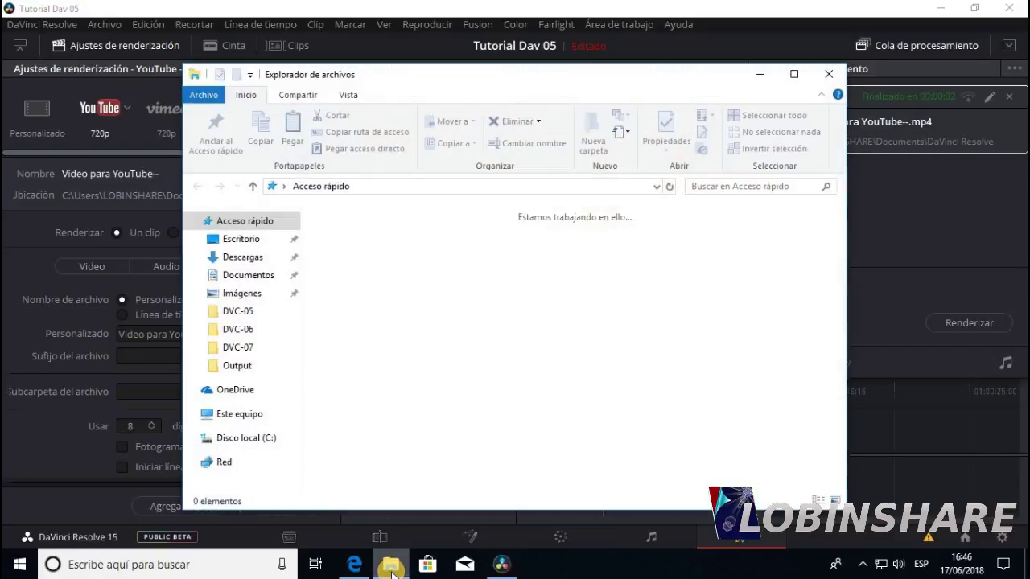
click(265, 277)
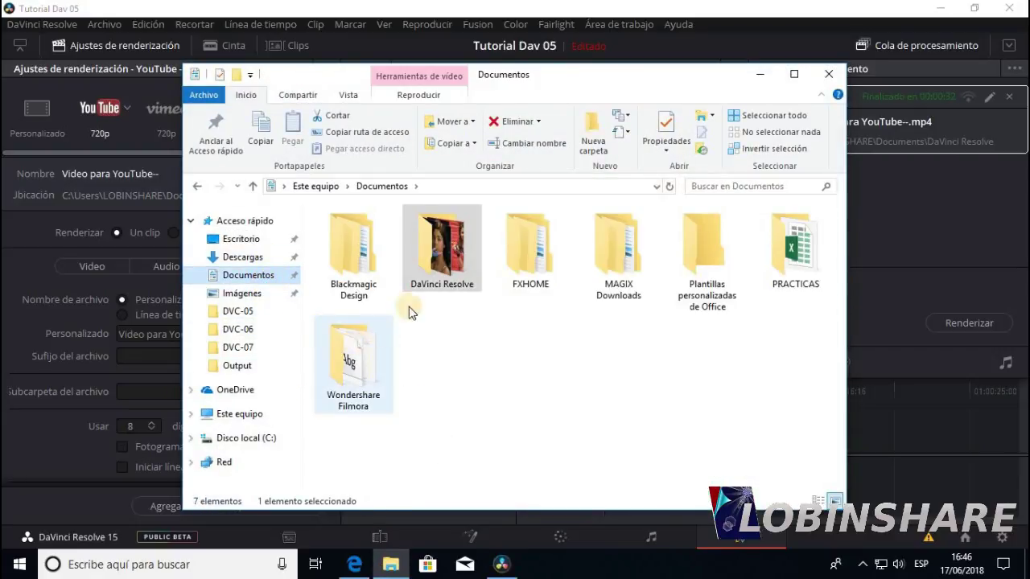
double_click(442, 249)
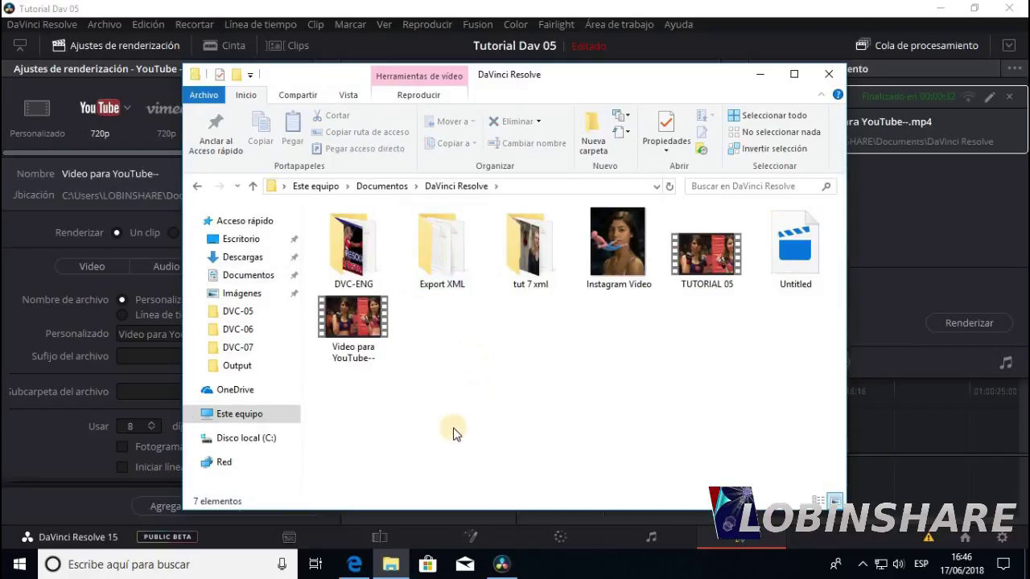
click(373, 326)
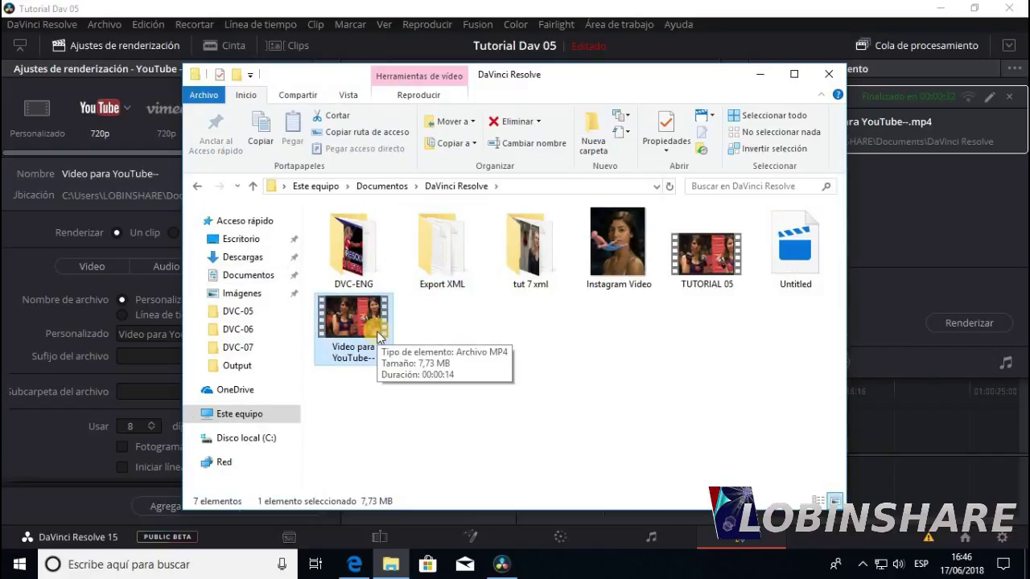
double_click(362, 322)
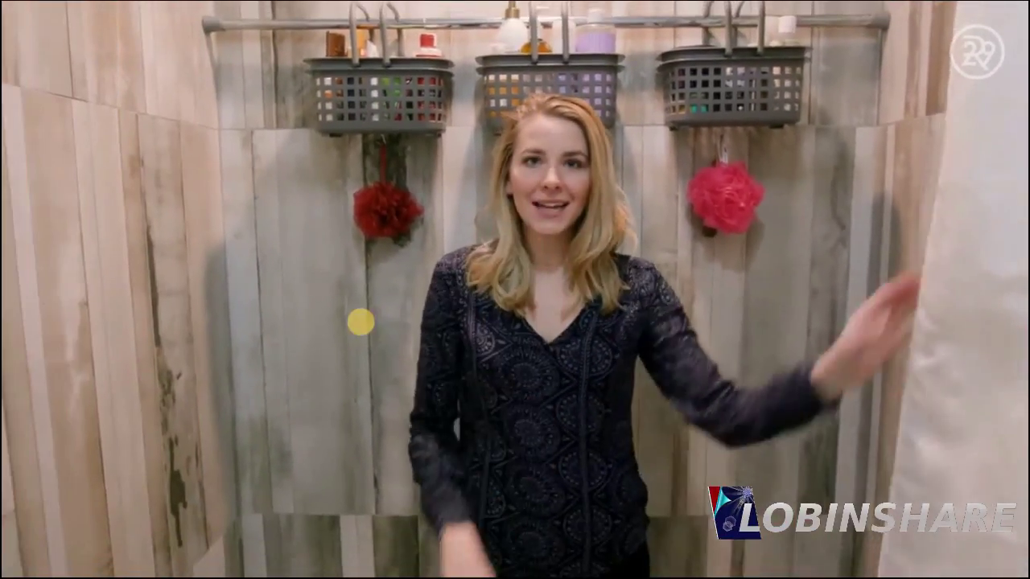
mouse_move(570, 407)
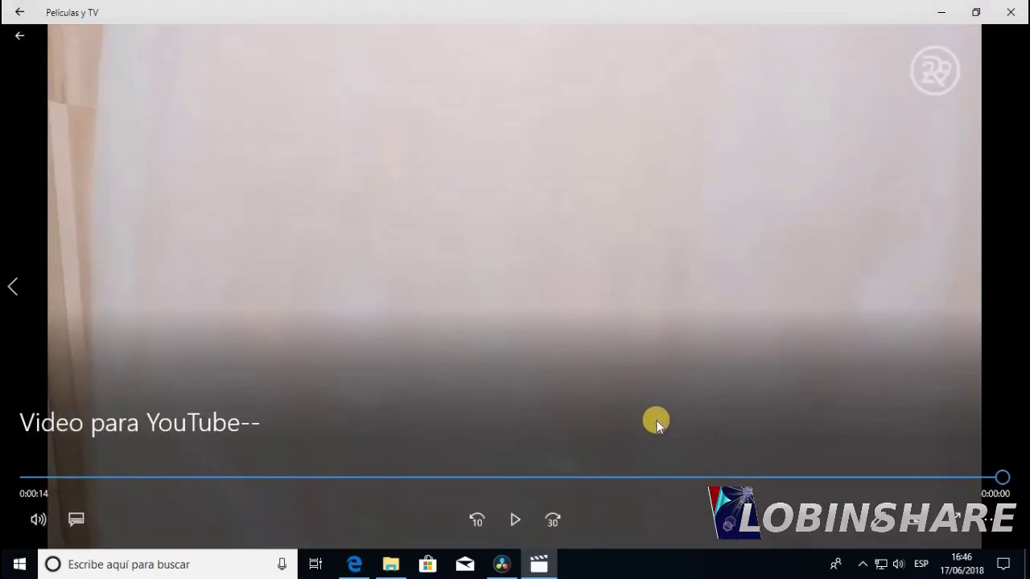
click(1012, 10)
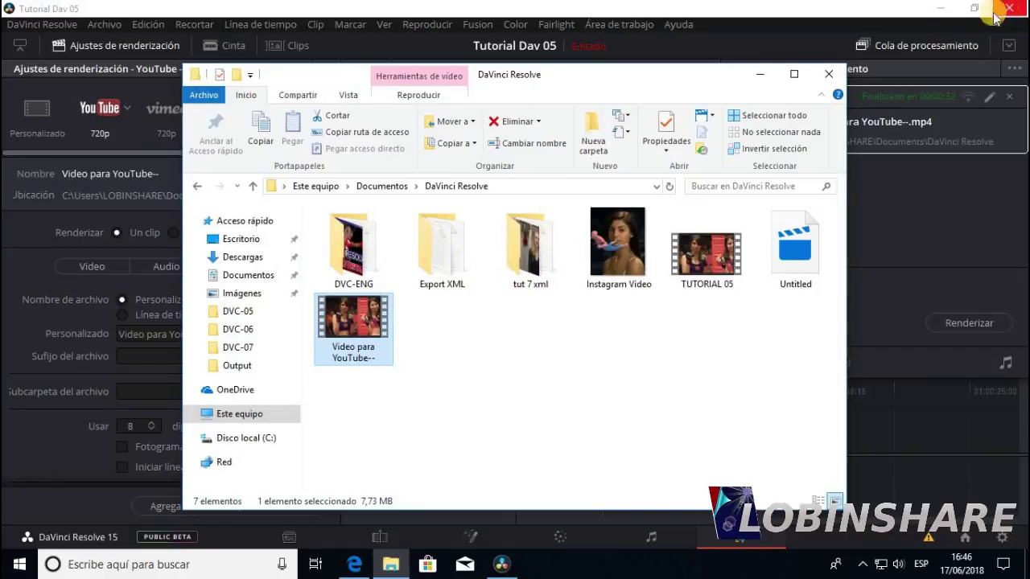
Close File Explorer and review the Video, Audio and File render settings tabs.
click(836, 74)
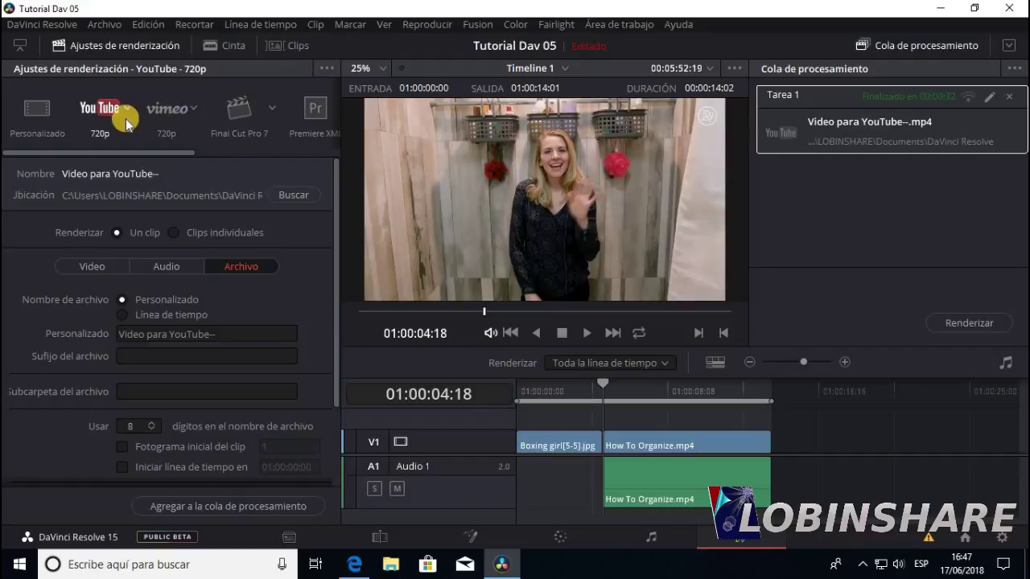
mouse_move(156, 152)
mouse_down()
mouse_move(290, 156)
mouse_move(126, 157)
mouse_up()
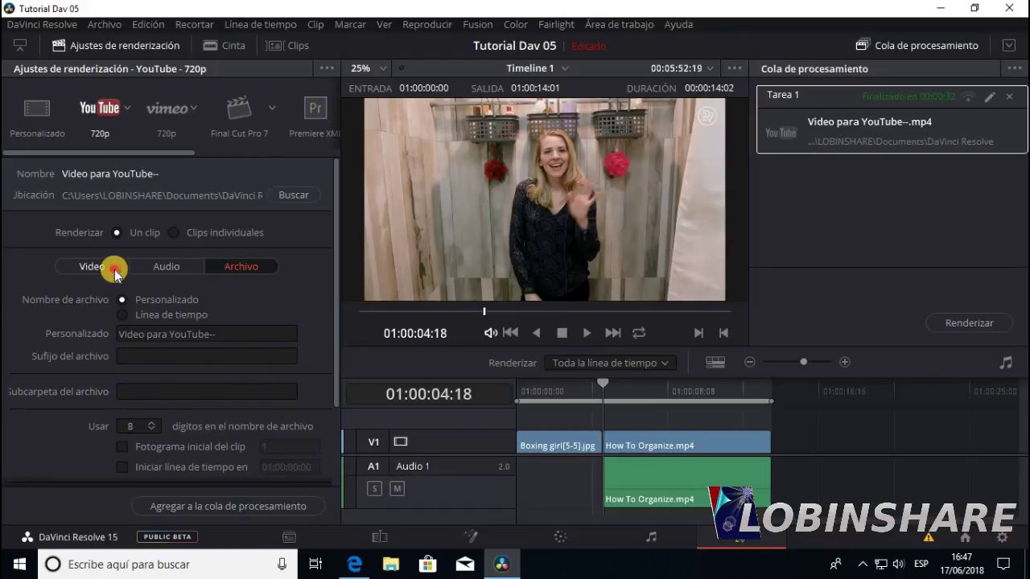
click(115, 272)
click(173, 266)
click(238, 266)
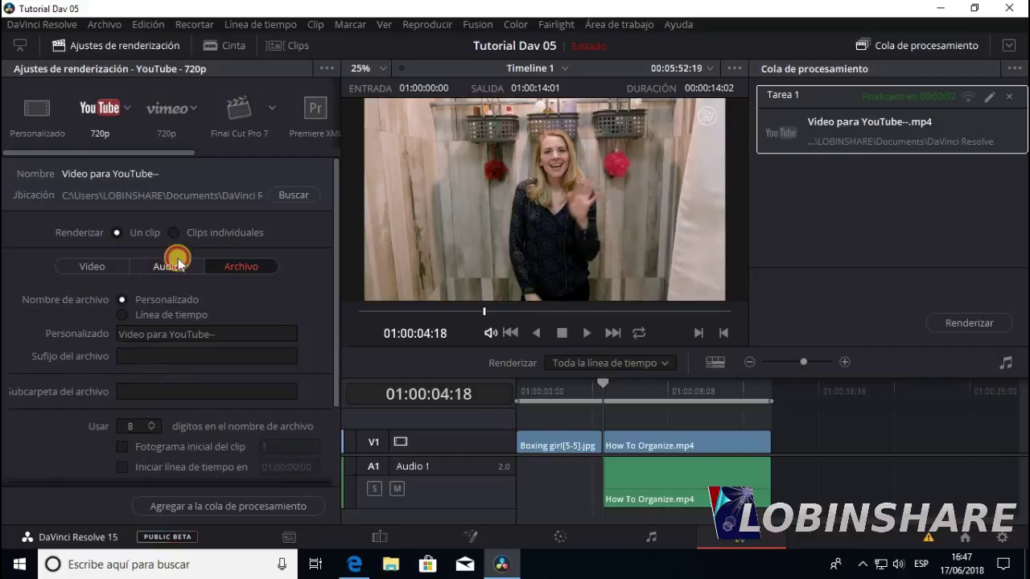
click(111, 270)
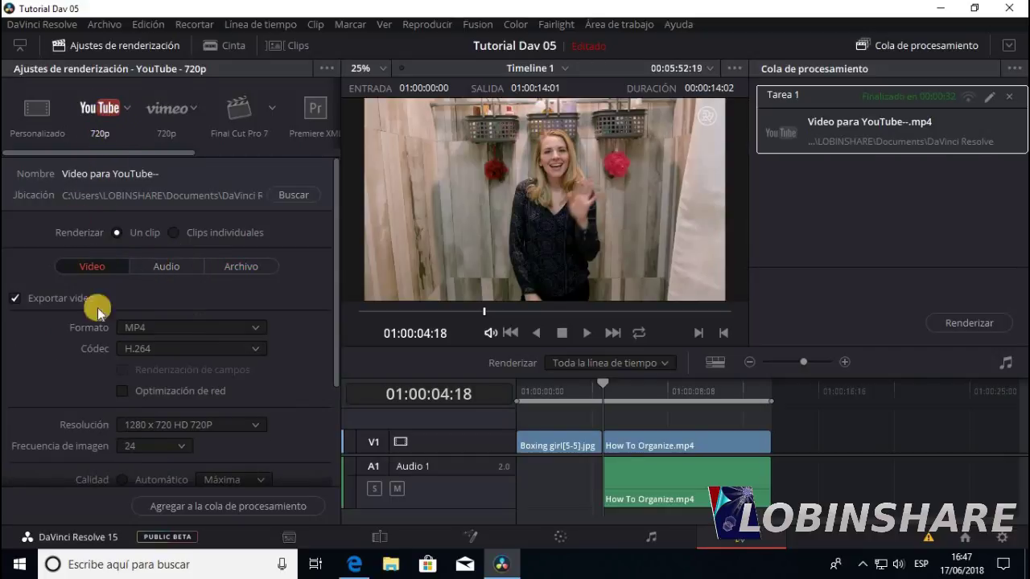
Check the render settings '...' options menu, then open the Browse dialog for the output location.
click(326, 70)
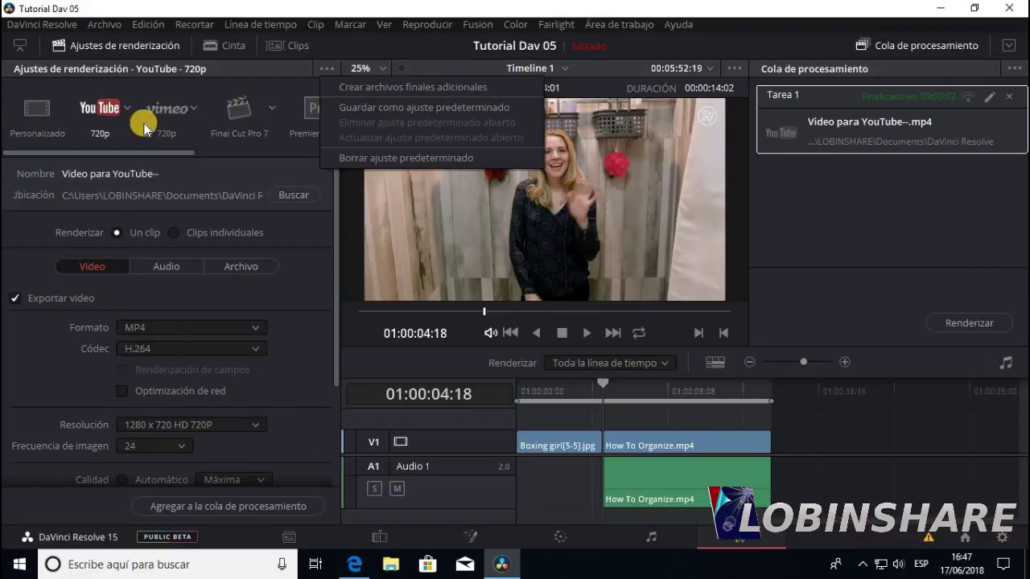
click(349, 44)
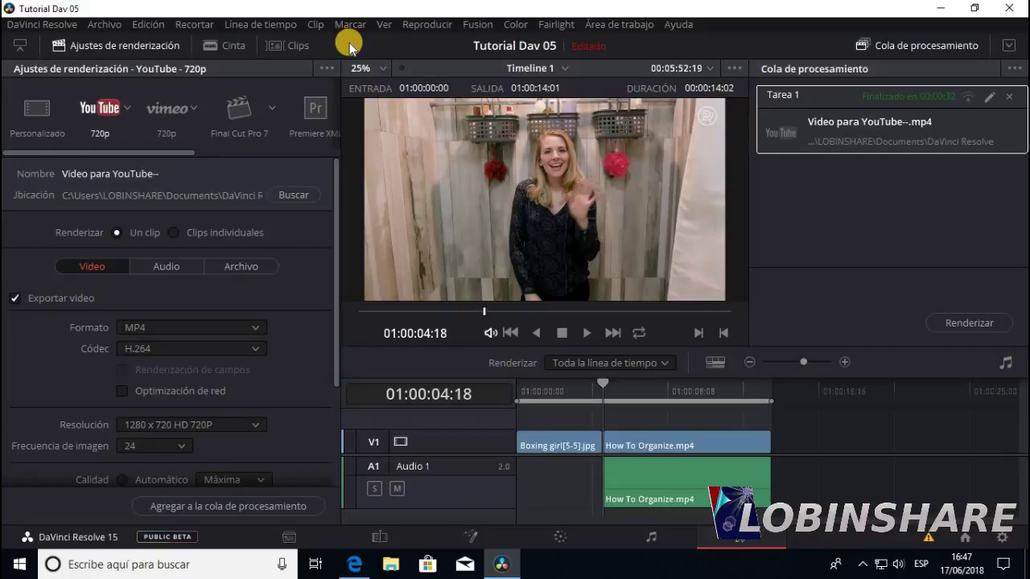
click(262, 267)
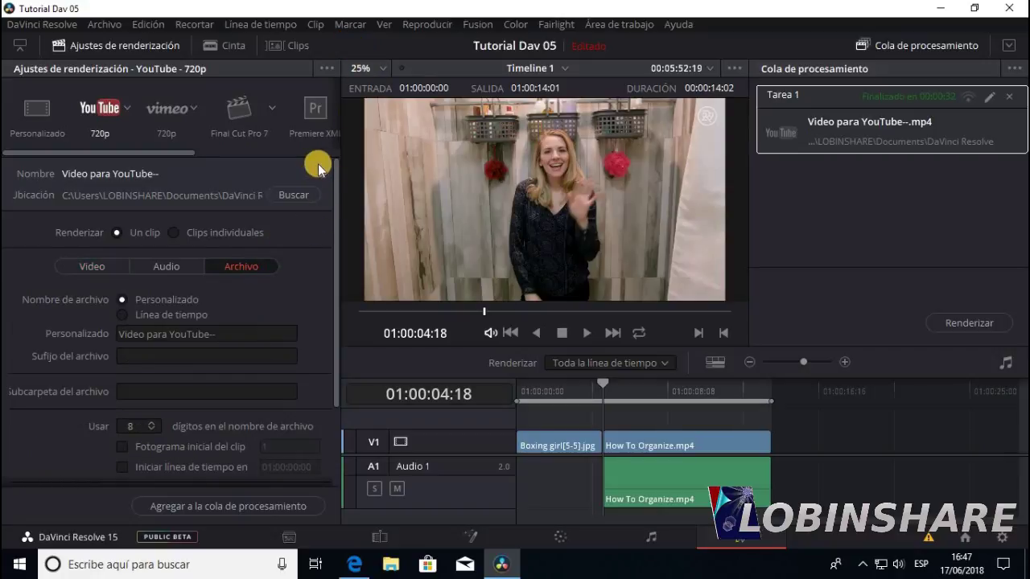
click(293, 194)
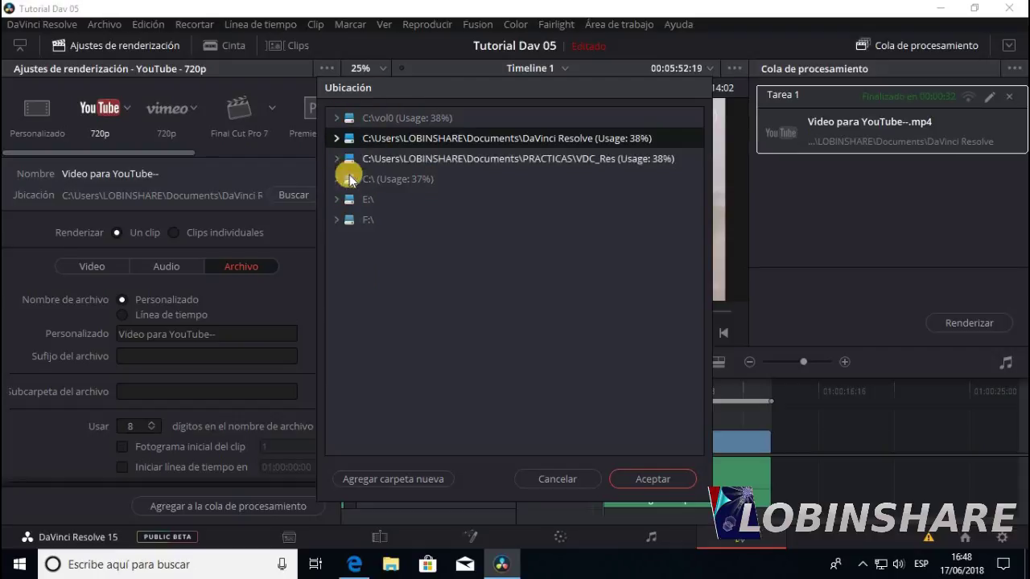
Cancel the location browser, visit the Media page storage menu, then reopen and cancel Browse without changing the destination.
click(552, 477)
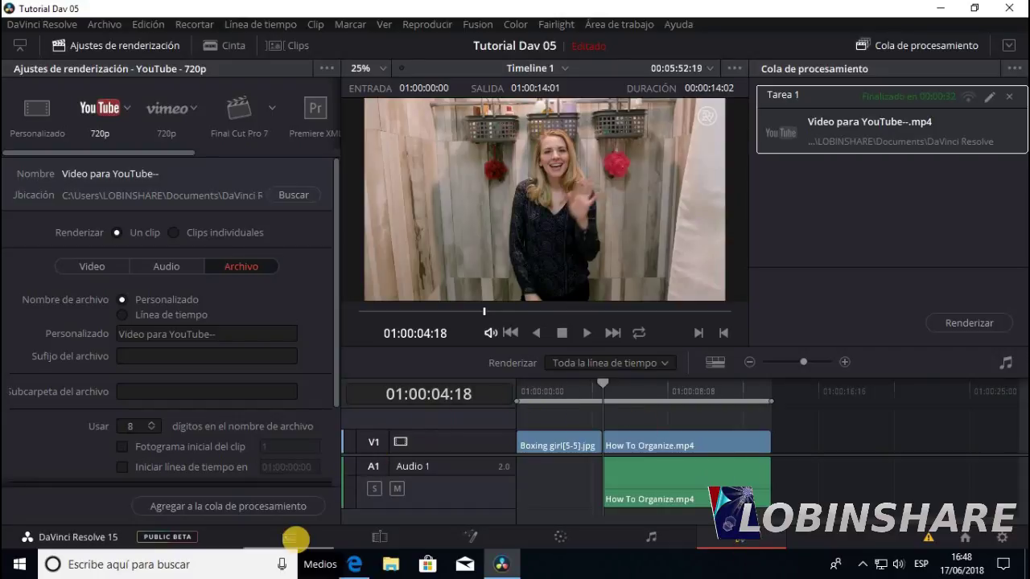
click(291, 539)
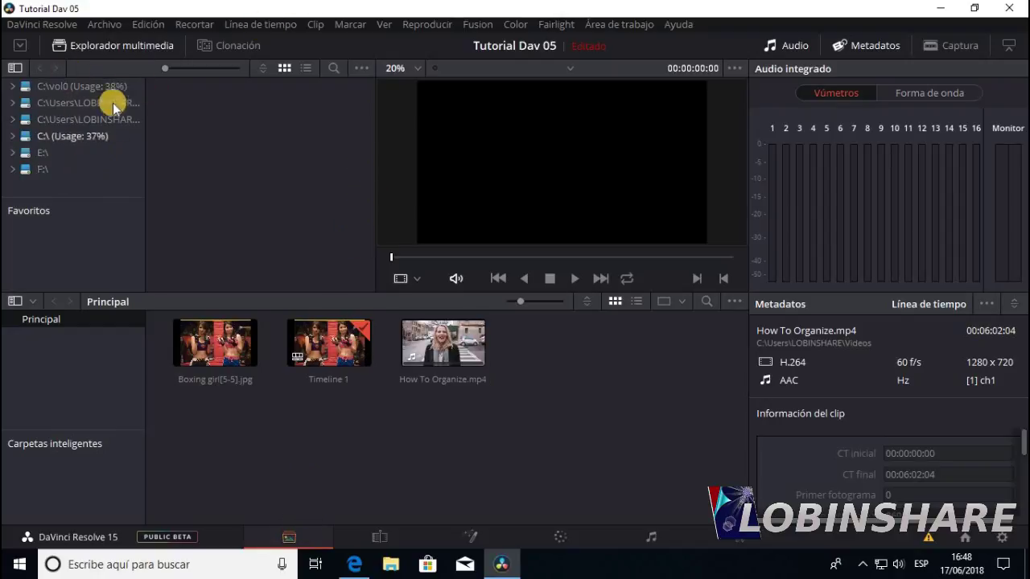
right_click(82, 184)
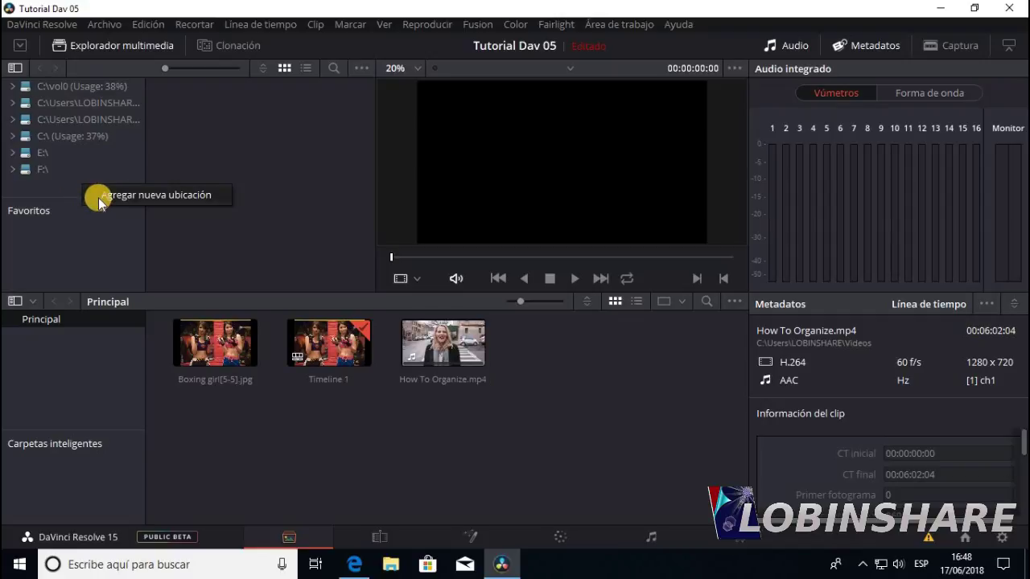
click(45, 185)
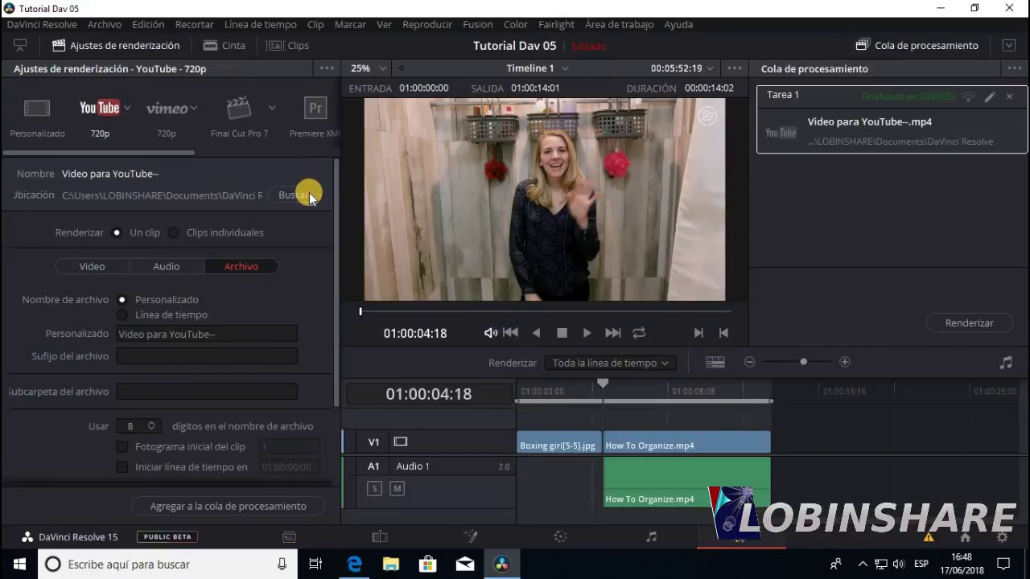
click(308, 194)
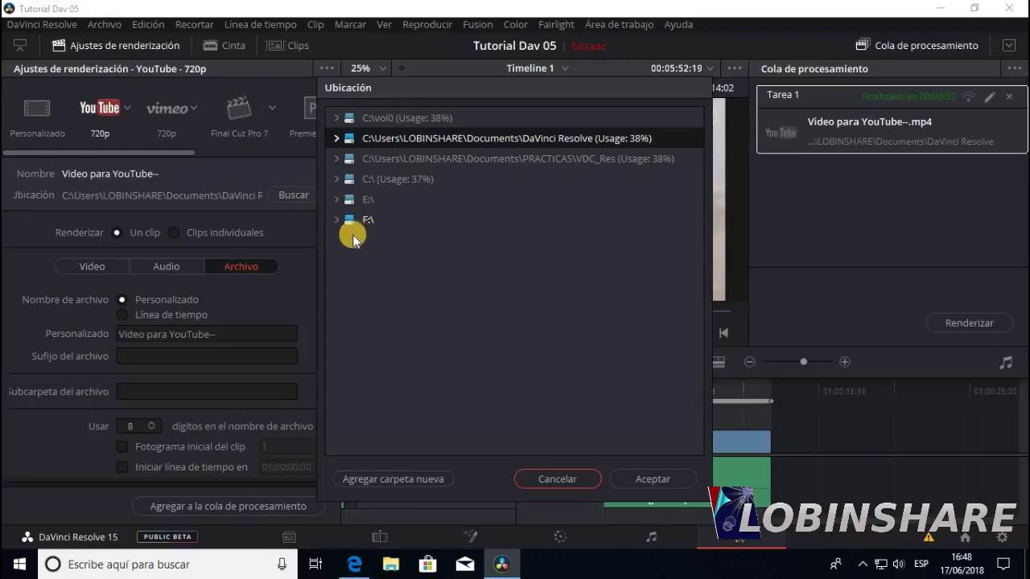
click(560, 477)
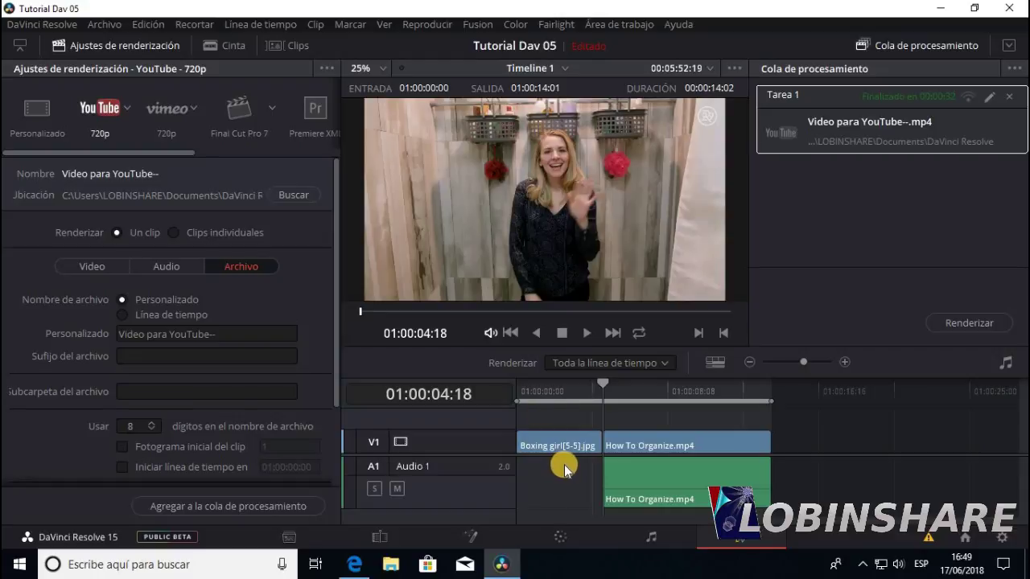
Move the playhead near the timeline start and return to the Edit page.
click(534, 393)
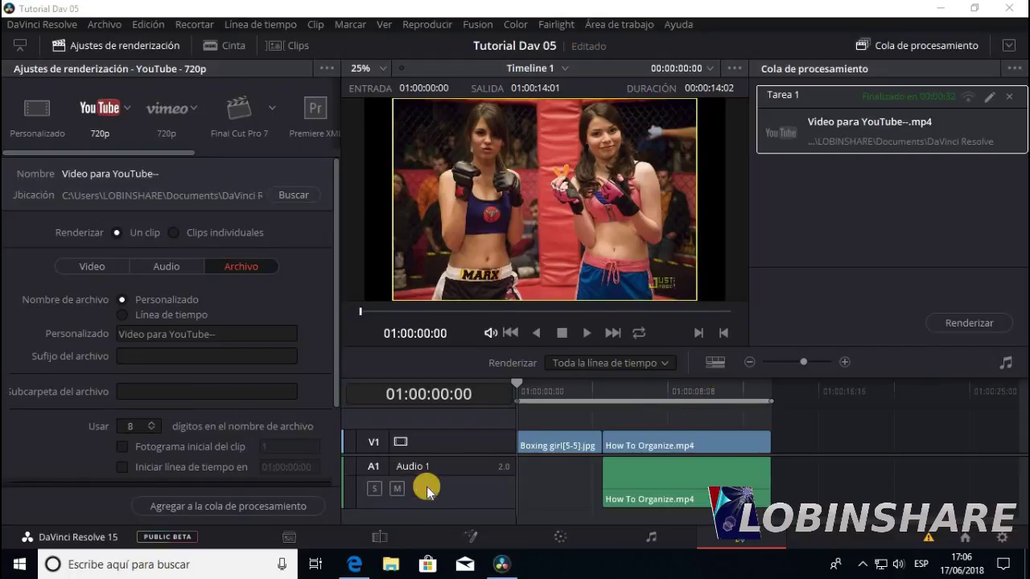
click(382, 535)
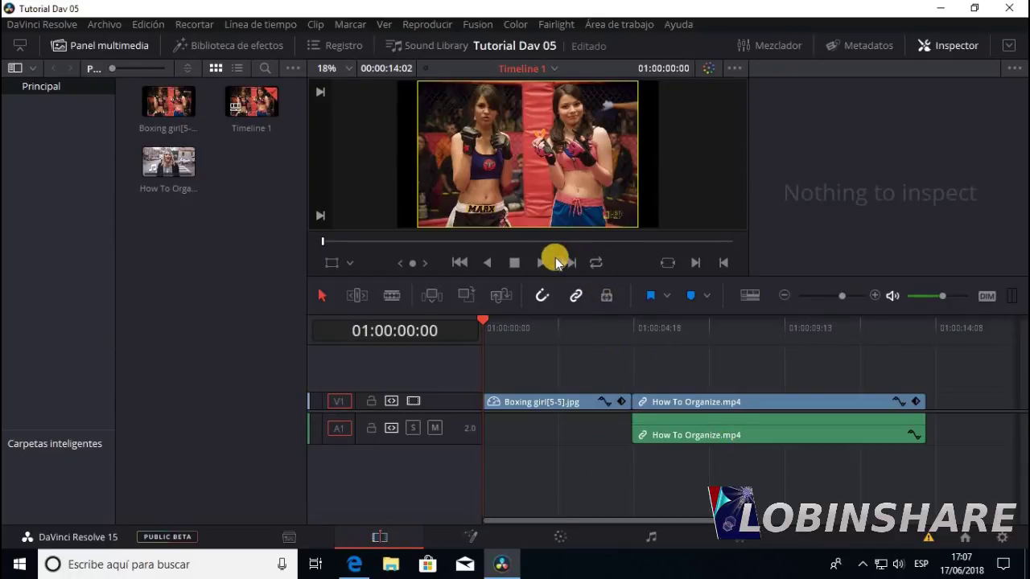
Preview the How To Organize clip, park the playhead at 01:00:07:20, and return to Deliver.
click(540, 262)
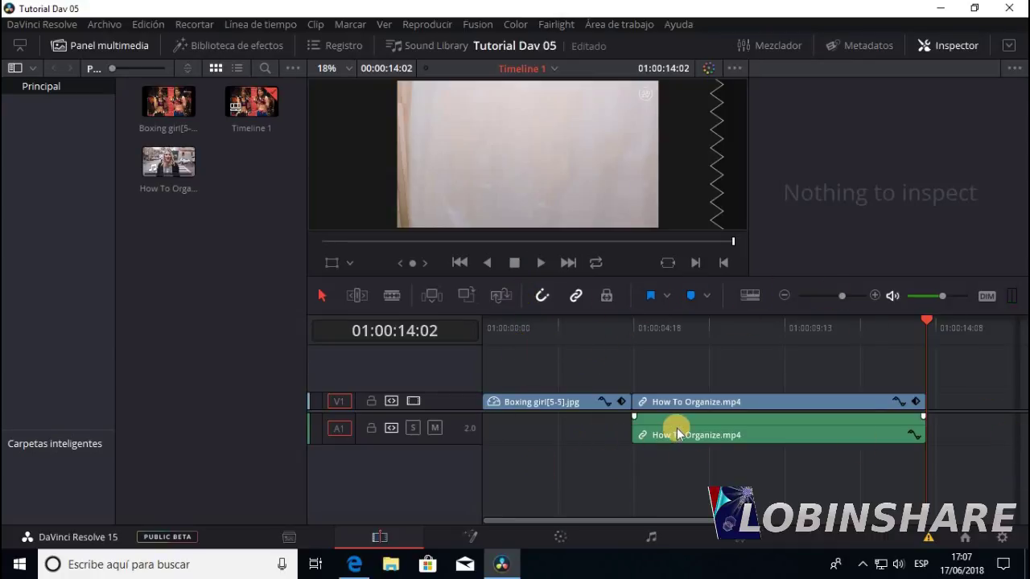
click(707, 336)
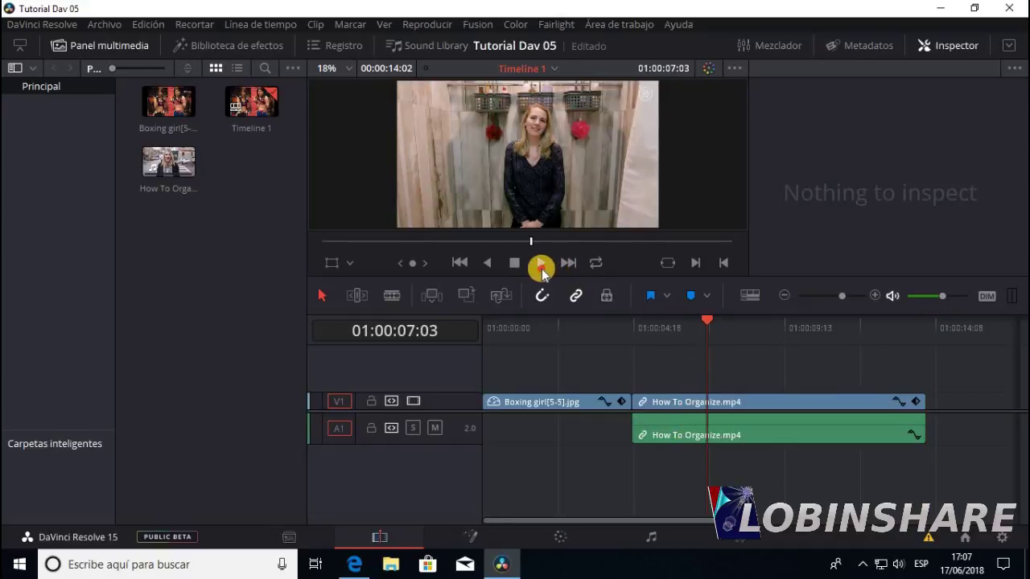
click(539, 266)
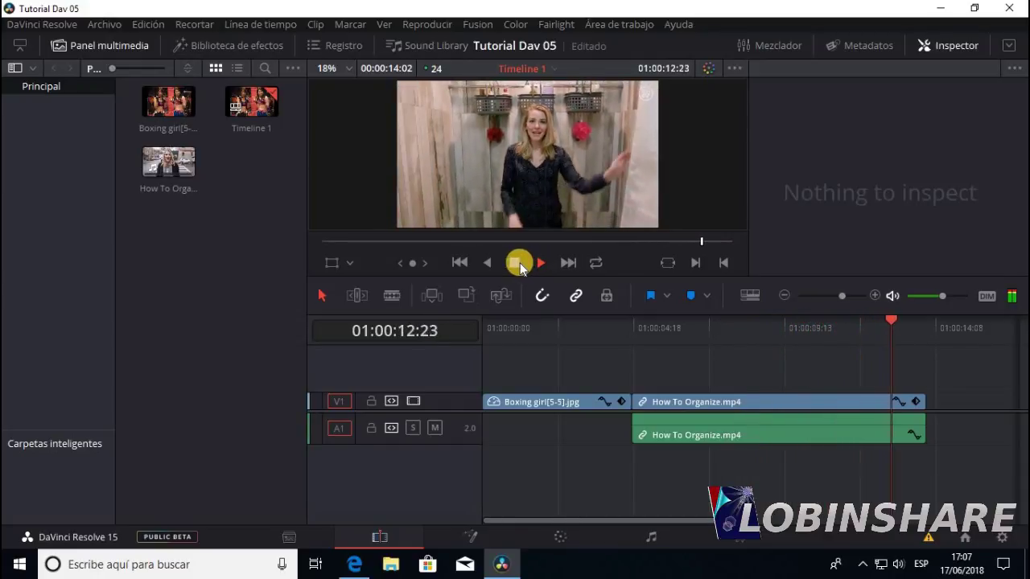
click(515, 262)
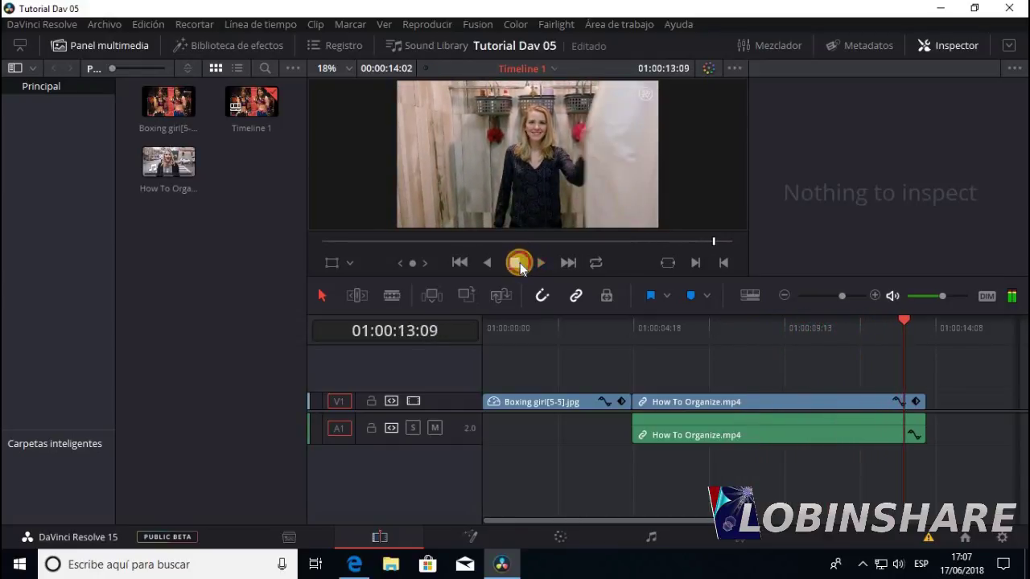
click(733, 329)
click(731, 324)
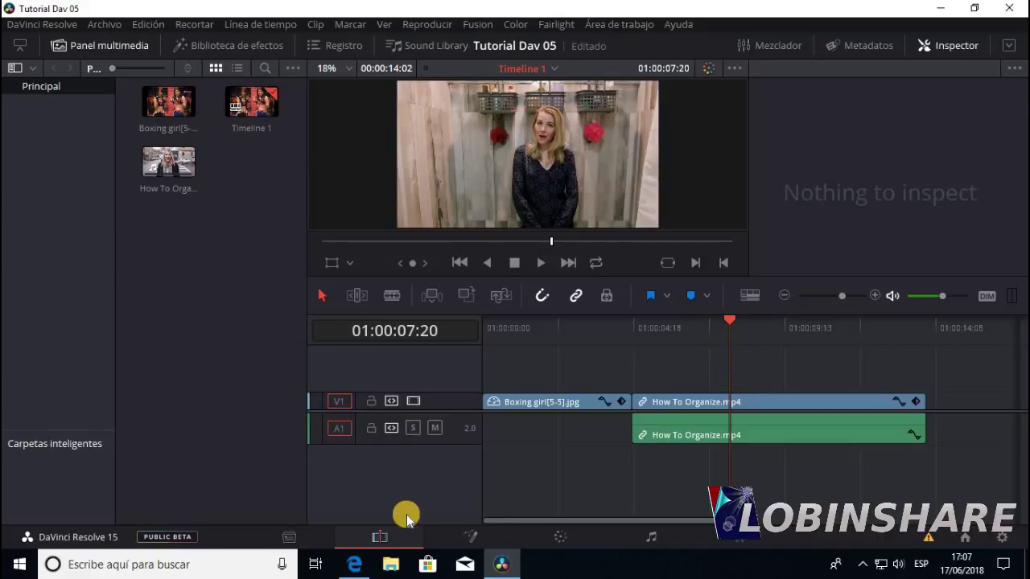
click(744, 548)
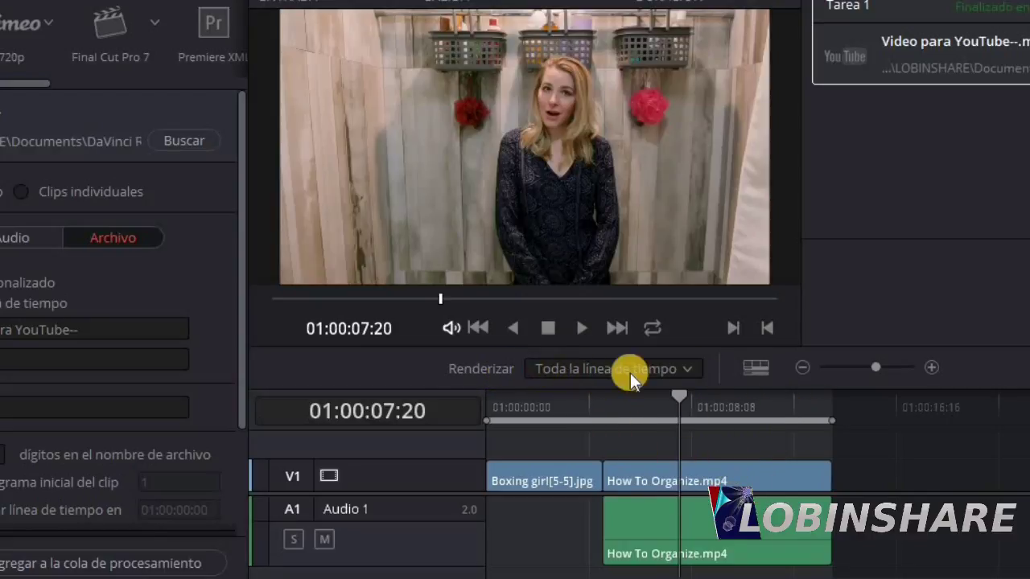
Switch Render to In/Out Range and scrub the playhead back to about 01:00:07:20.
click(684, 369)
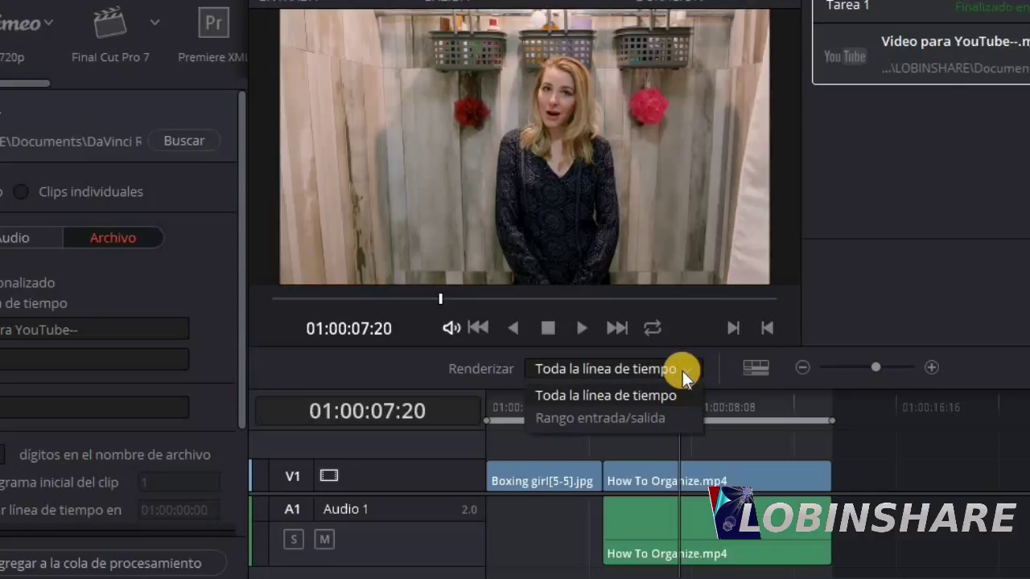
click(658, 416)
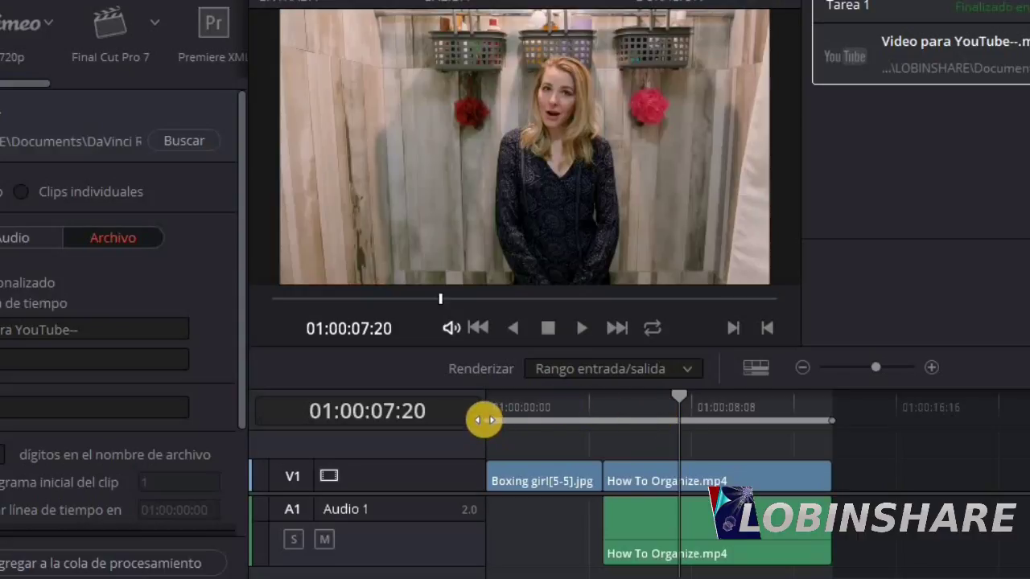
drag(503, 416, 487, 416)
click(849, 416)
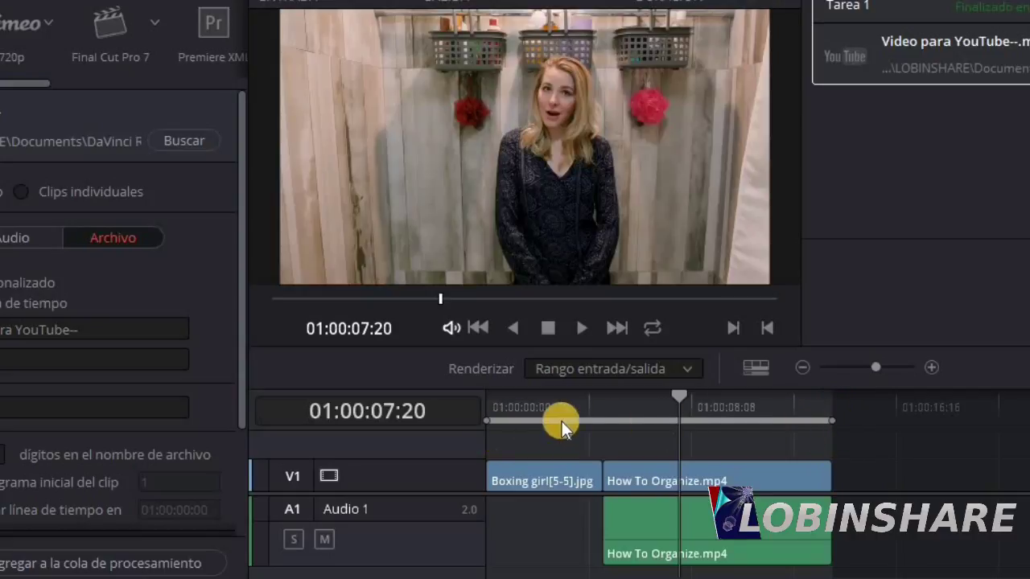
drag(488, 416, 696, 426)
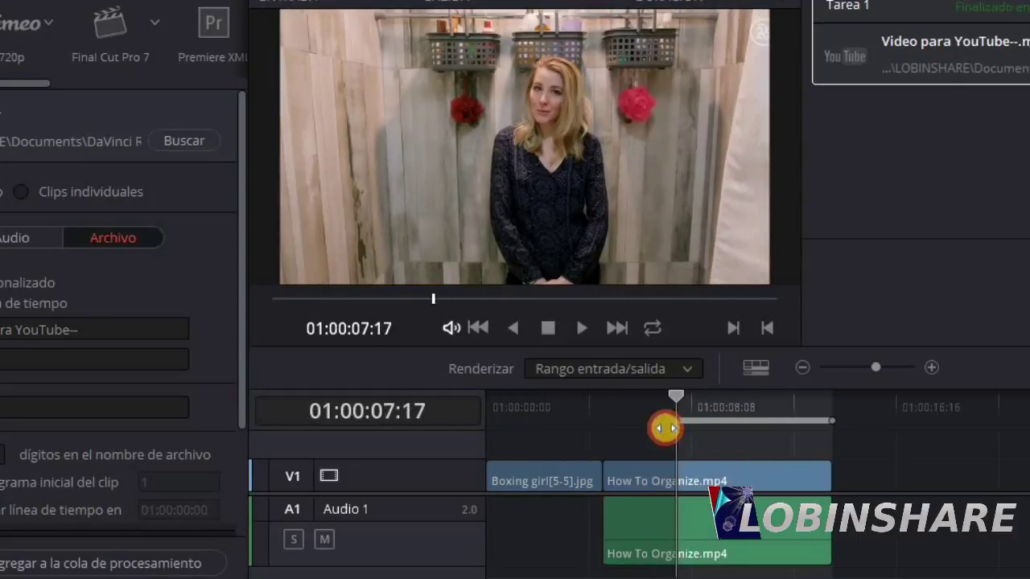
drag(696, 426, 679, 427)
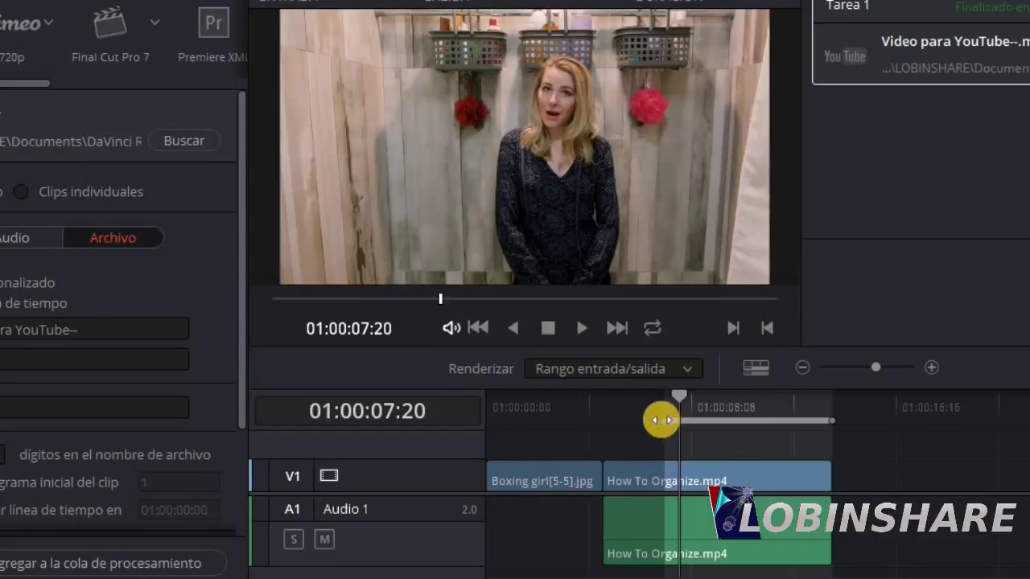
Set the in/out range to 01:00:00:00–01:00:04:17 around the boxing image and play it back.
drag(661, 419, 437, 414)
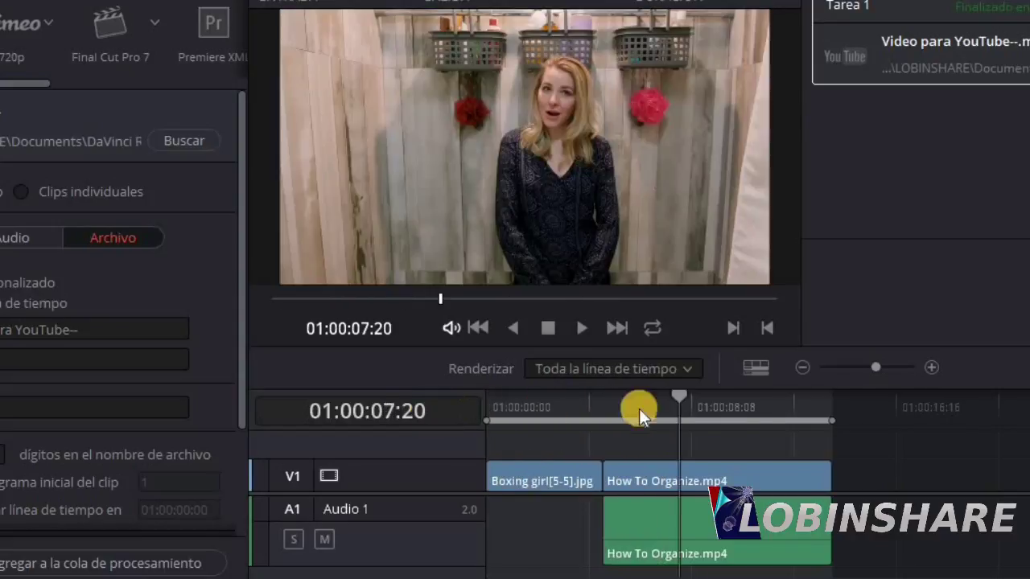
drag(830, 417, 601, 439)
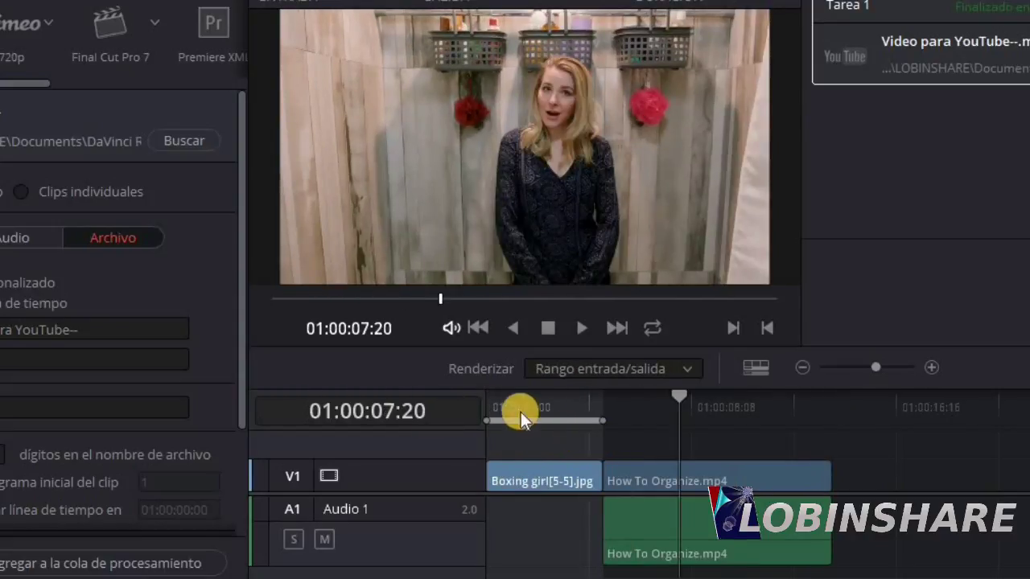
click(488, 395)
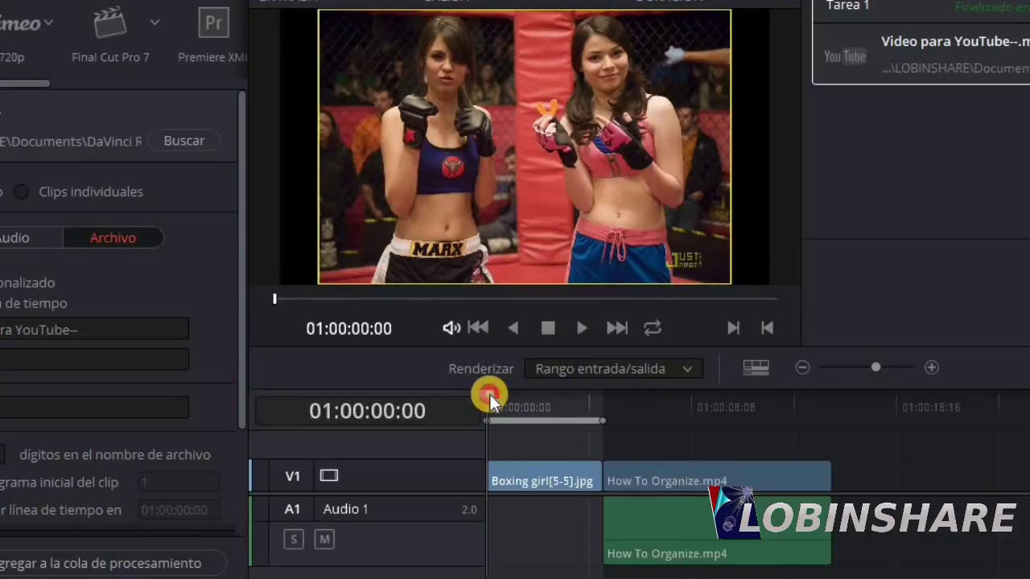
click(580, 326)
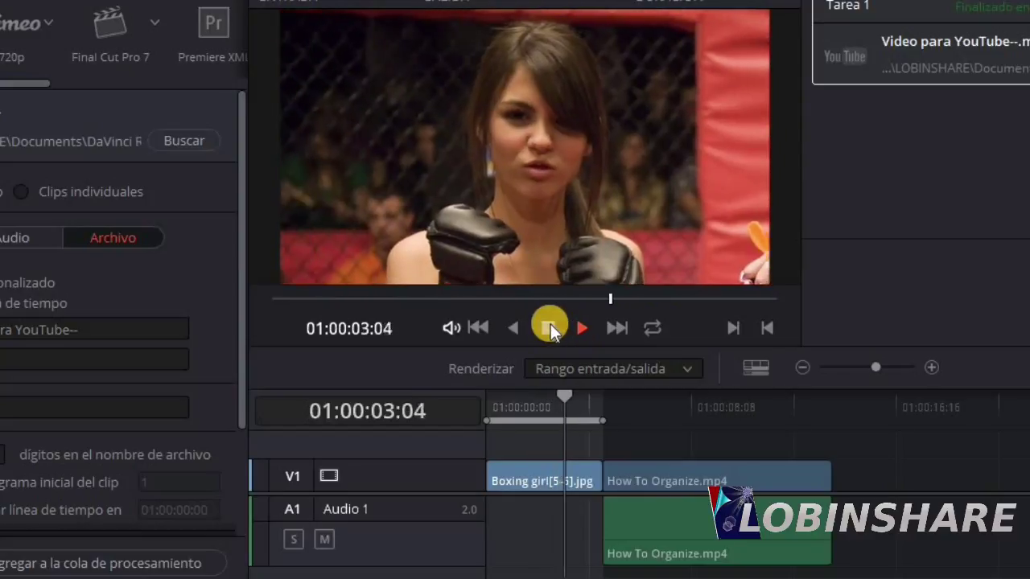
click(551, 323)
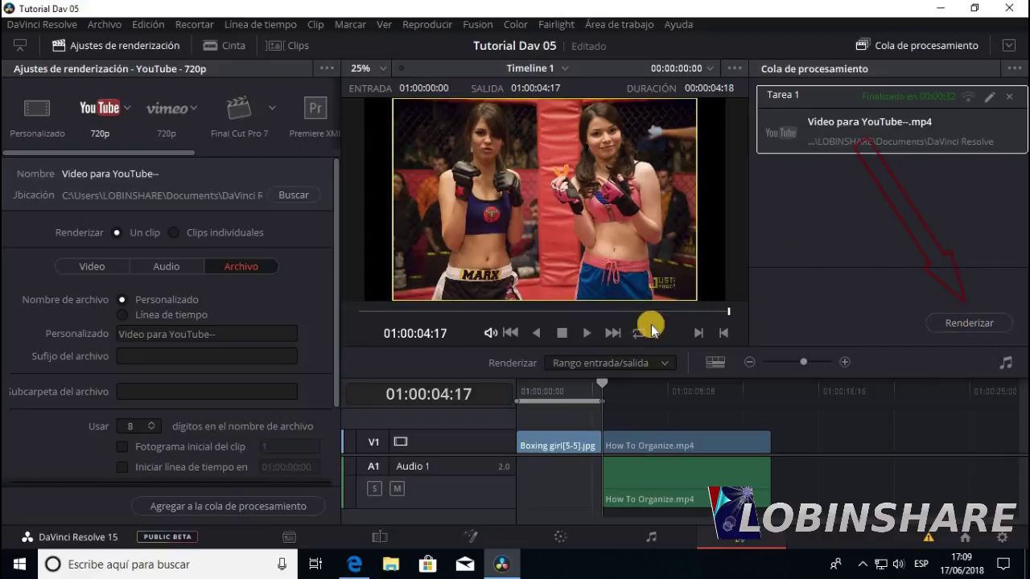
Replay the boxing-image range and remove the finished Video para YouTube--.mp4 job from the queue.
click(519, 385)
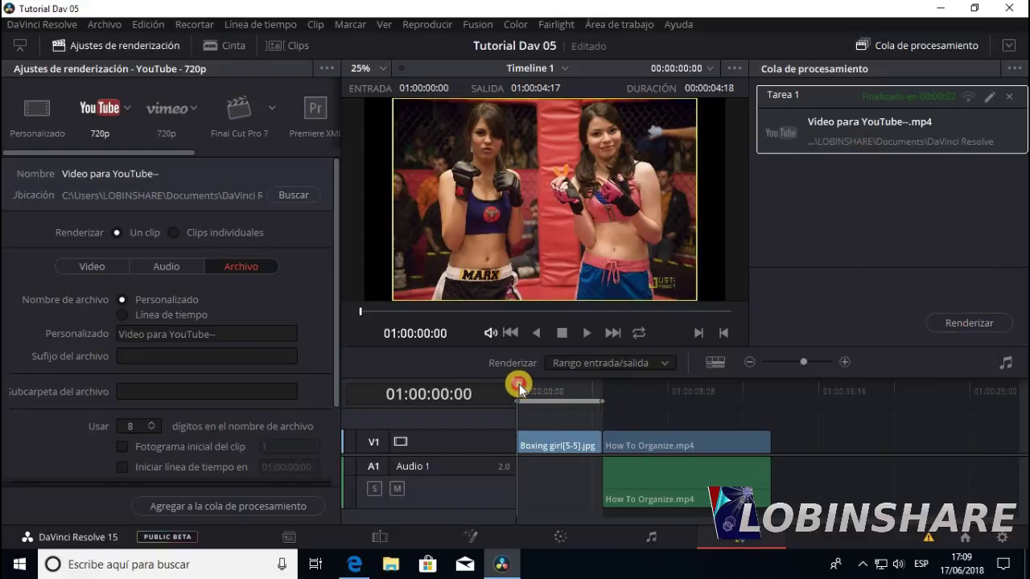
click(584, 336)
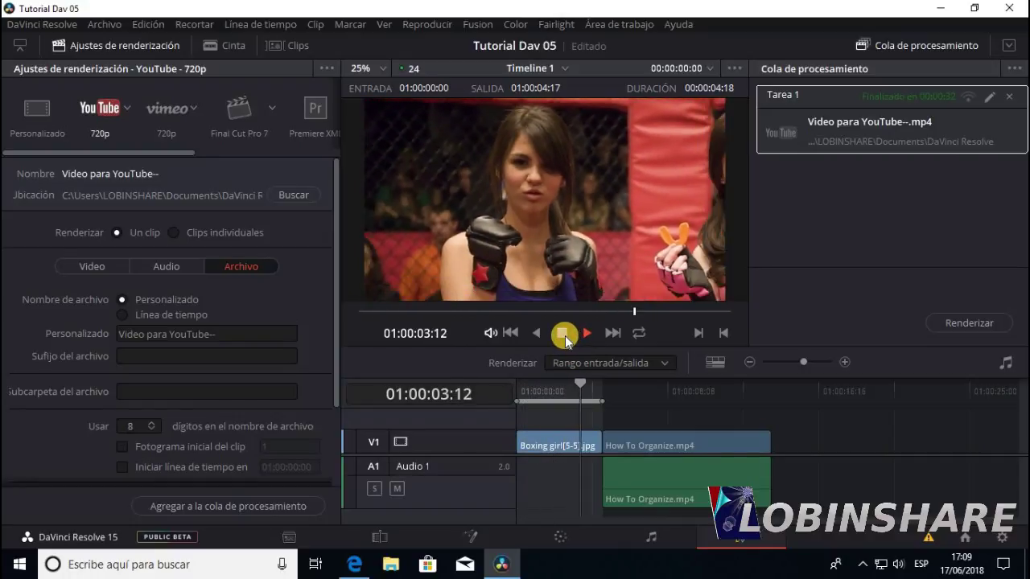
click(564, 336)
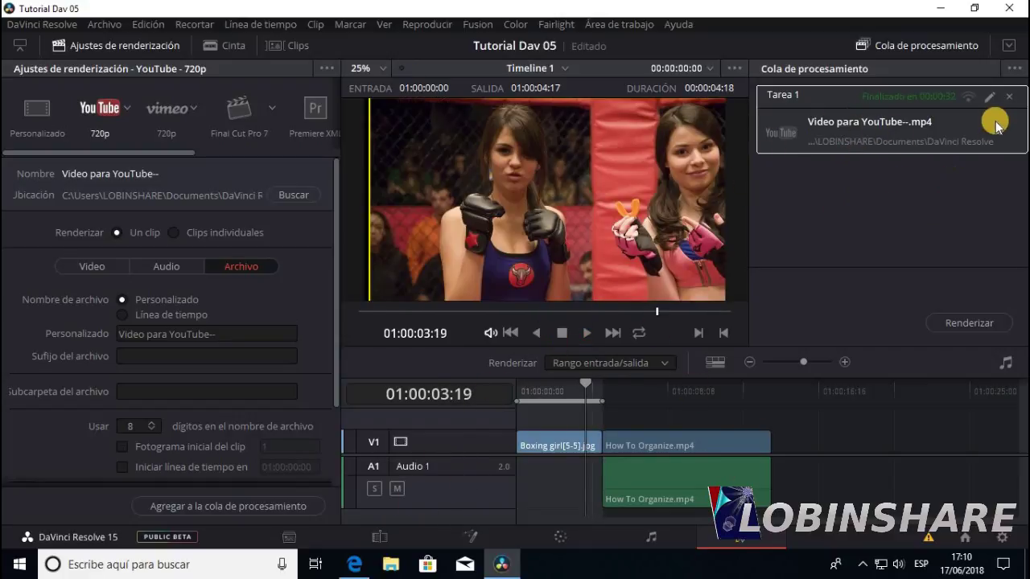
click(1009, 97)
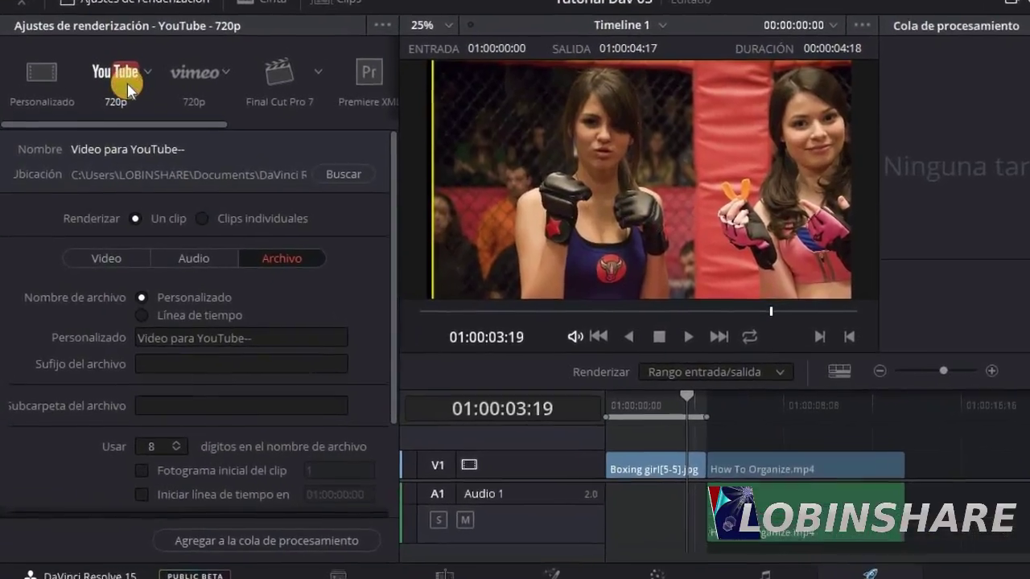
Choose the YouTube 1080p preset and set the video format to MP4.
click(148, 72)
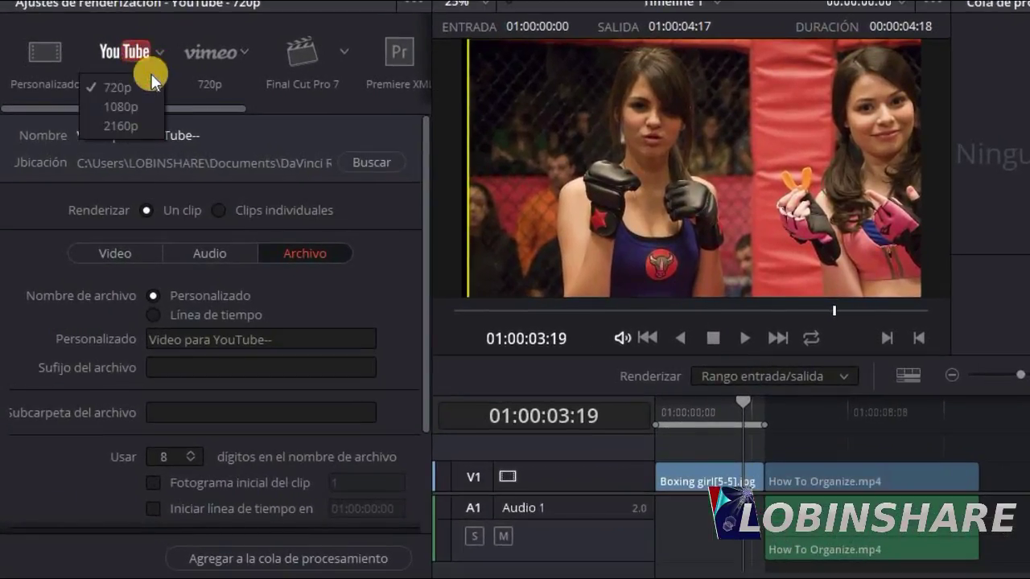
click(134, 105)
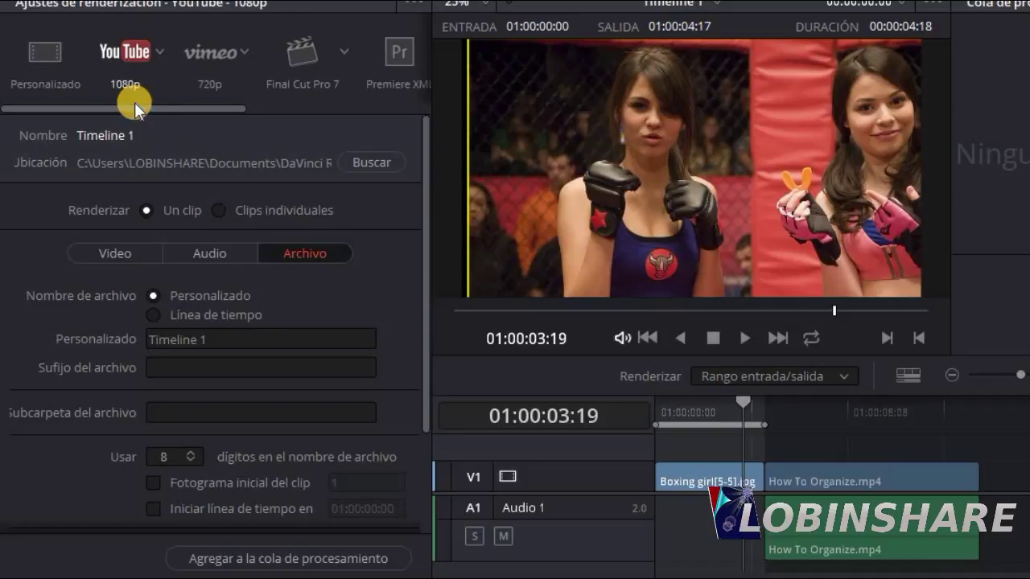
click(122, 250)
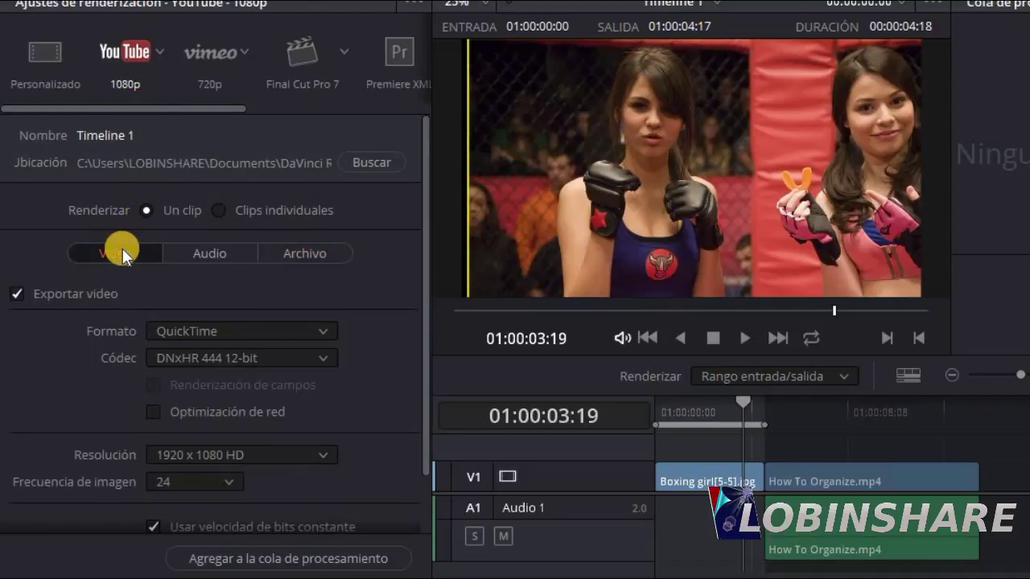
click(190, 333)
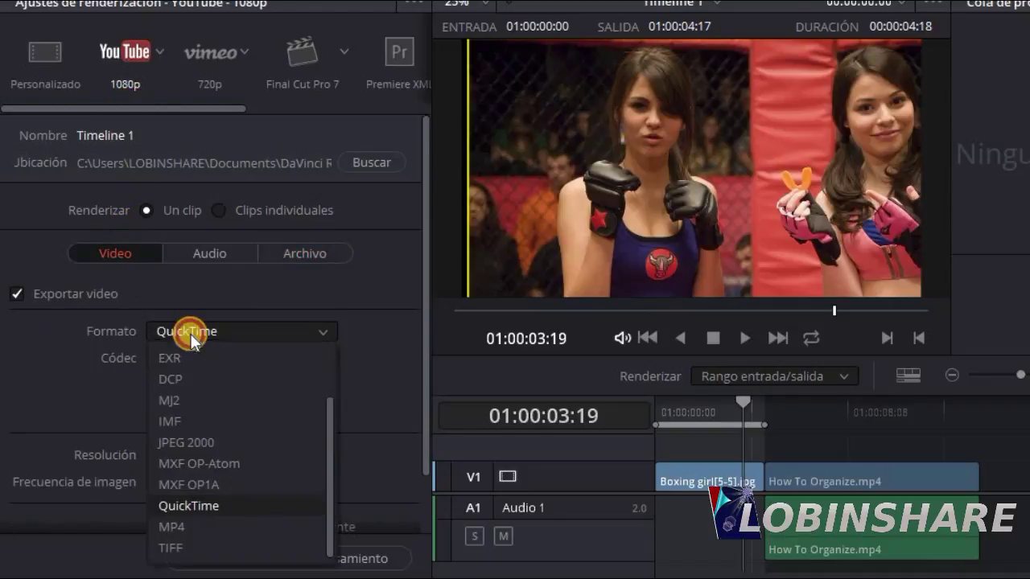
click(212, 519)
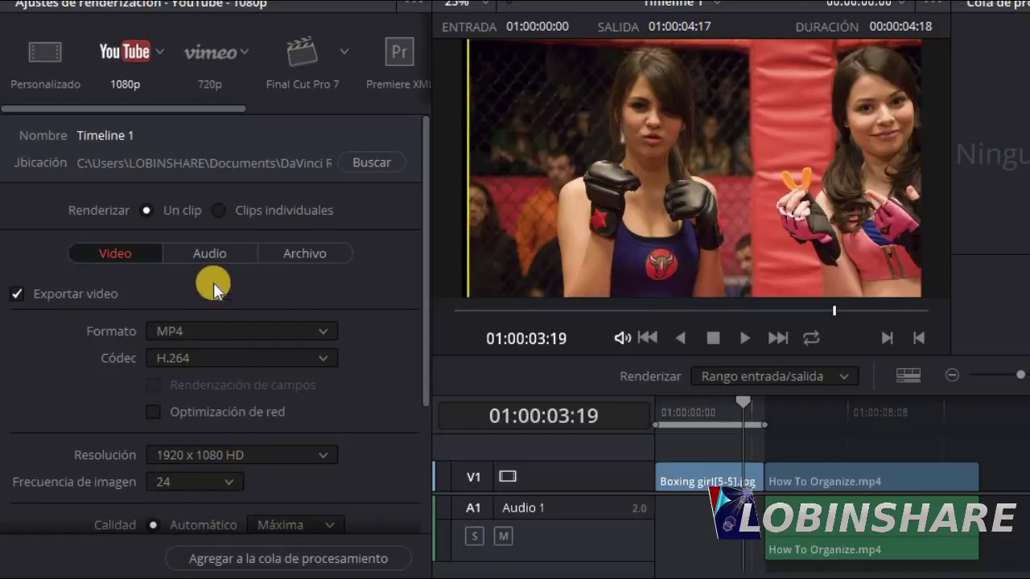
click(218, 253)
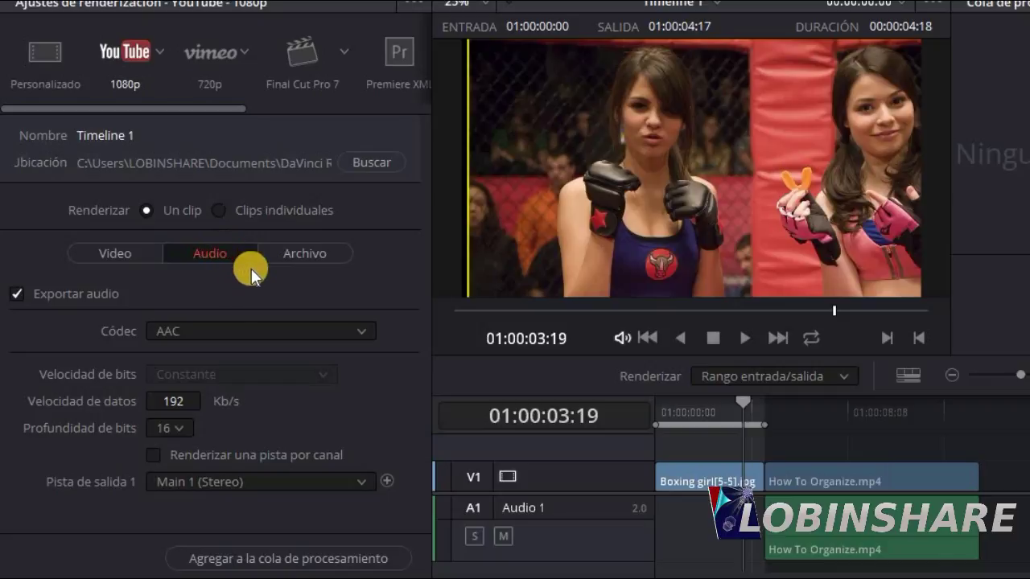
Name the output file 'Acercamiento de foto' and confirm the DaVinci Resolve output folder.
click(292, 255)
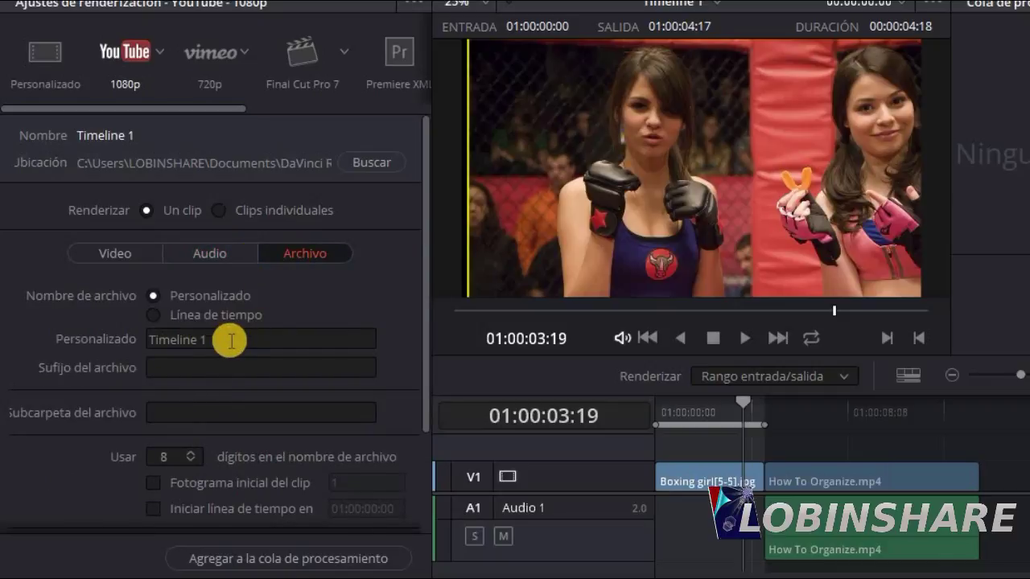
drag(230, 338, 125, 332)
text(Acercamie)
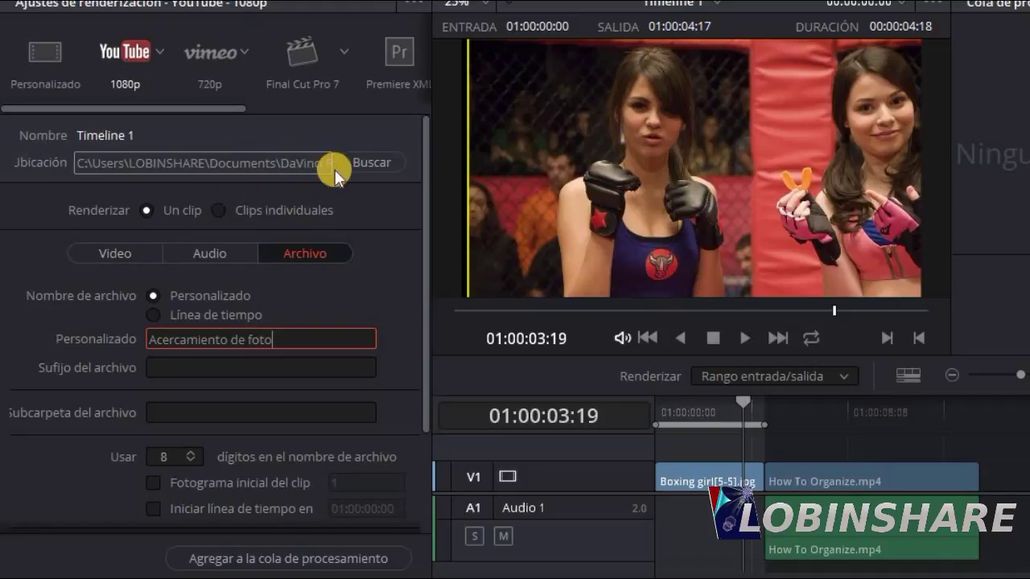
click(361, 169)
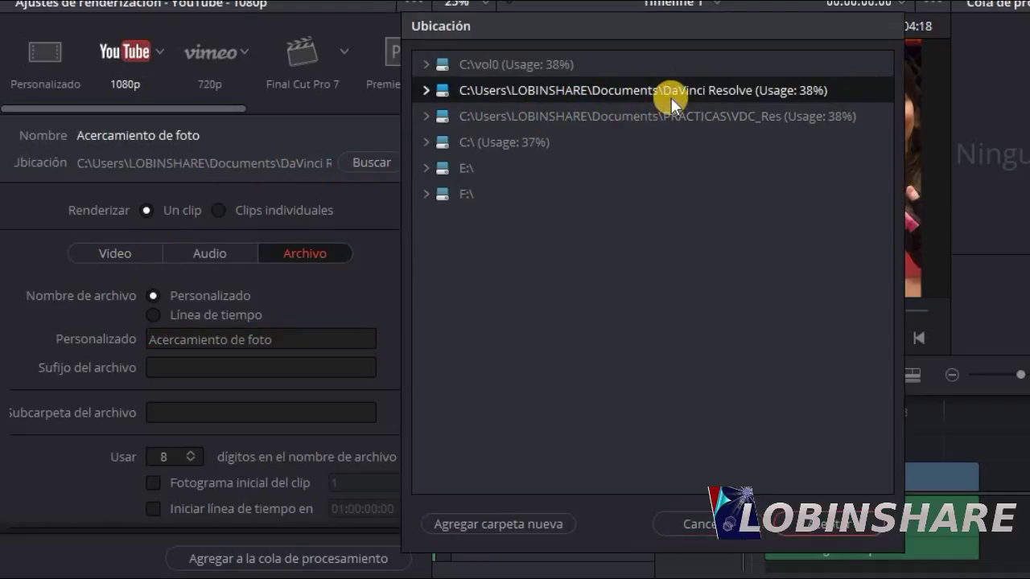
click(823, 519)
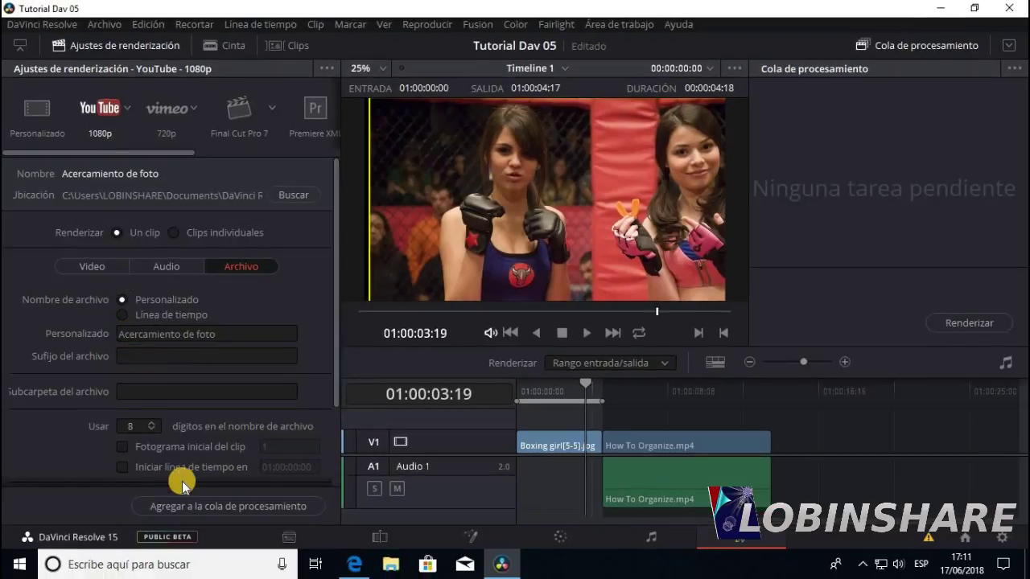
Add the Acercamiento de foto job to the render queue and render it (about 18 seconds).
click(221, 494)
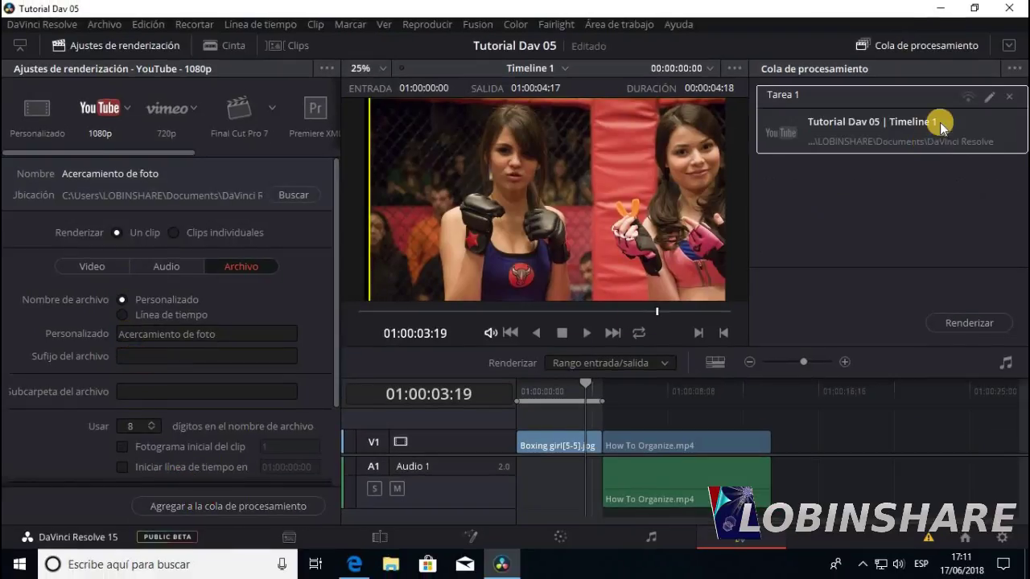
click(966, 321)
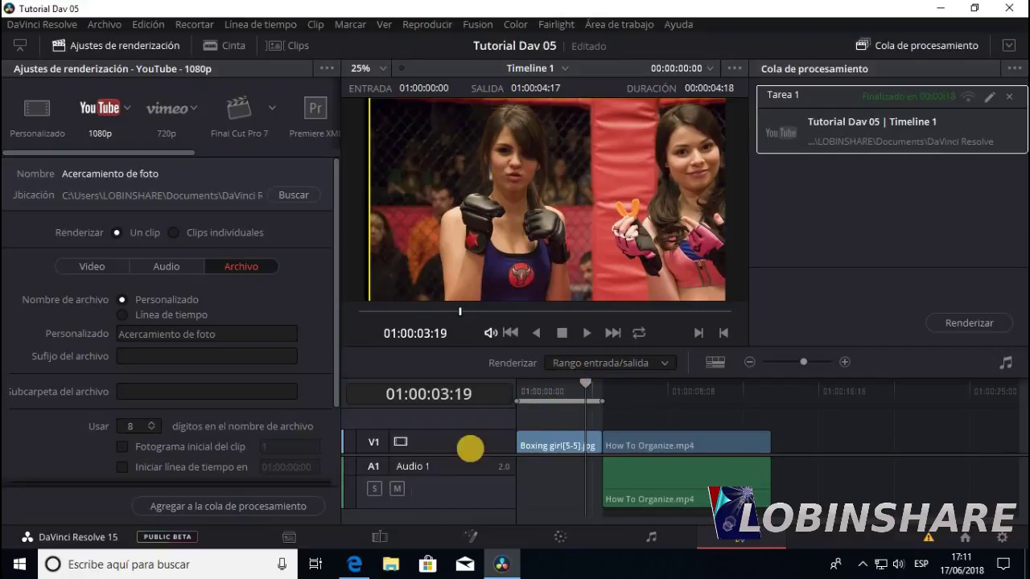
Play the rendered Acercamiento de foto video from Documents\DaVinci Resolve, then close the player and folder window.
click(390, 563)
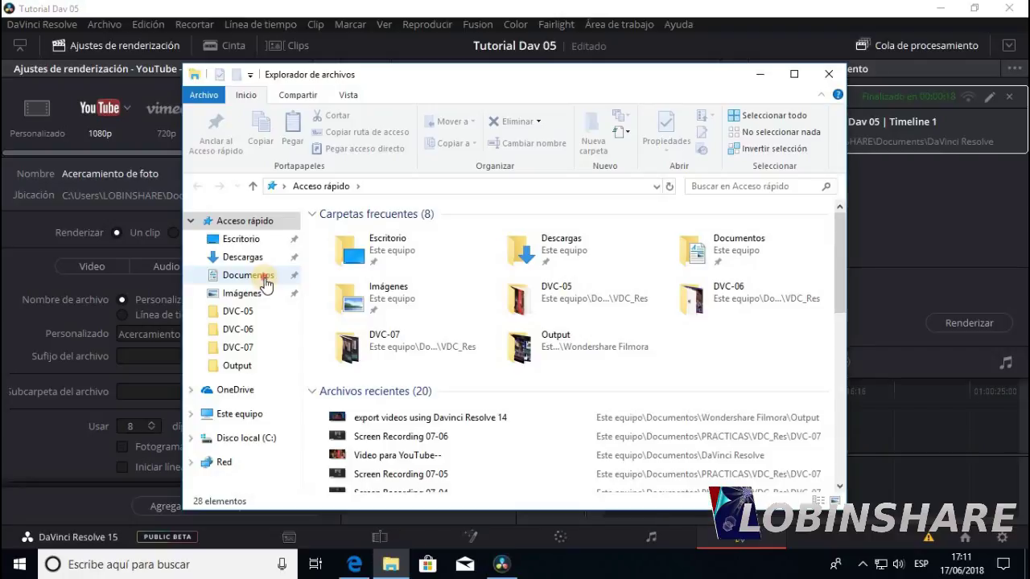
click(256, 275)
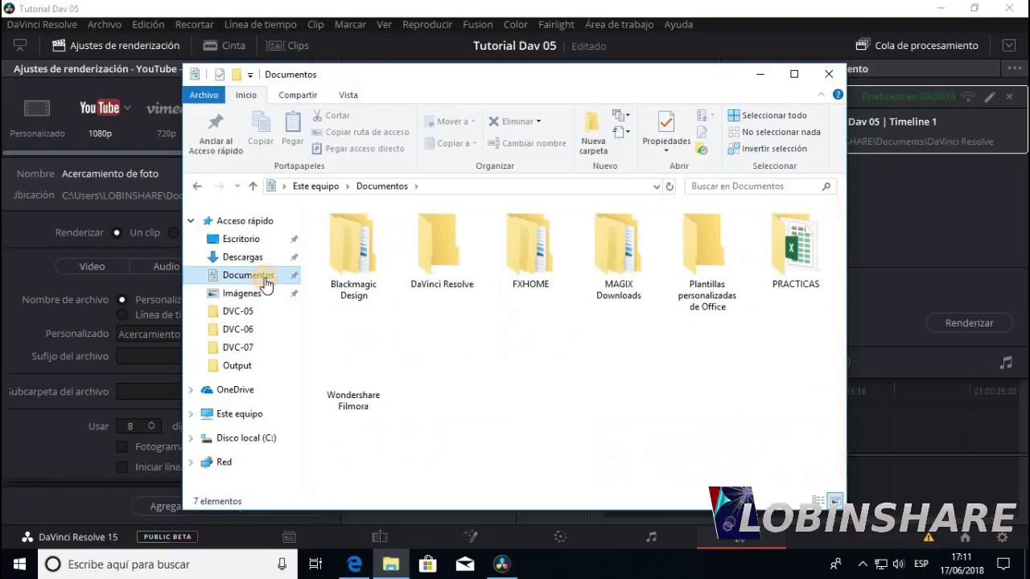
double_click(439, 250)
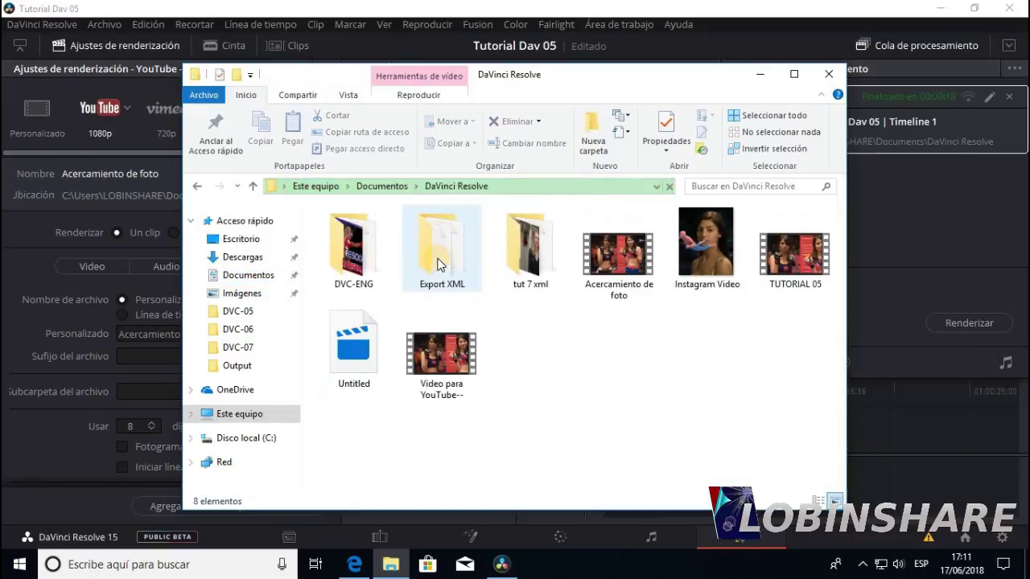
double_click(631, 286)
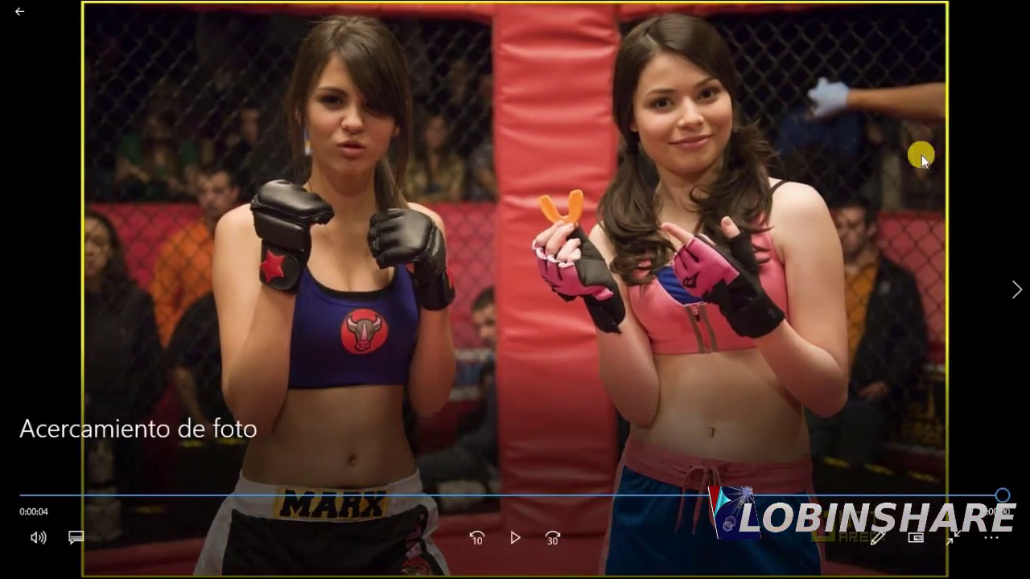
click(1008, 8)
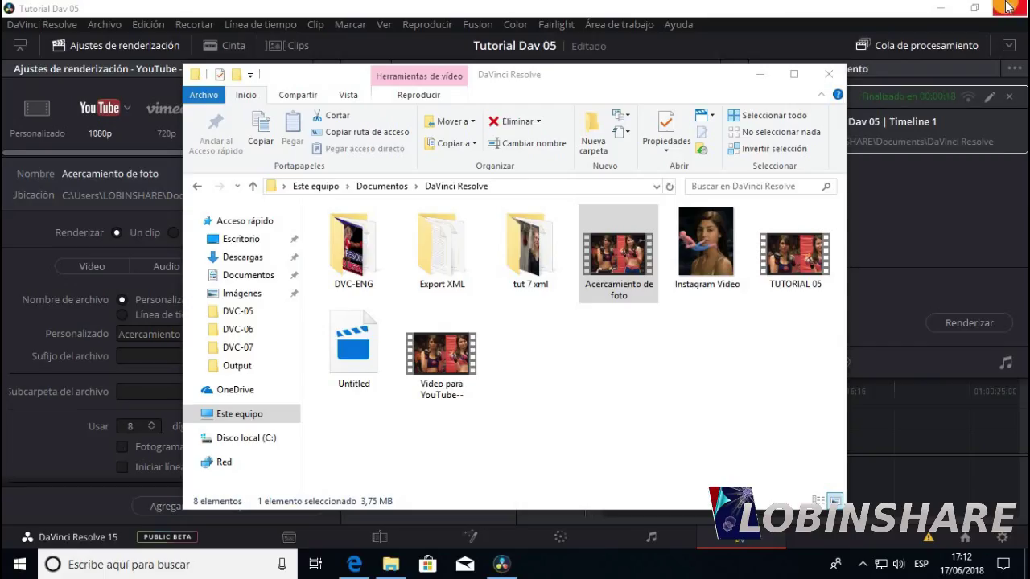
click(829, 74)
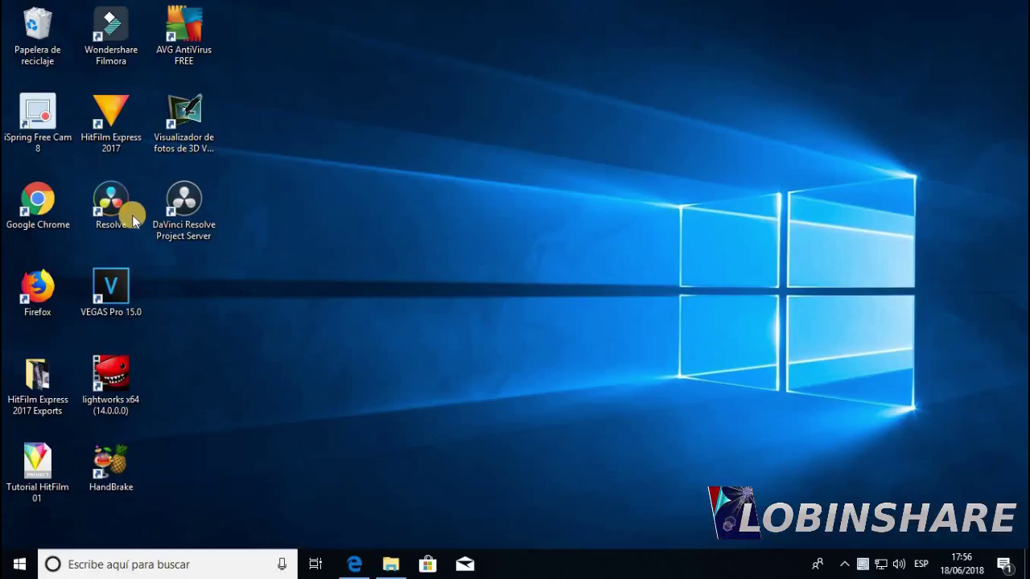
Launch DaVinci Resolve, create a new project named 'Video Vertical', and maximize the window.
double_click(126, 212)
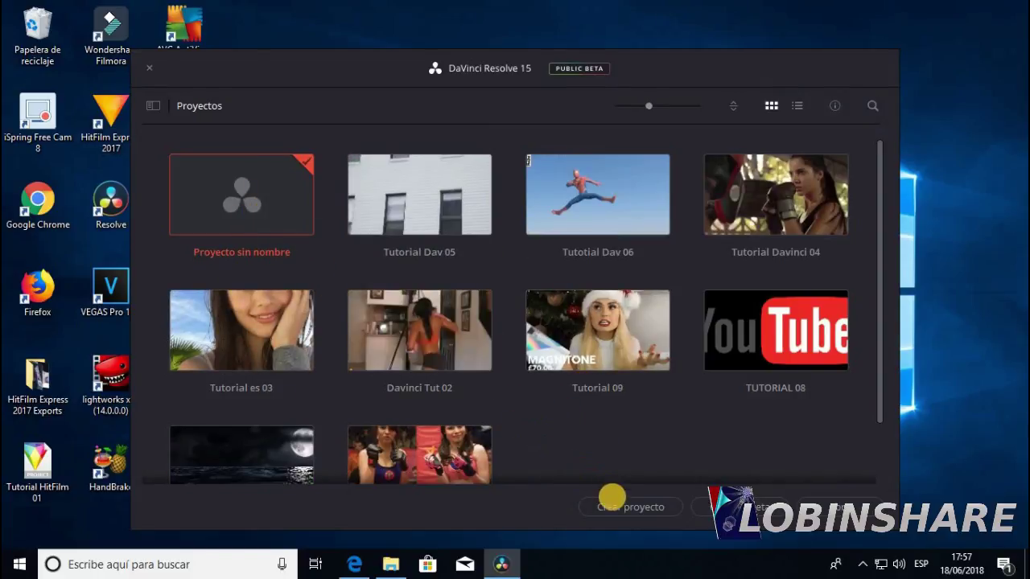
click(624, 507)
text(Video Vertica)
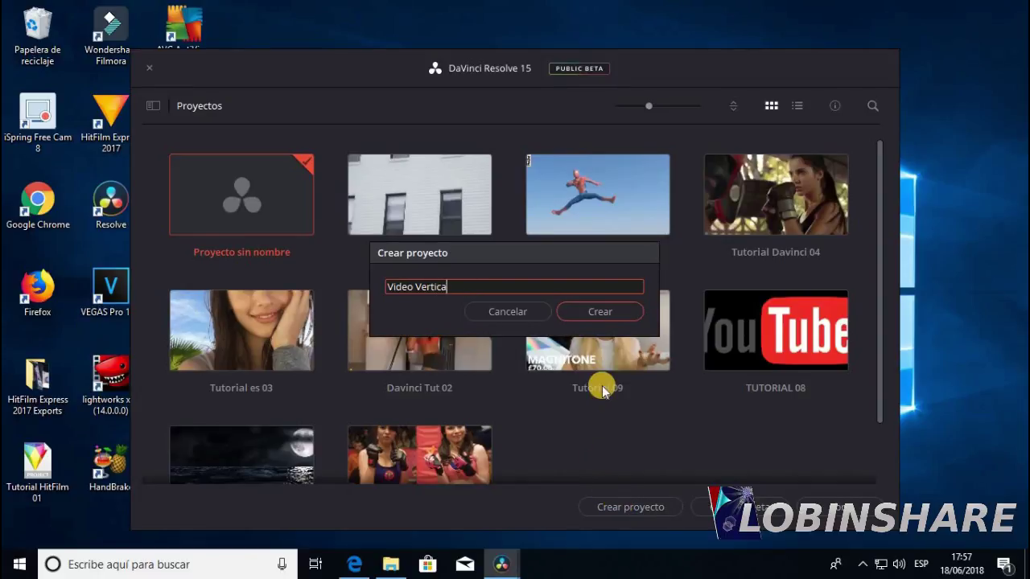
text(l)
click(612, 314)
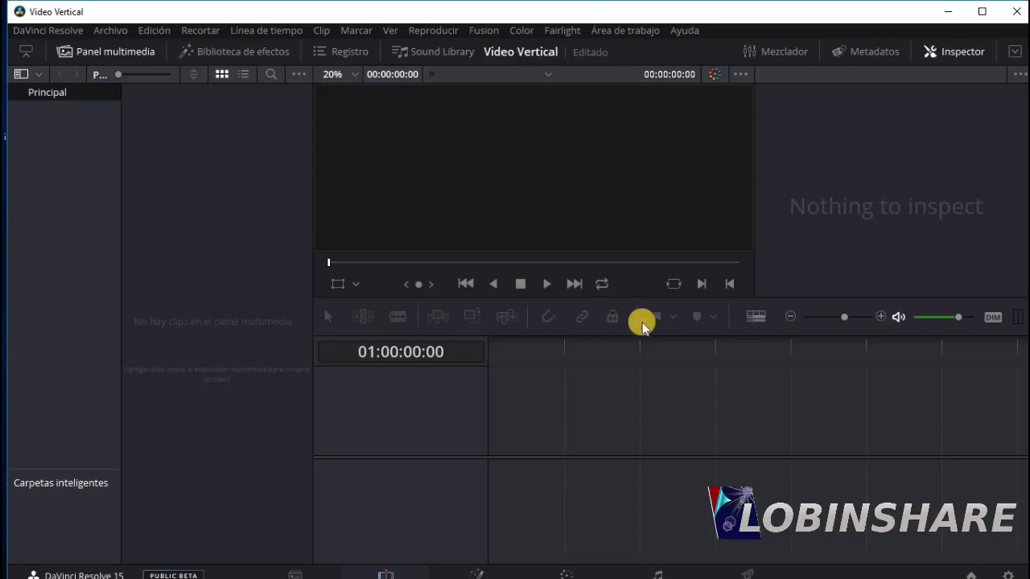
click(985, 12)
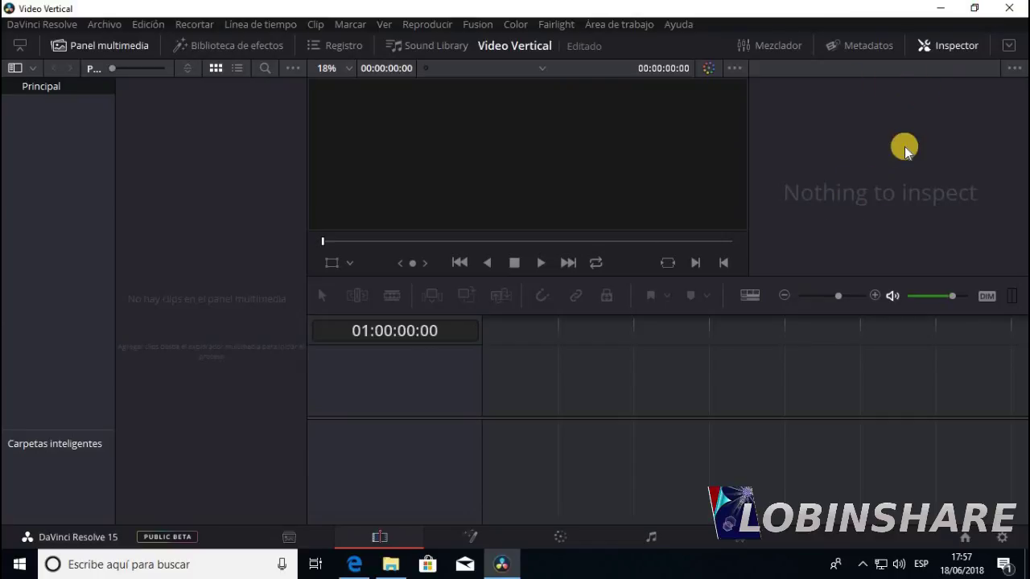
In Project Settings, set the timeline resolution to 1080 x 1350 and save.
click(947, 48)
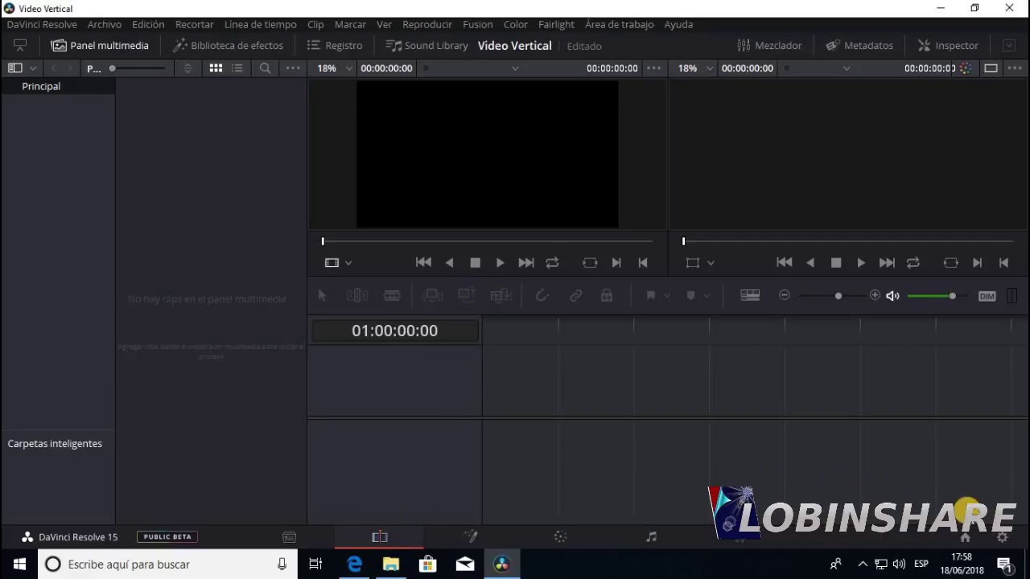
click(1003, 537)
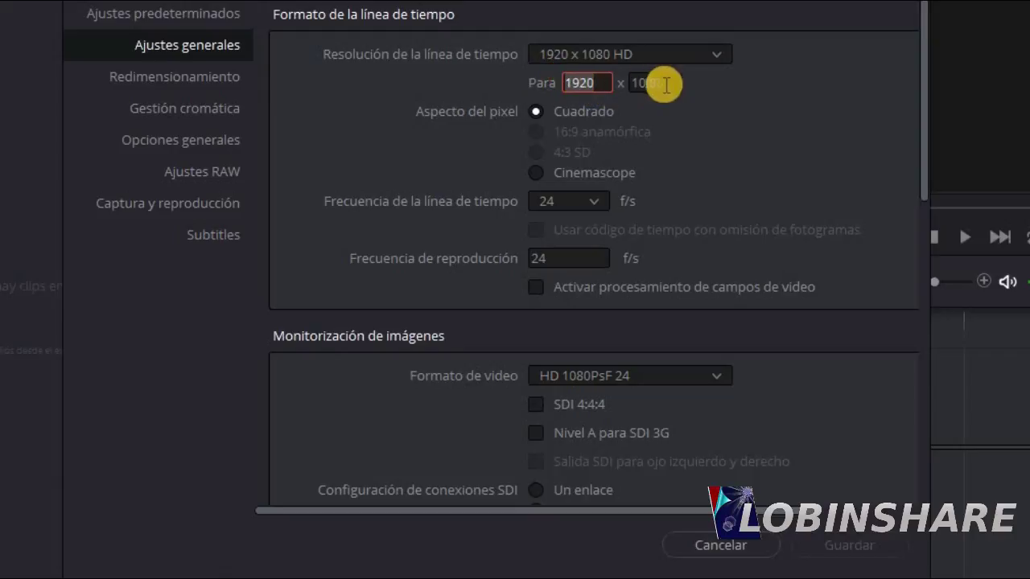
drag(665, 84, 631, 83)
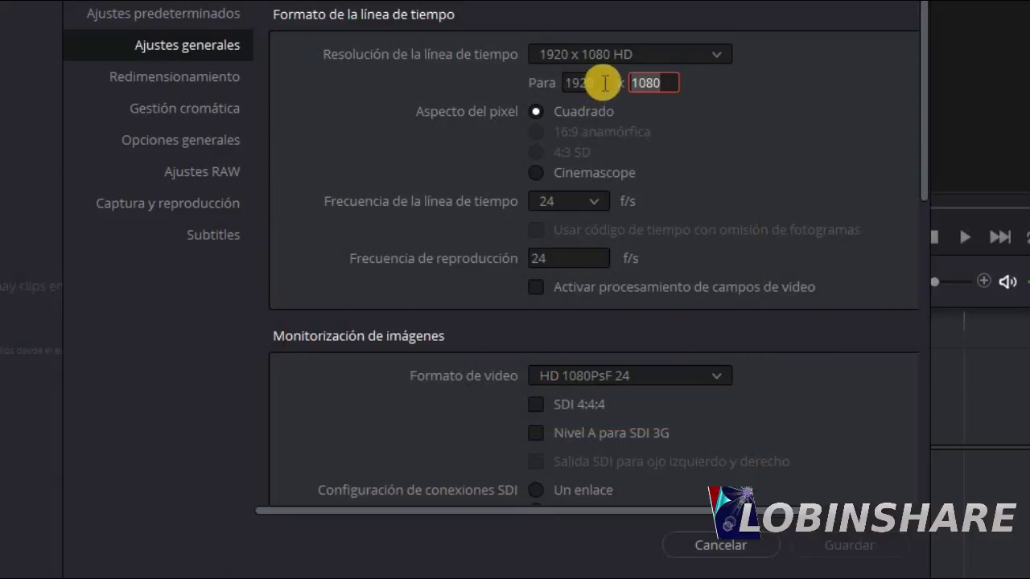
click(581, 83)
text(1080)
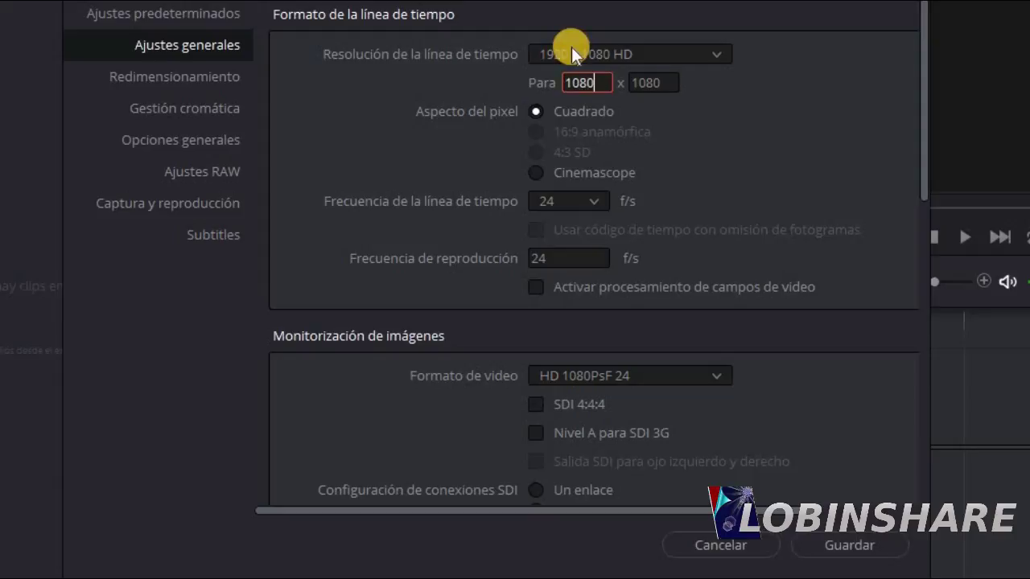
key(Tab)
text(1350)
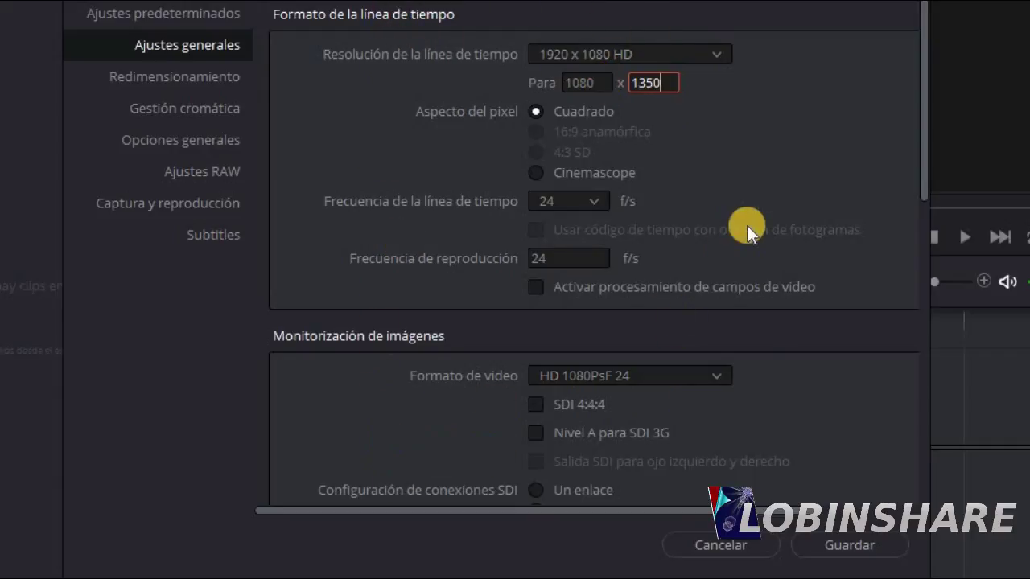
click(811, 545)
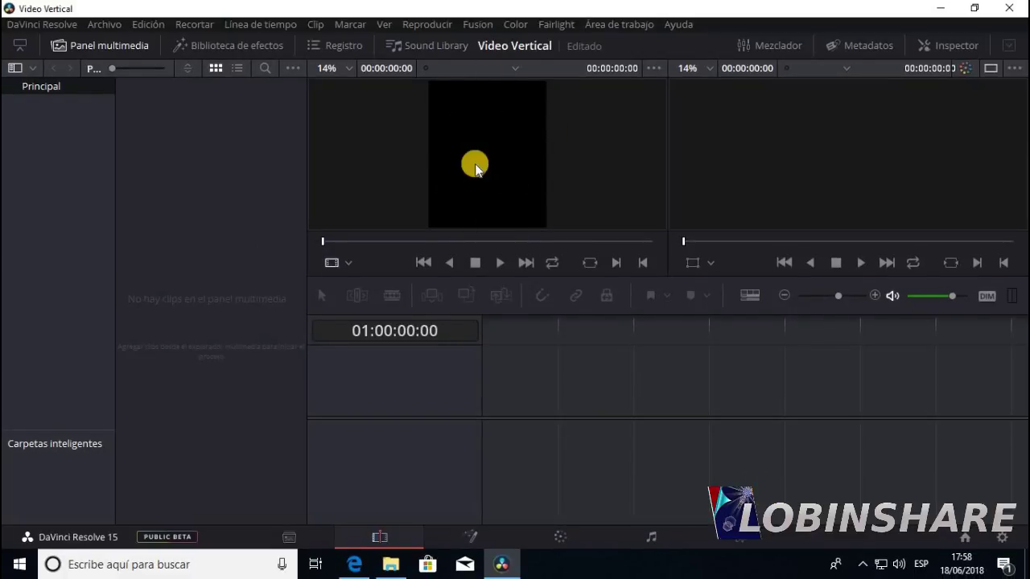
Import Screen Recording 06-06 from the DVC-06 folder and load it into the source viewer.
click(103, 24)
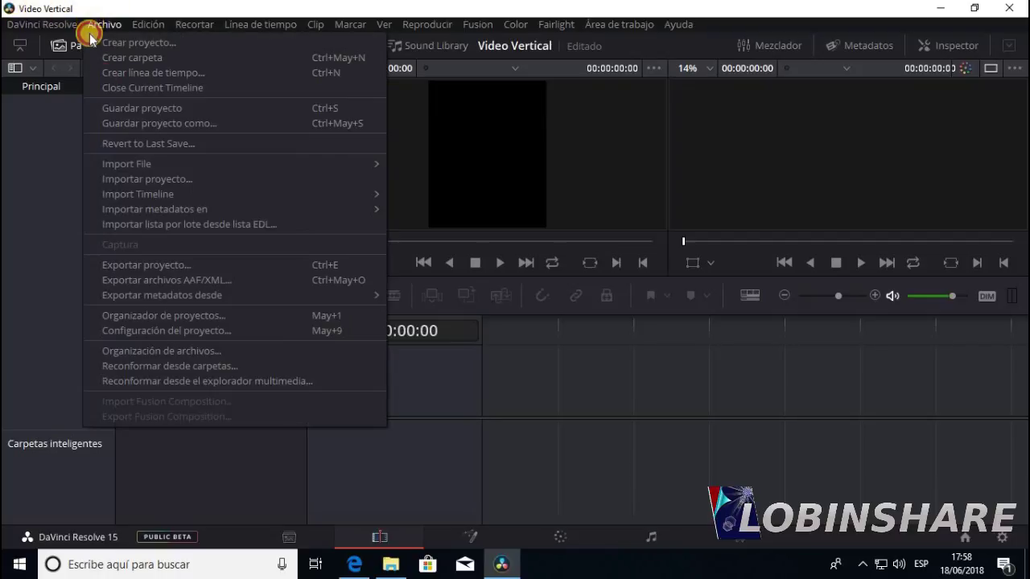
mouse_move(169, 168)
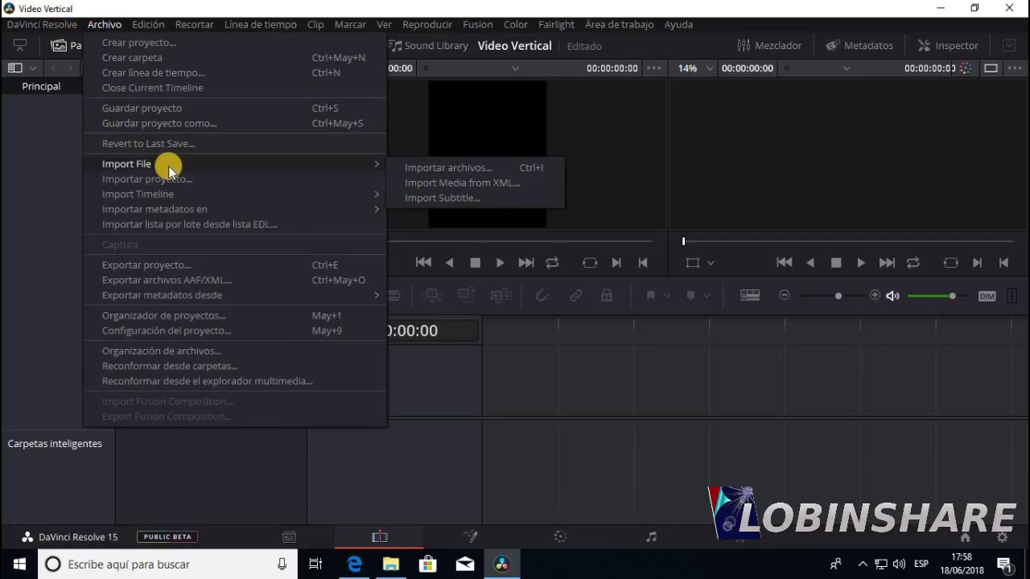
click(461, 169)
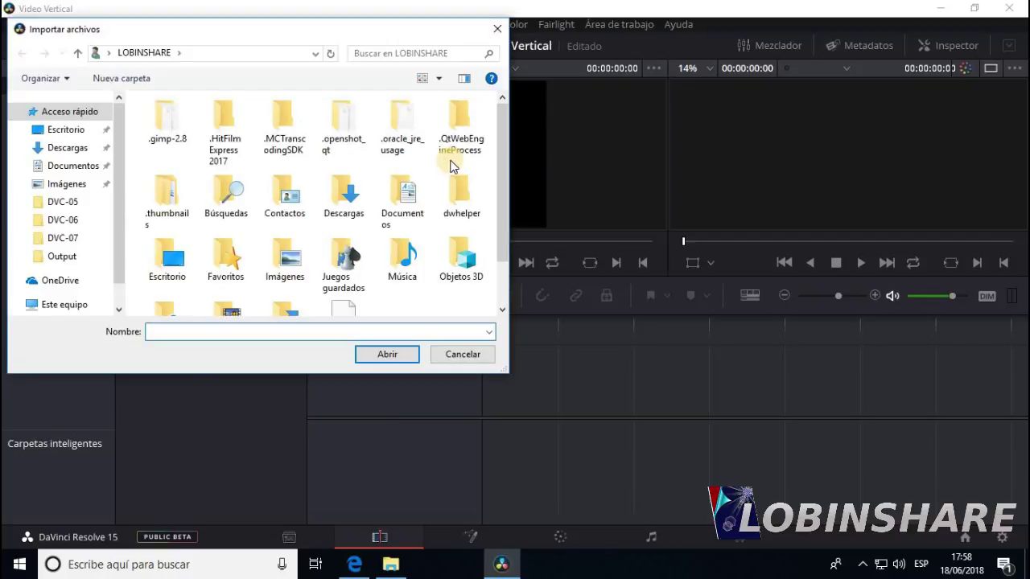
click(69, 221)
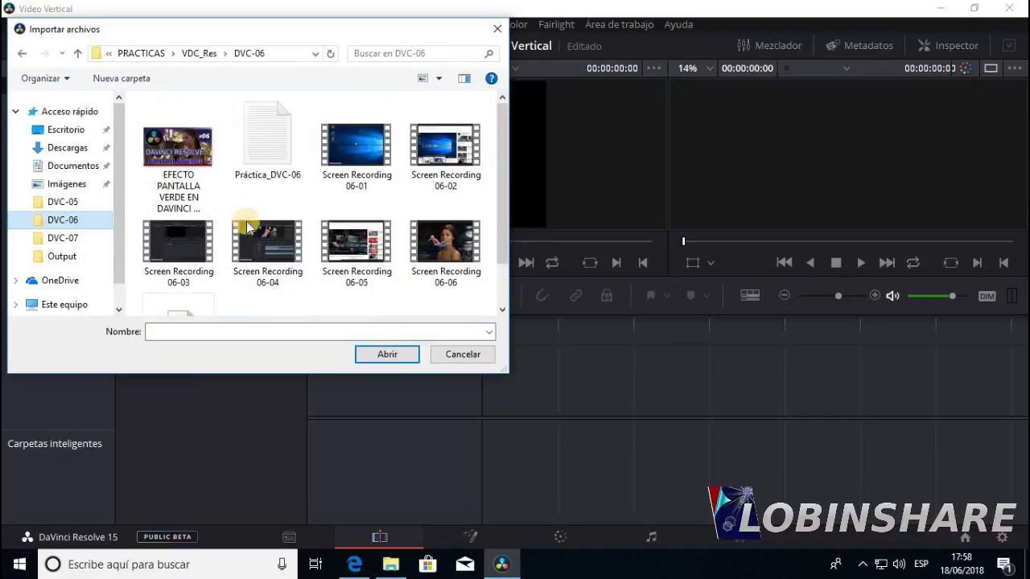
double_click(435, 255)
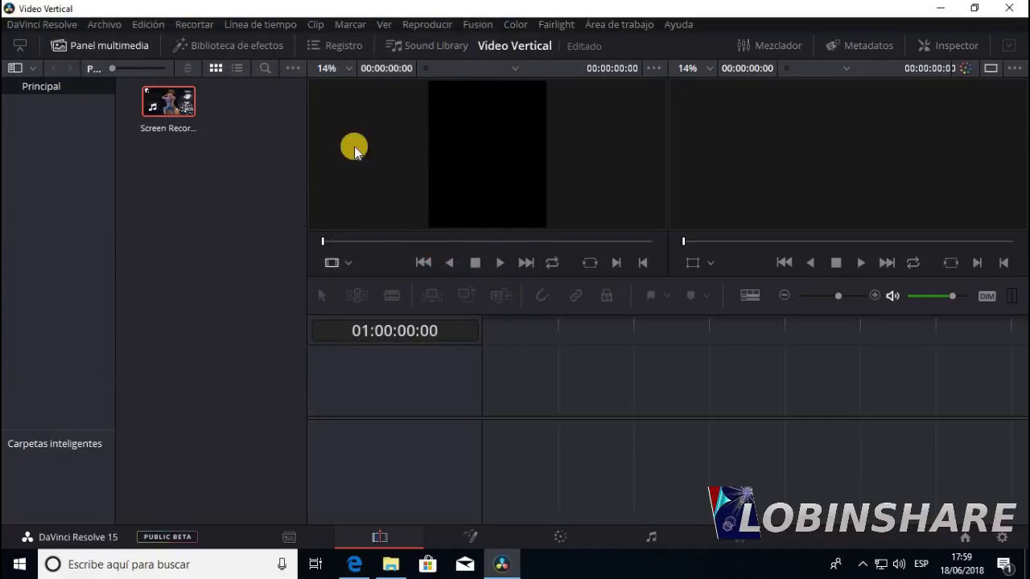
double_click(165, 110)
Drag Screen Recording 06-06 onto a new Timeline 1, preview it, and select its video and audio.
mouse_move(418, 262)
mouse_down()
mouse_move(518, 416)
mouse_move(487, 417)
mouse_up()
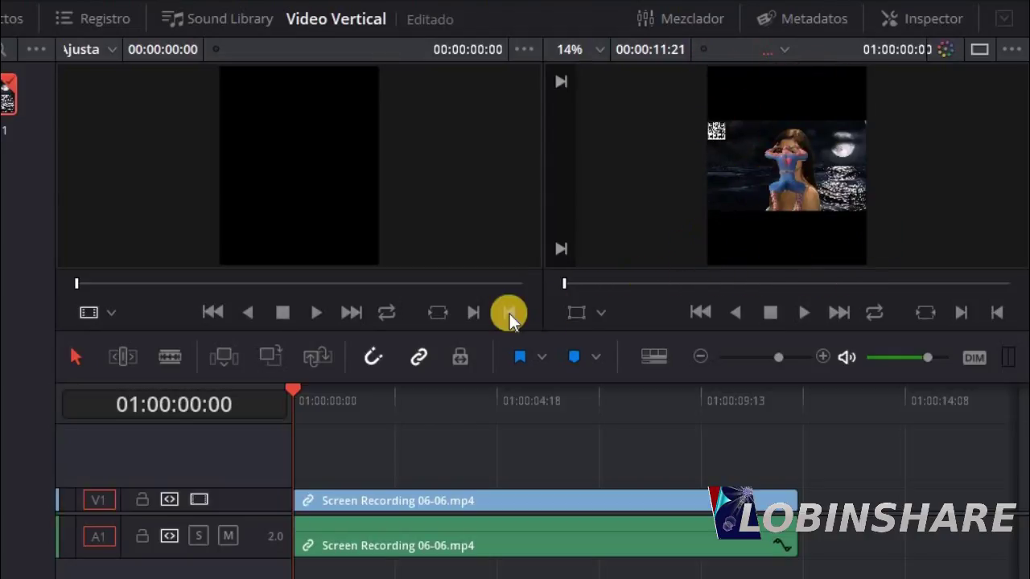
click(806, 316)
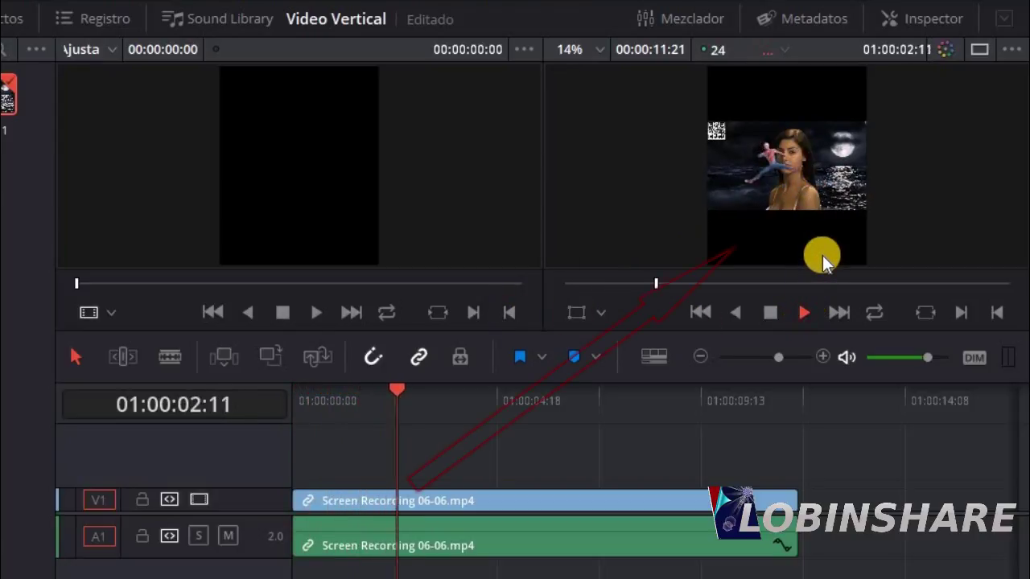
click(770, 311)
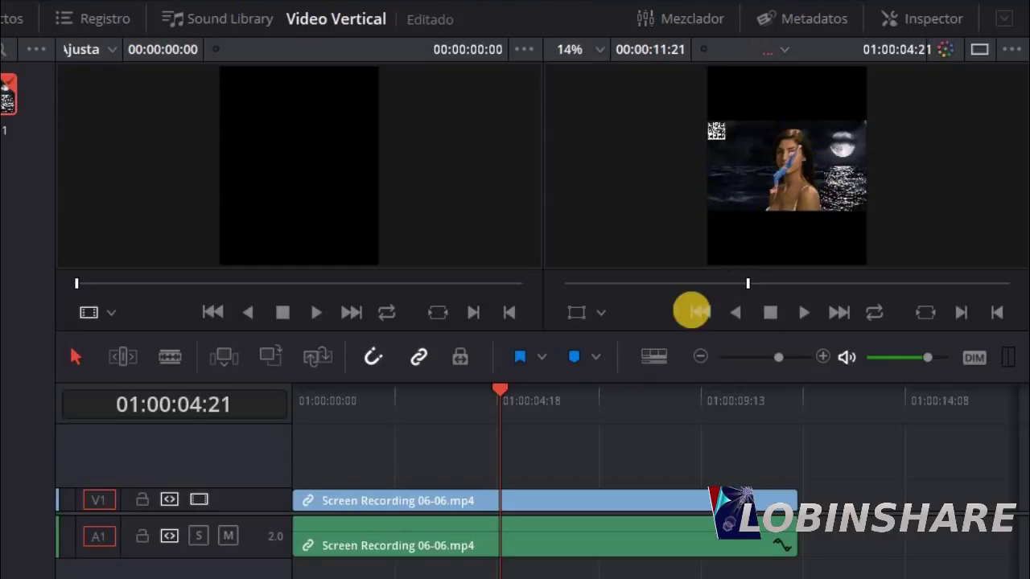
click(527, 498)
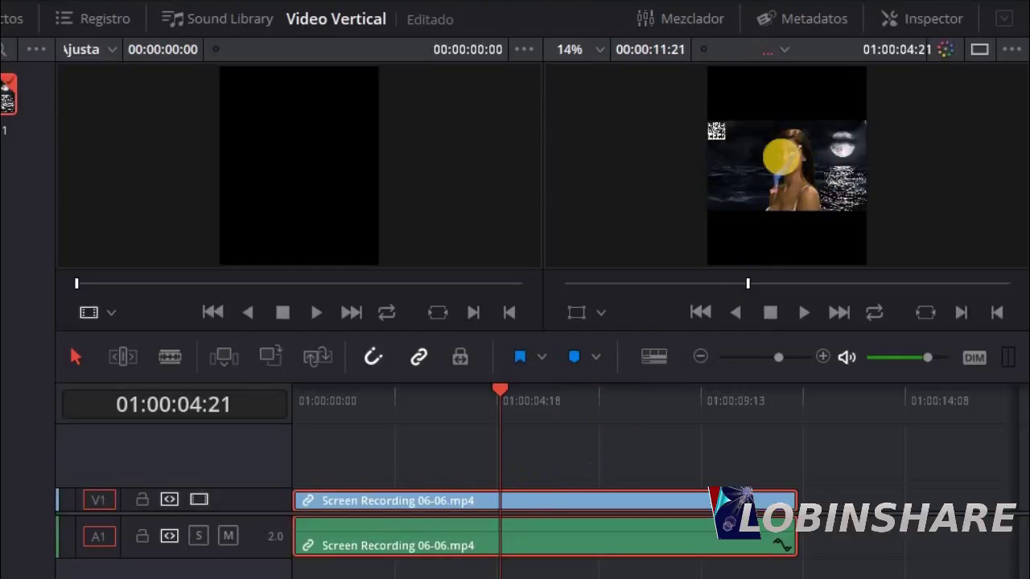
In the Inspector, raise the clip's Transform Zoom to 2.350 to fill the portrait frame.
click(922, 30)
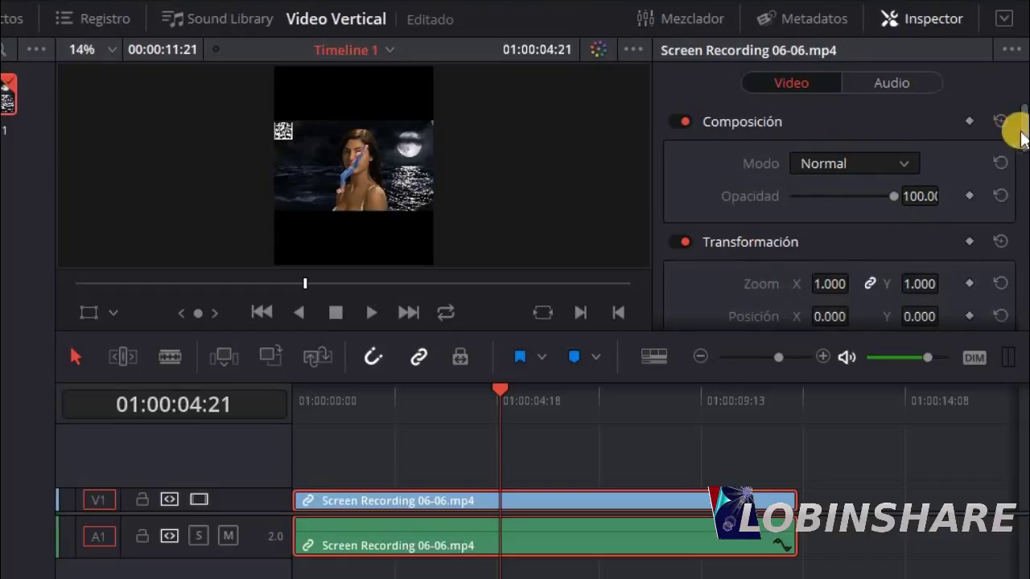
drag(1023, 133, 1022, 156)
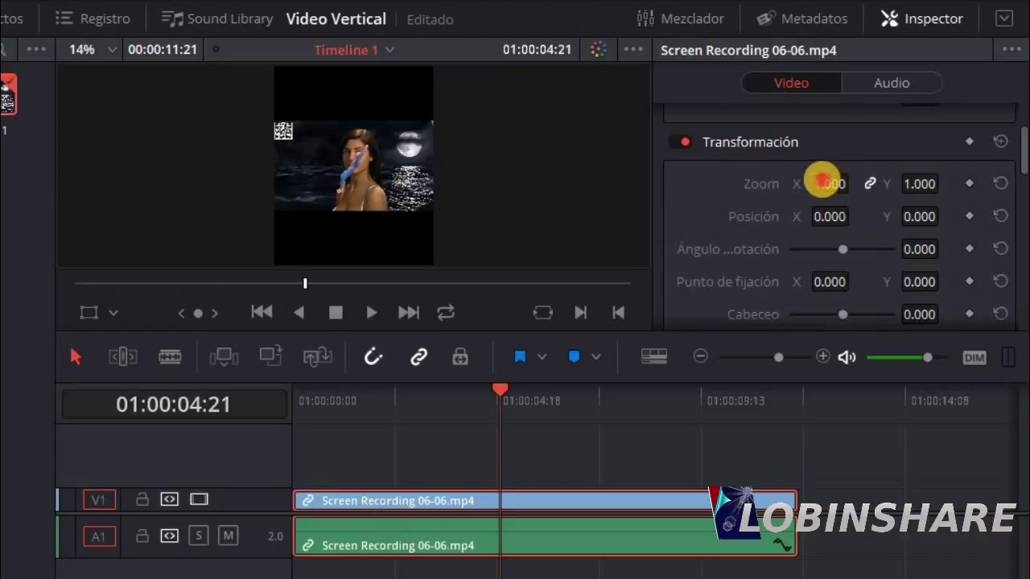
drag(822, 179, 959, 235)
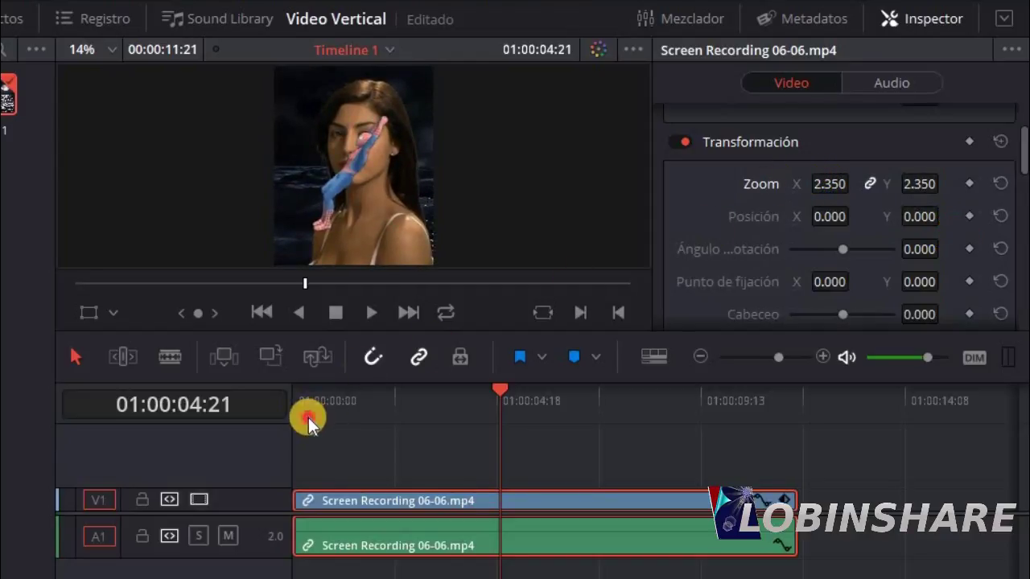
Return to the timeline start and play the zoomed clip to check the framing.
key(Home)
click(374, 319)
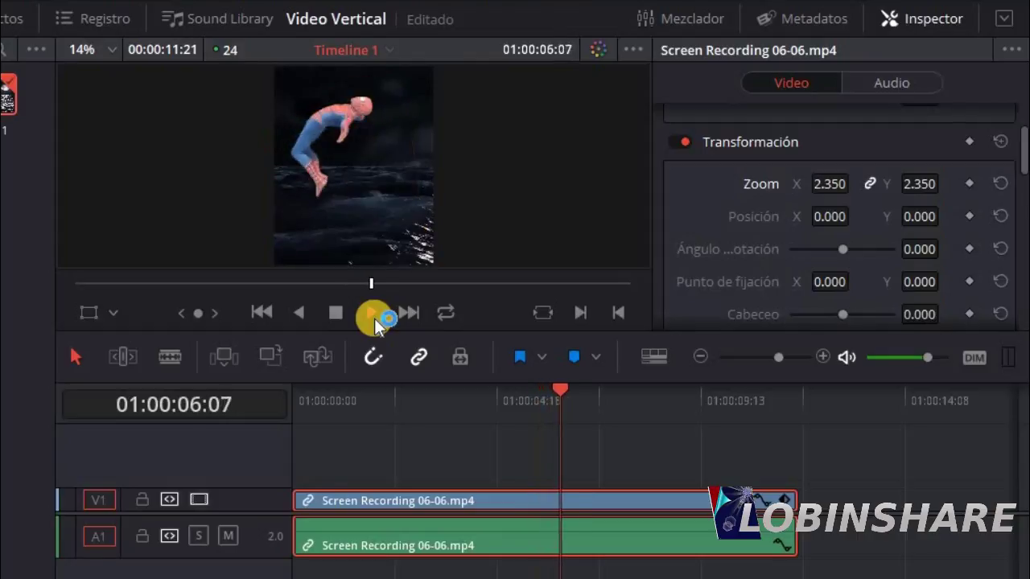
click(338, 315)
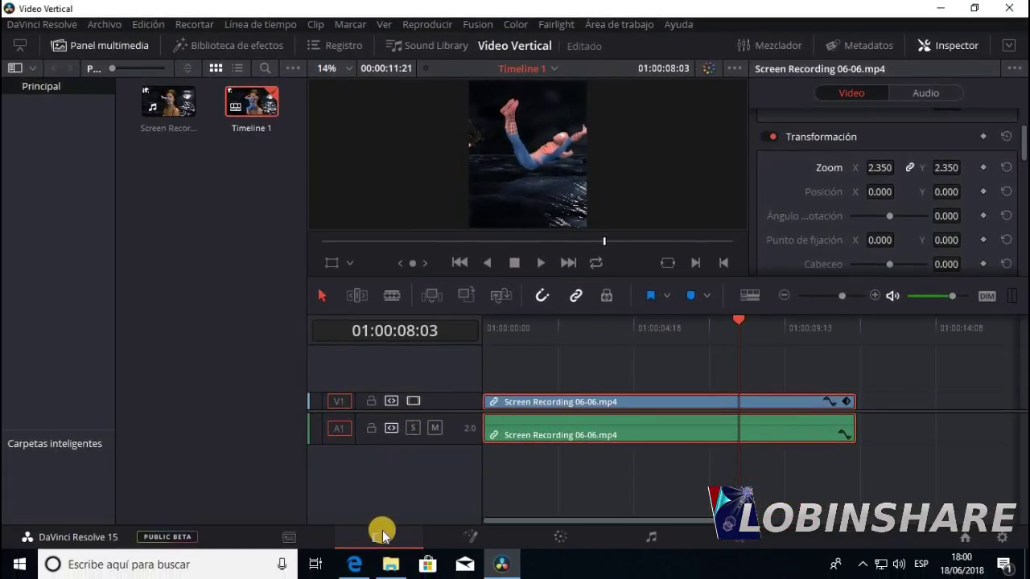
On the Deliver page, replay the timeline, then hide the clip strip and expand the video render settings.
click(741, 540)
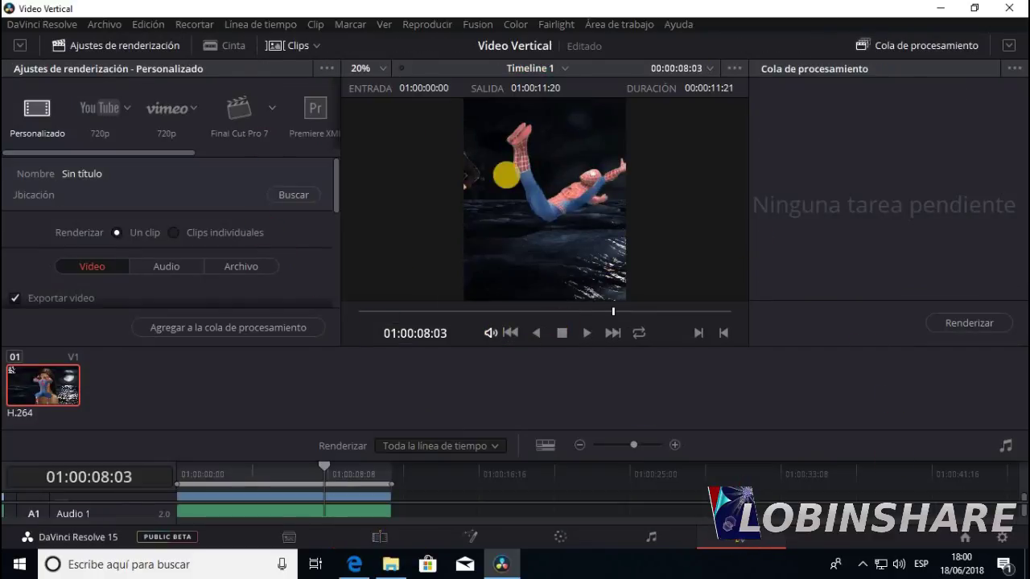
click(189, 468)
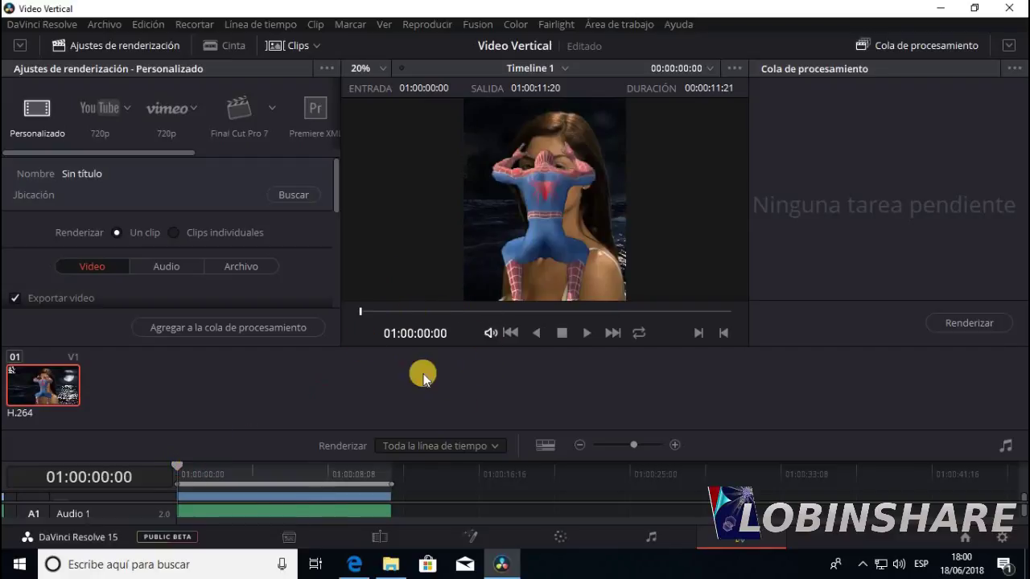
click(590, 337)
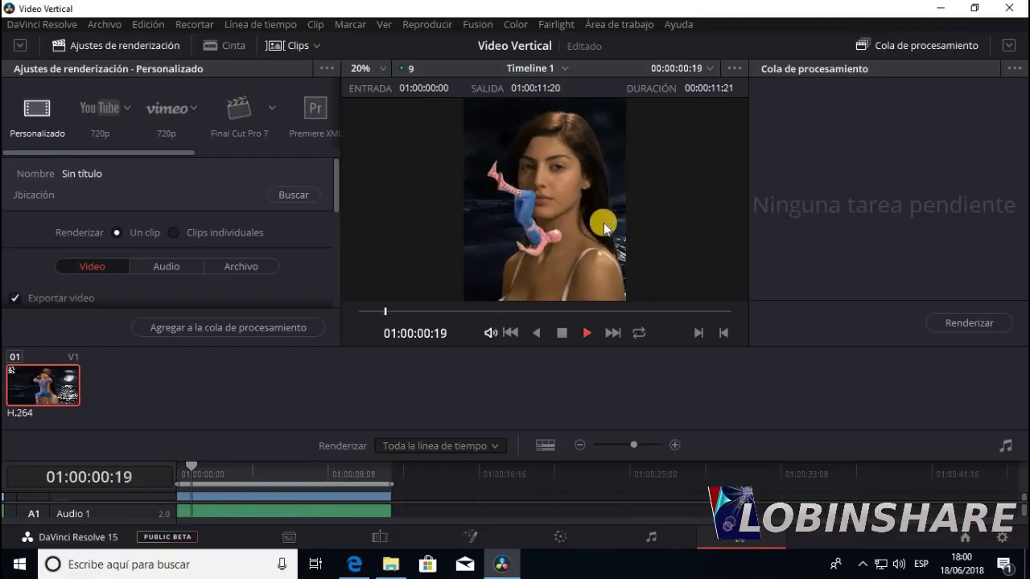
click(563, 333)
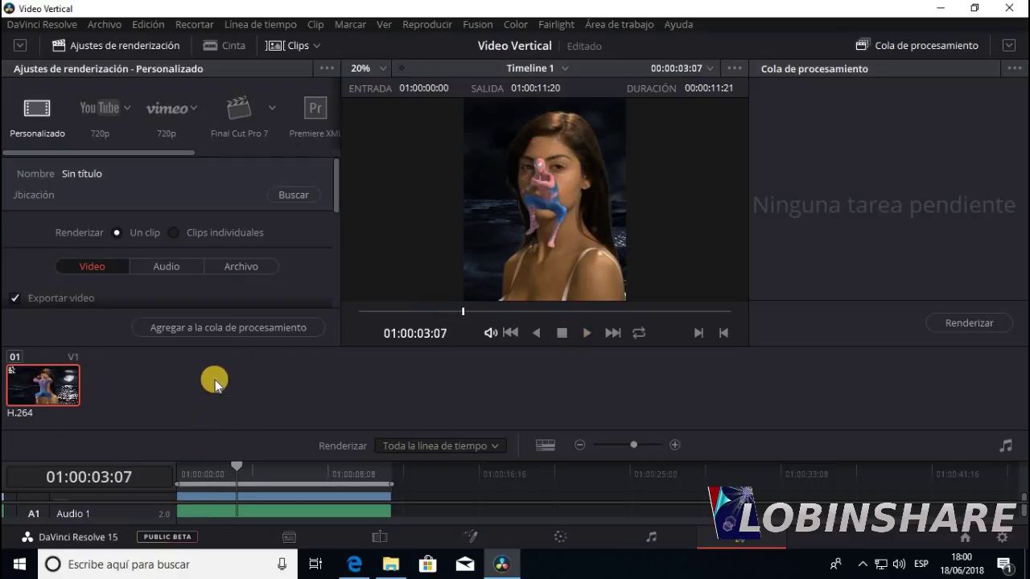
click(278, 50)
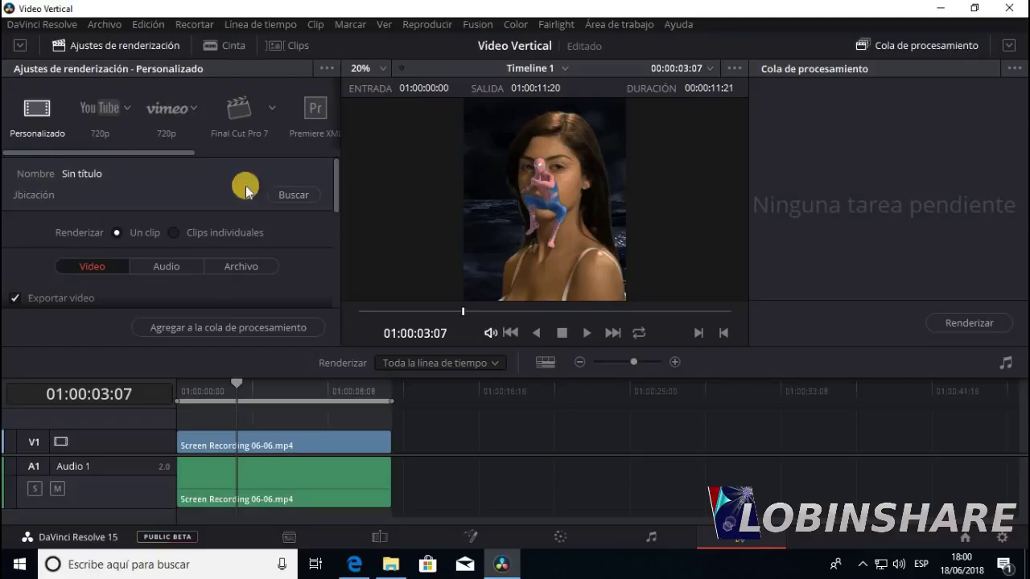
click(23, 50)
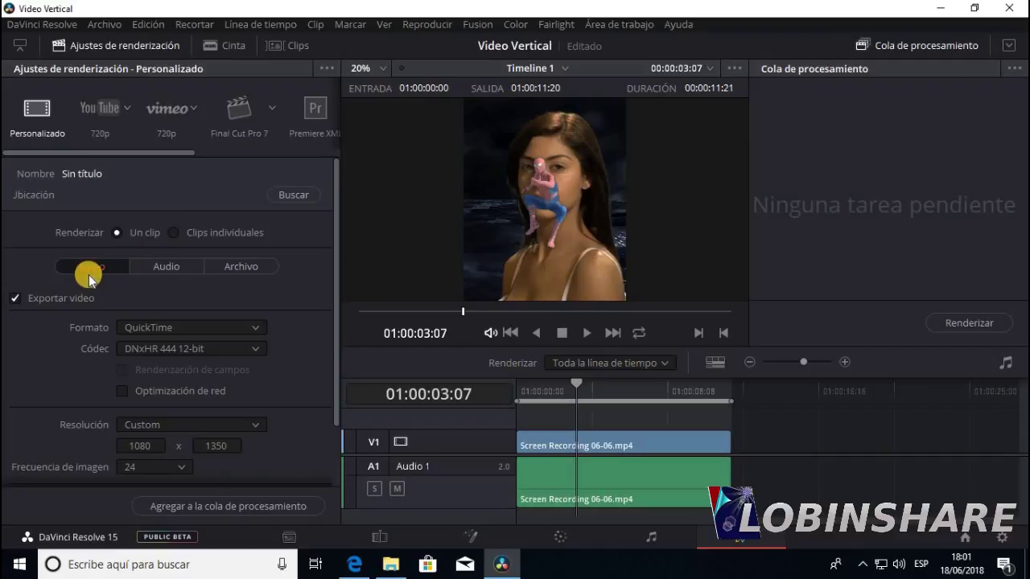
Set the render format to MP4 with H.264, keeping the Custom 1080 x 1350 resolution.
click(215, 326)
drag(262, 390, 262, 417)
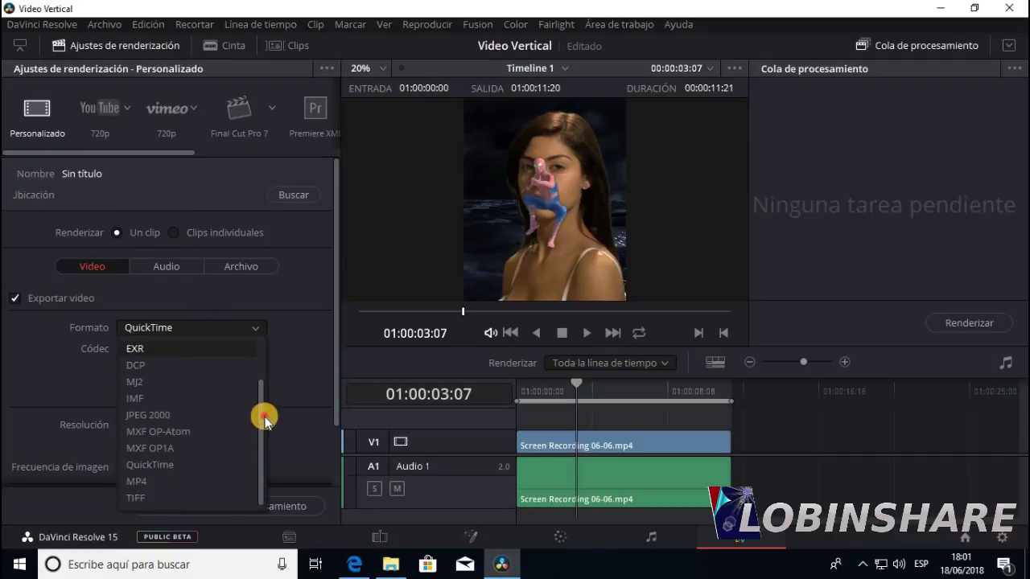
click(188, 481)
scroll(342, 354, down, 3)
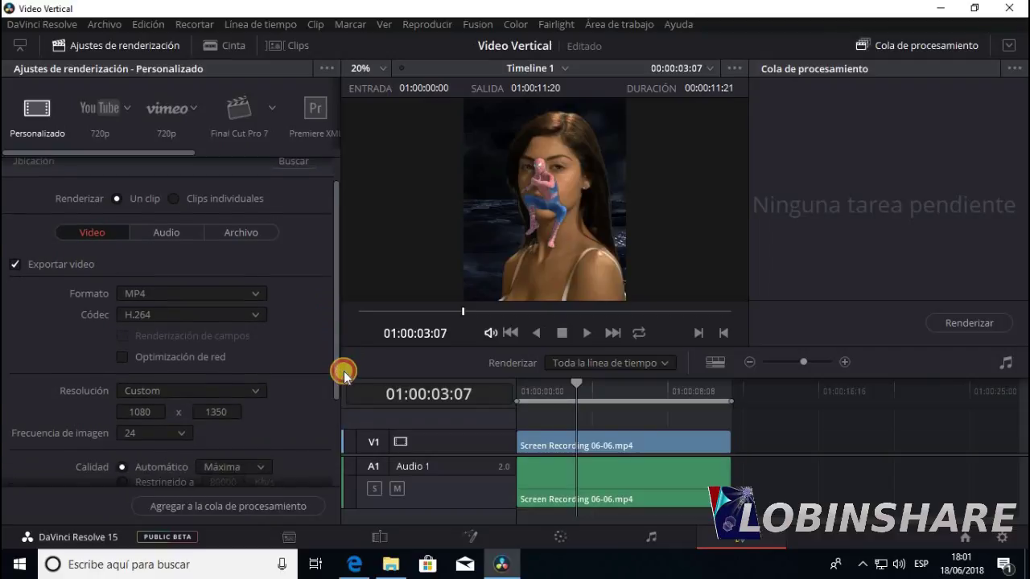
click(230, 351)
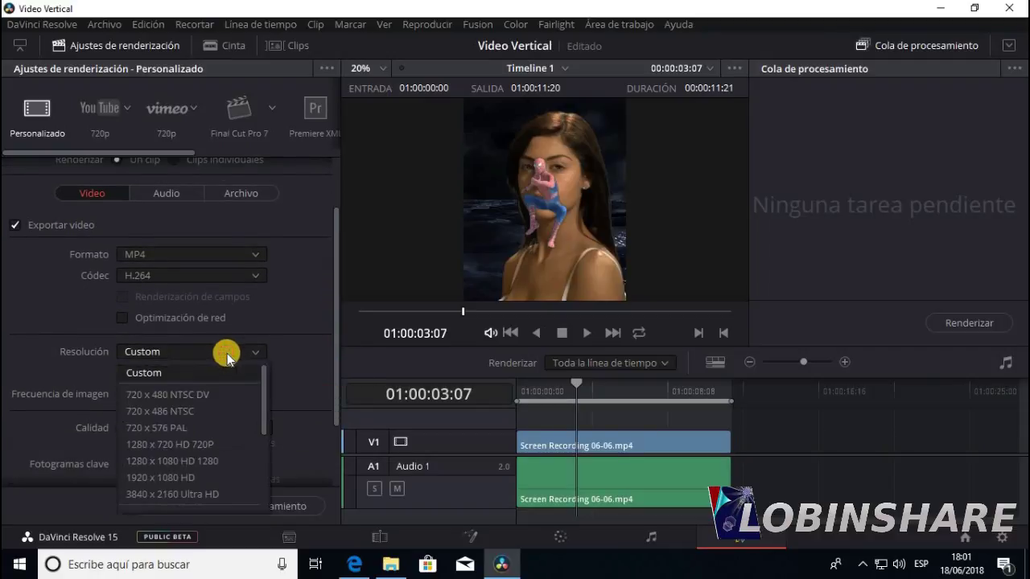
click(290, 350)
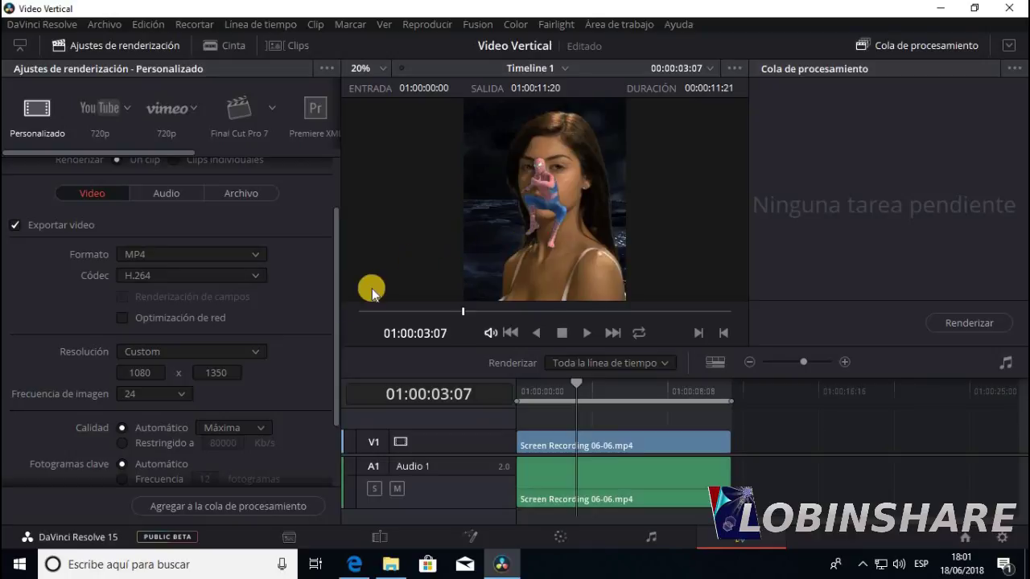
Name the output file 'Video Vertical' and bring up the save-location browser.
click(173, 195)
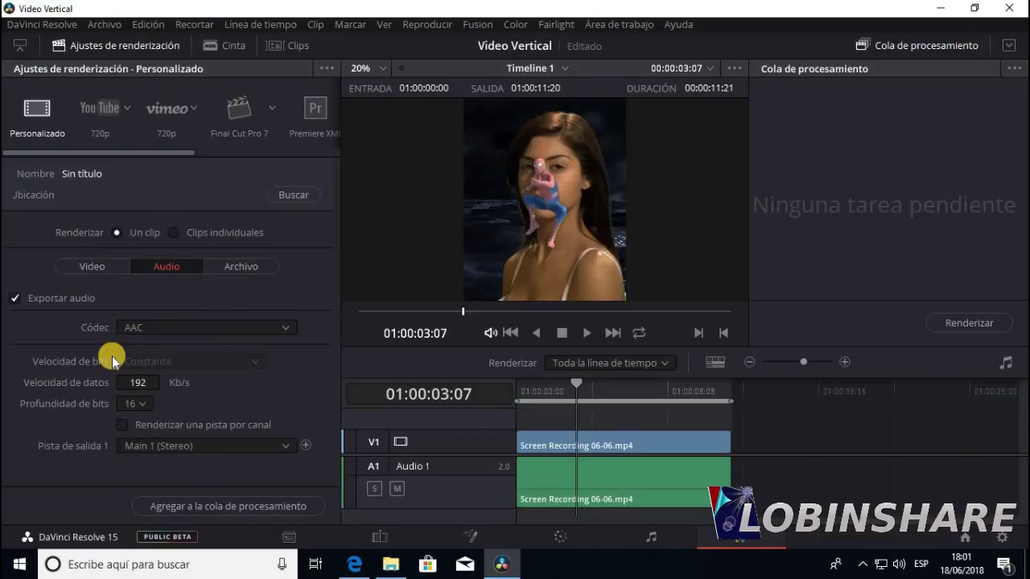
click(252, 266)
click(178, 334)
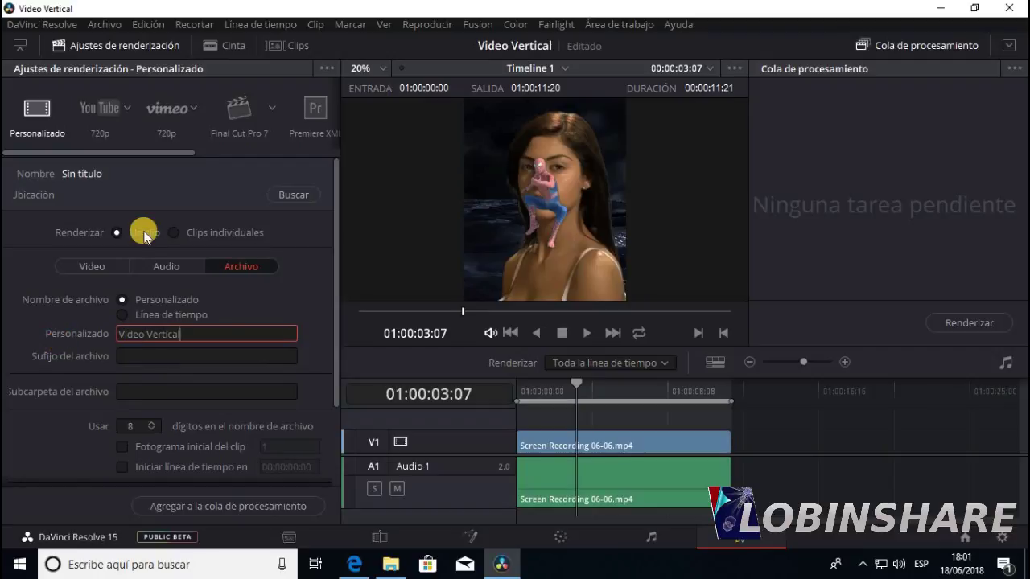
click(295, 196)
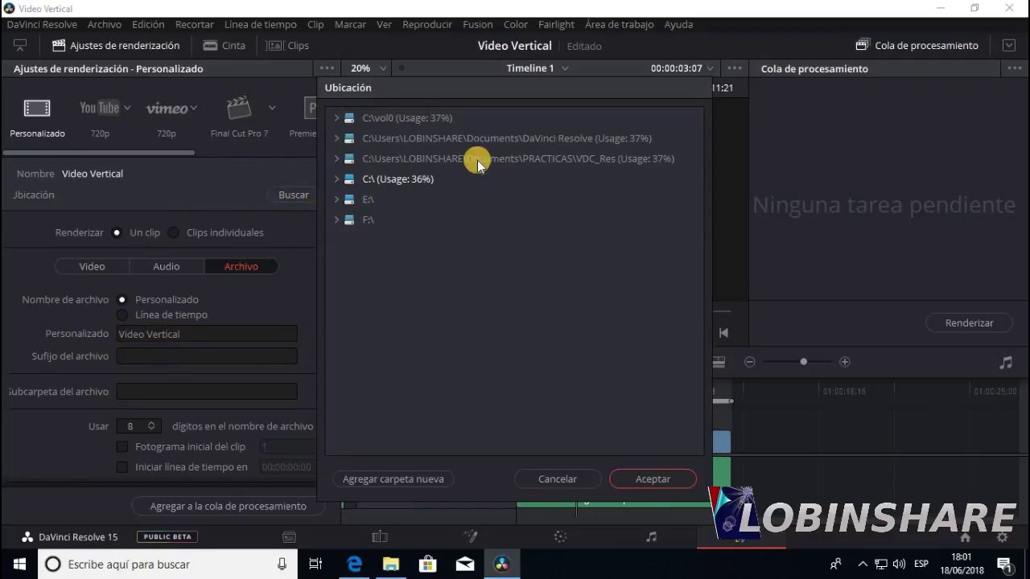
Choose Documents\DaVinci Resolve as the output folder and queue the render as Tarea 1.
click(501, 139)
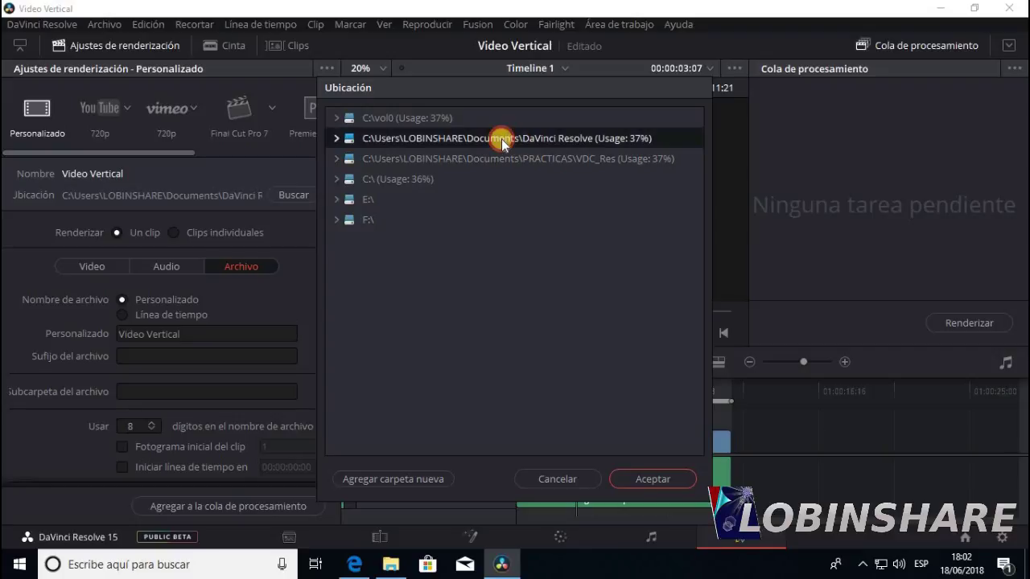
click(632, 477)
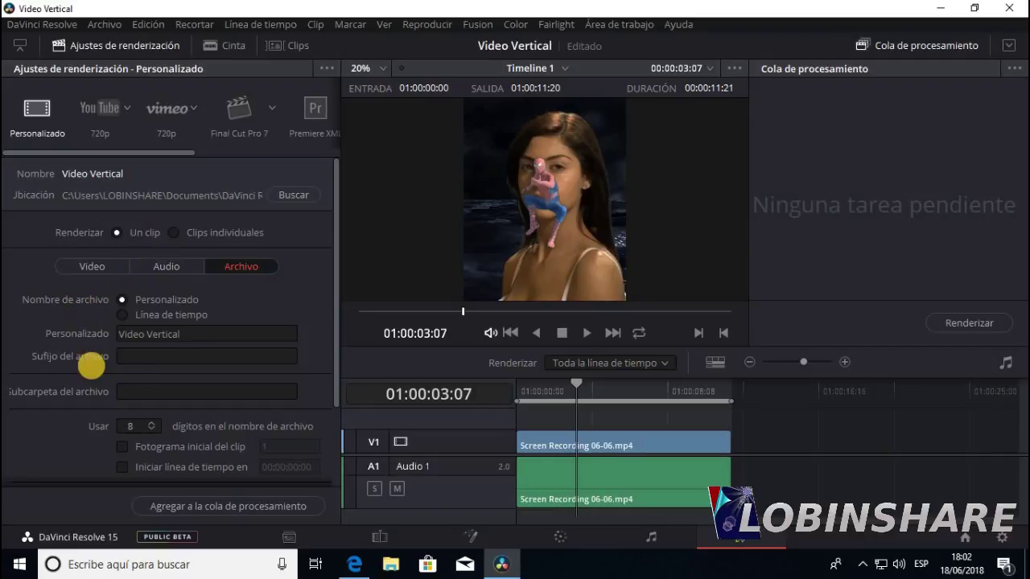
click(104, 268)
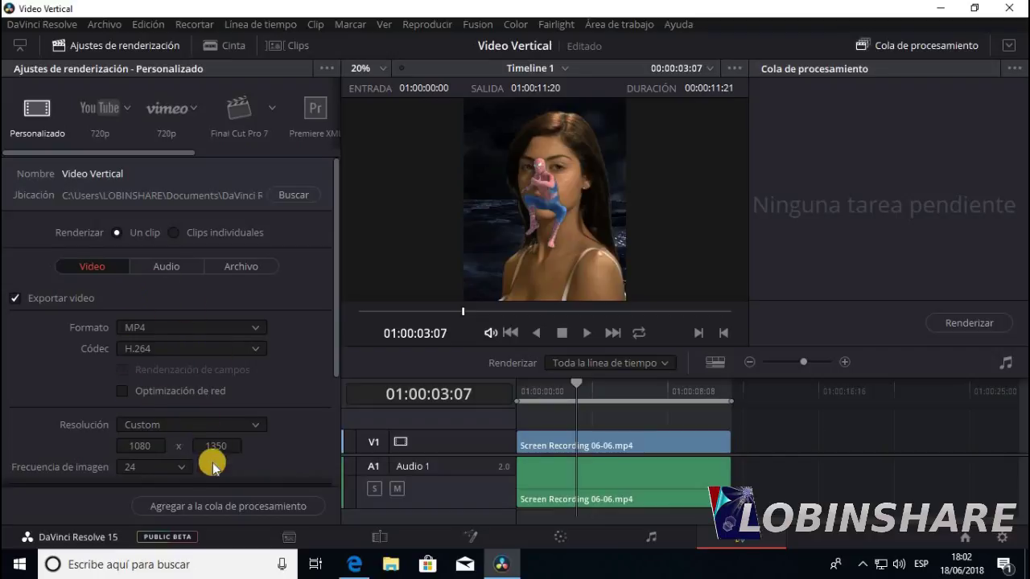
click(232, 510)
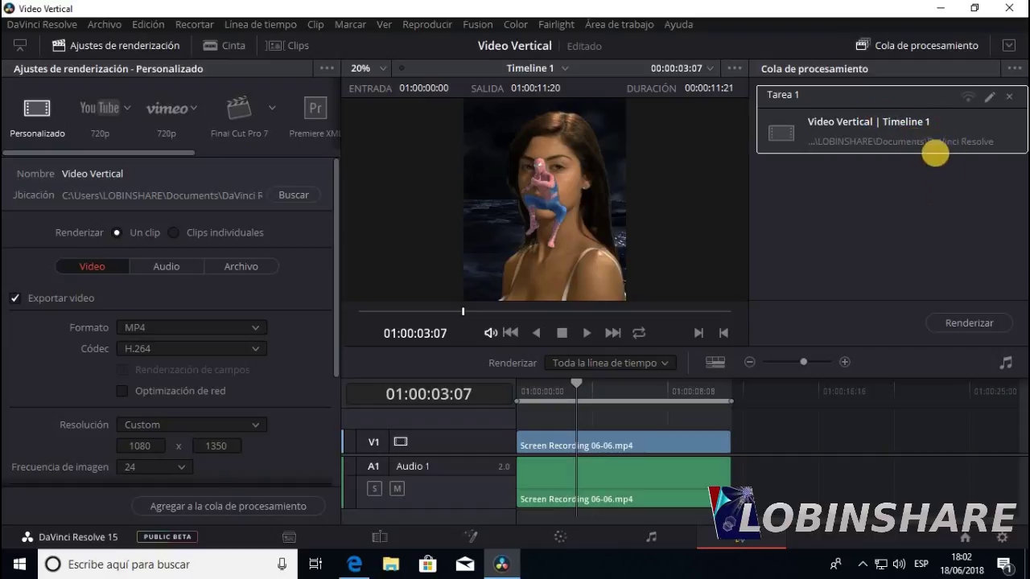
Render the queued Video Vertical job, then open File Explorer.
click(969, 323)
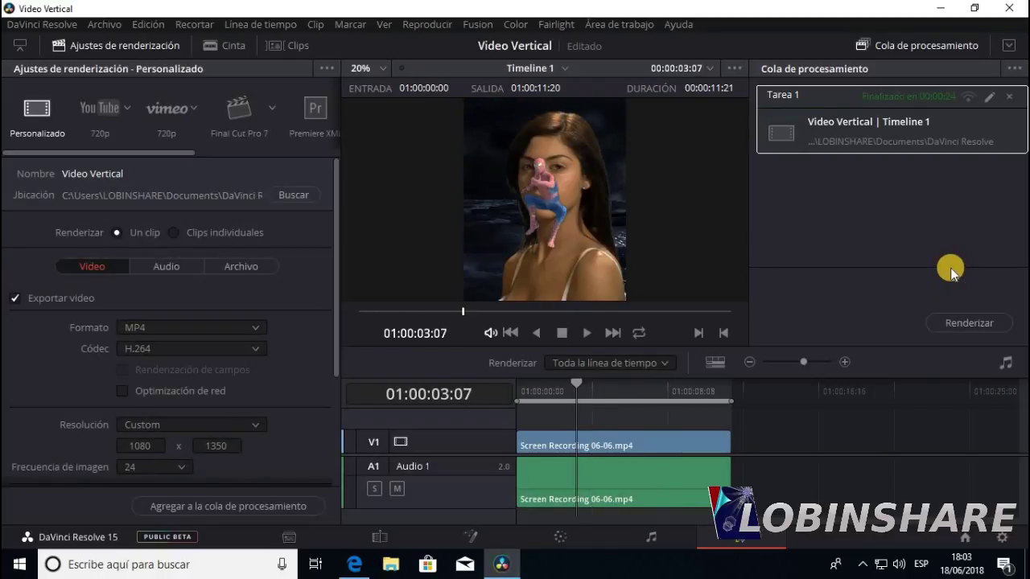
click(392, 573)
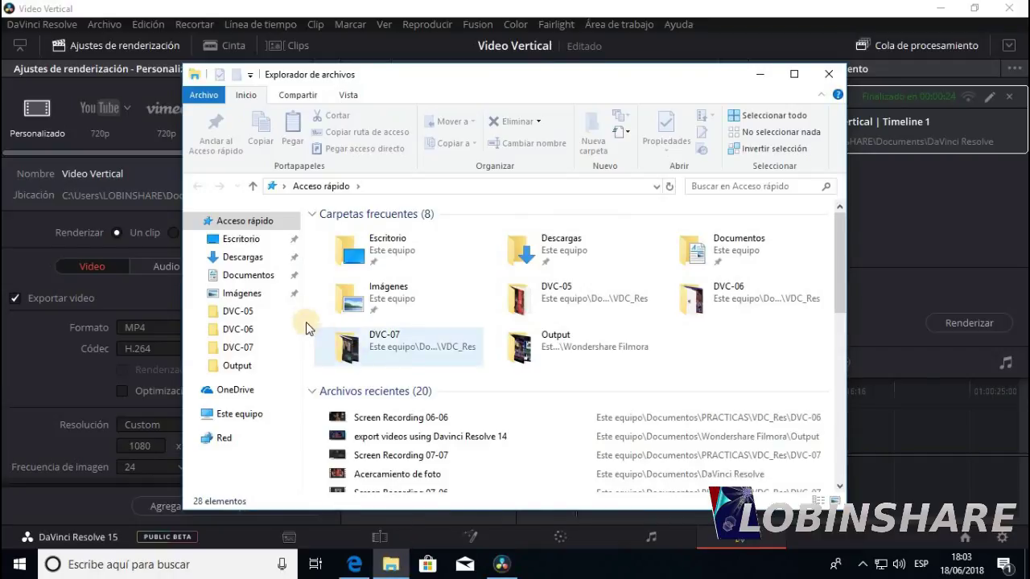
Browse to Documents\DaVinci Resolve to check the Video Vertical MP4, then close Explorer.
click(265, 278)
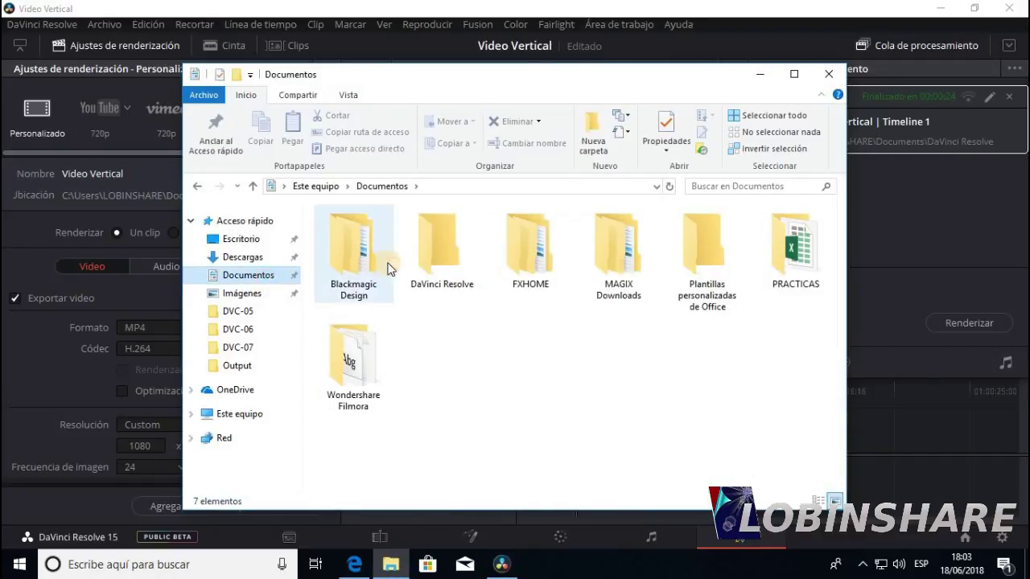
double_click(424, 261)
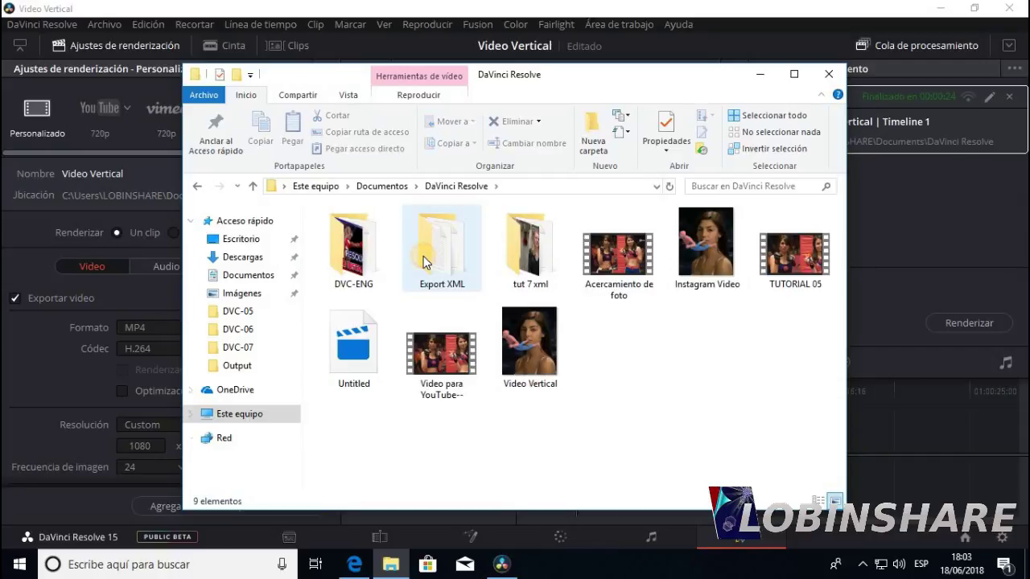
mouse_move(550, 367)
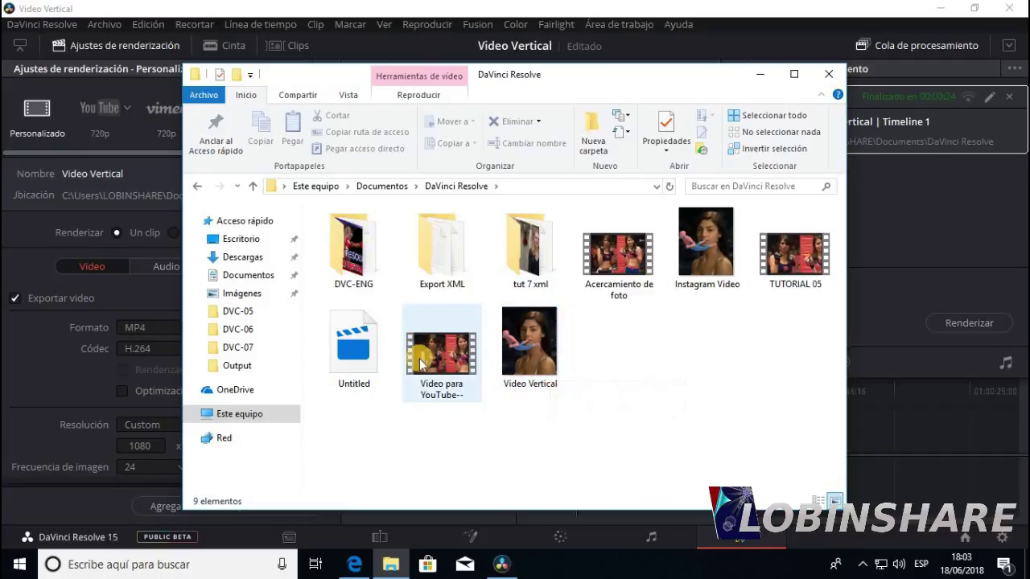
mouse_move(449, 357)
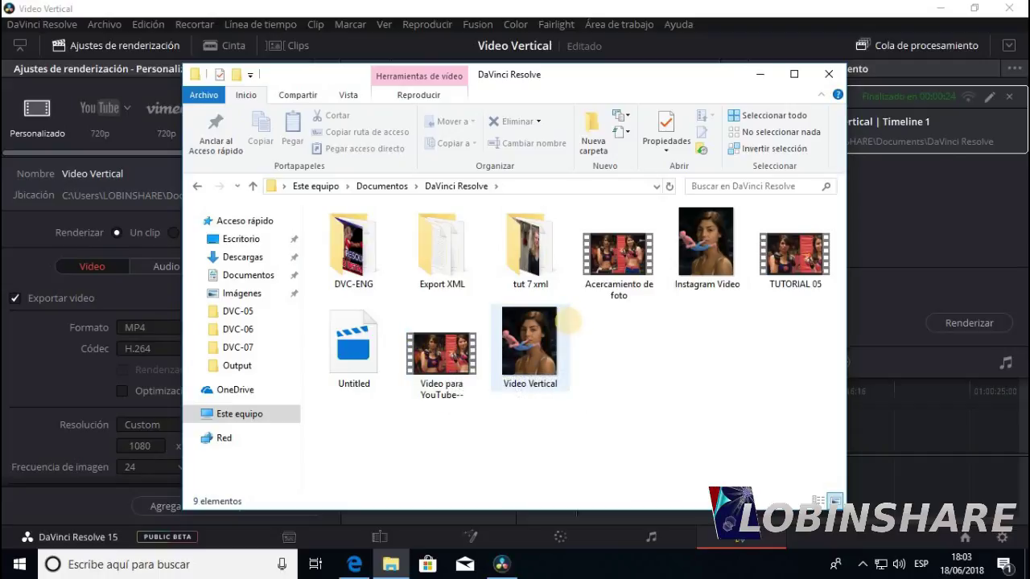
mouse_move(531, 394)
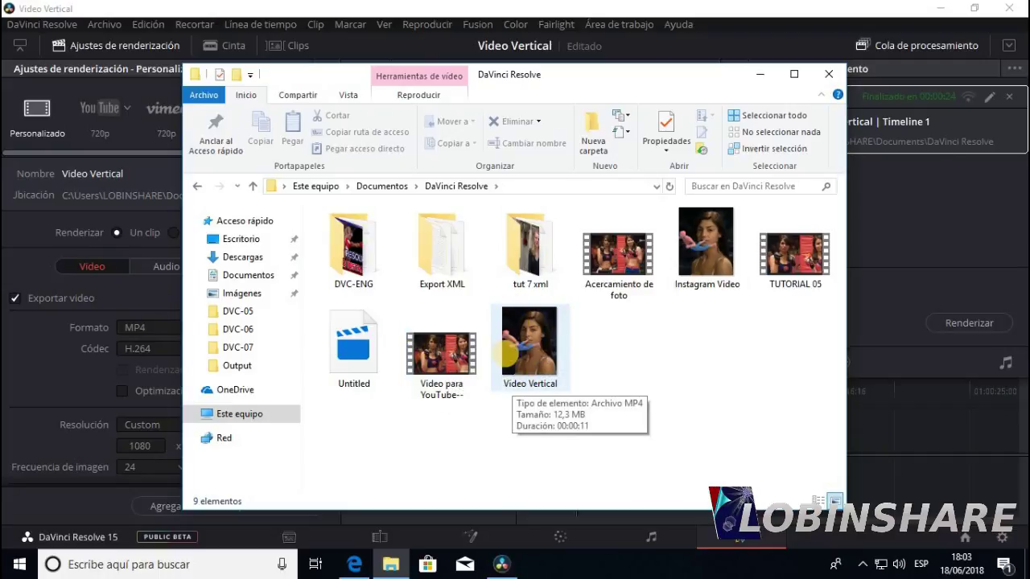
click(828, 73)
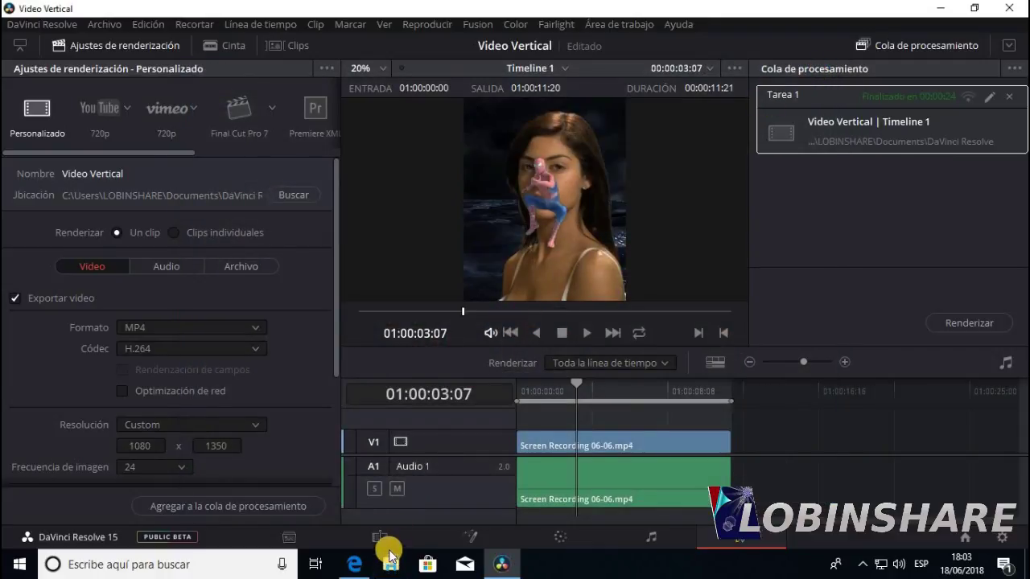
Check the 1080-wide timeline resolution in Project Settings, cancel, and minimise Resolve to the desktop.
click(384, 537)
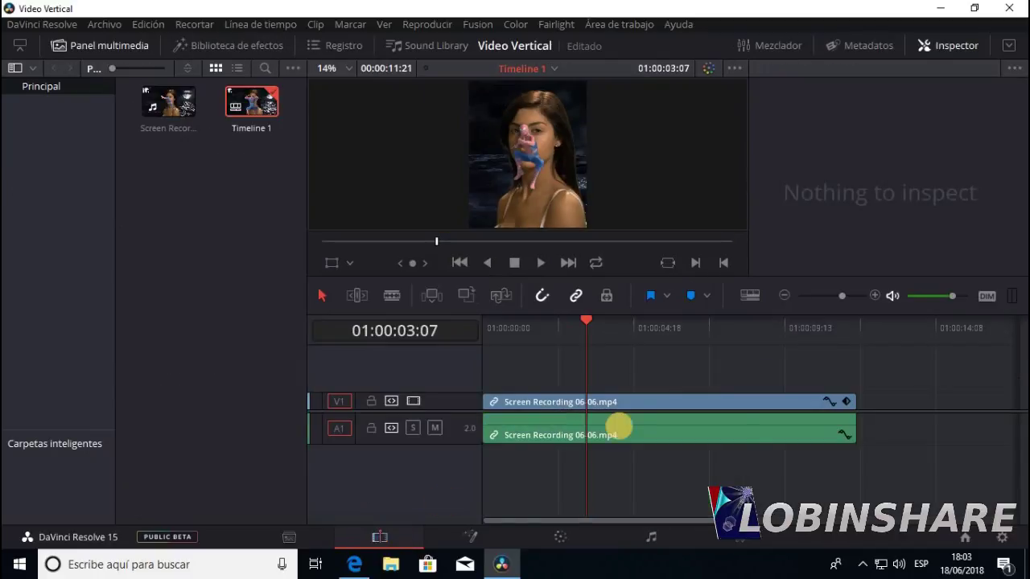
click(1003, 538)
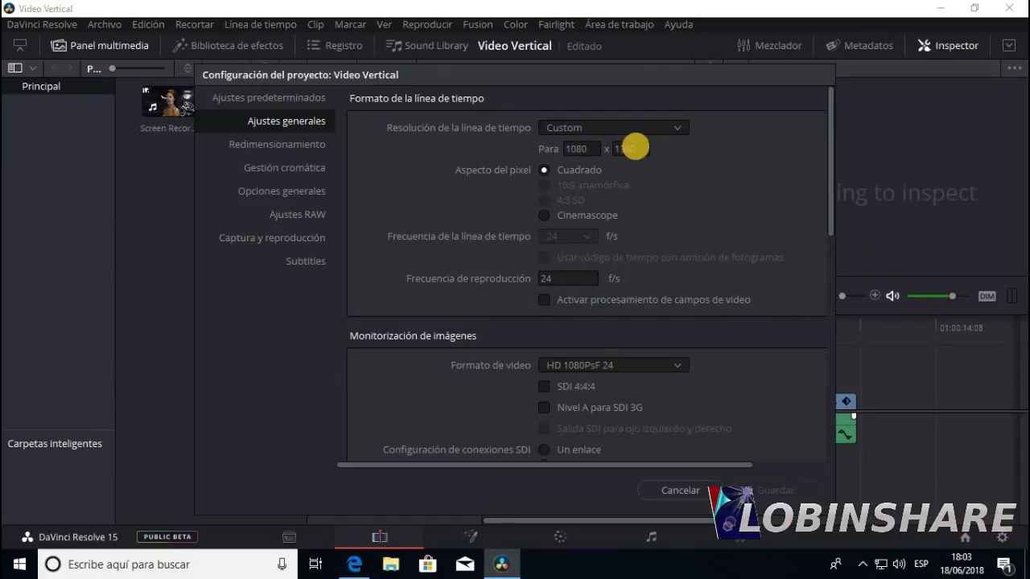
click(681, 491)
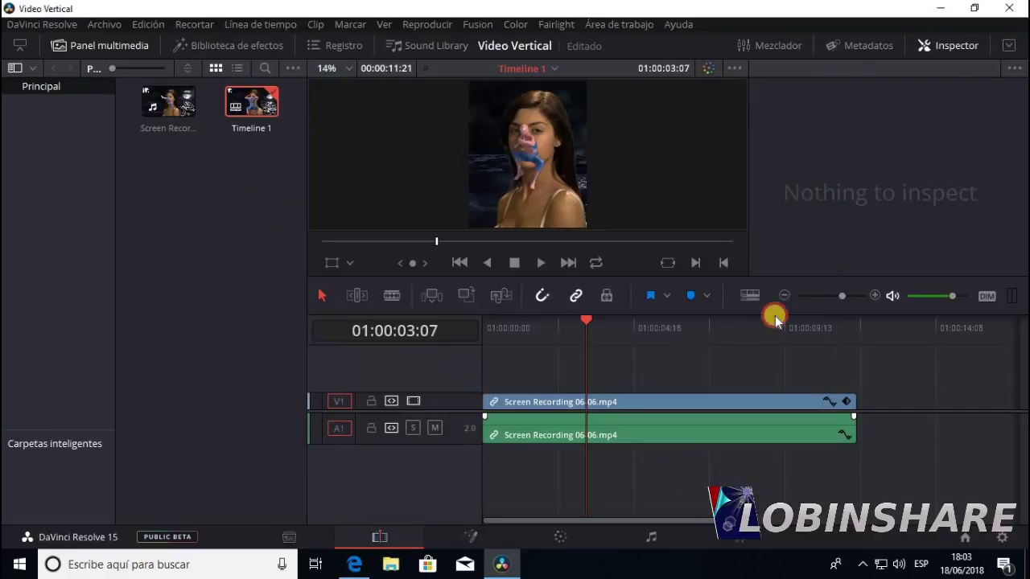
click(943, 6)
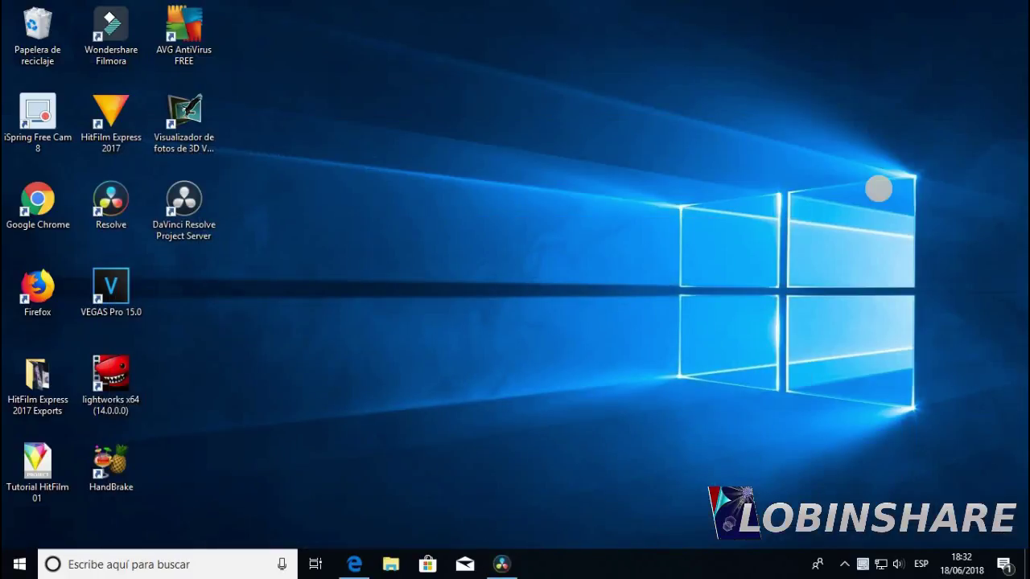
From the install video's description in Edge, open the goo.gl DaVinci tutorial playlist link.
click(357, 563)
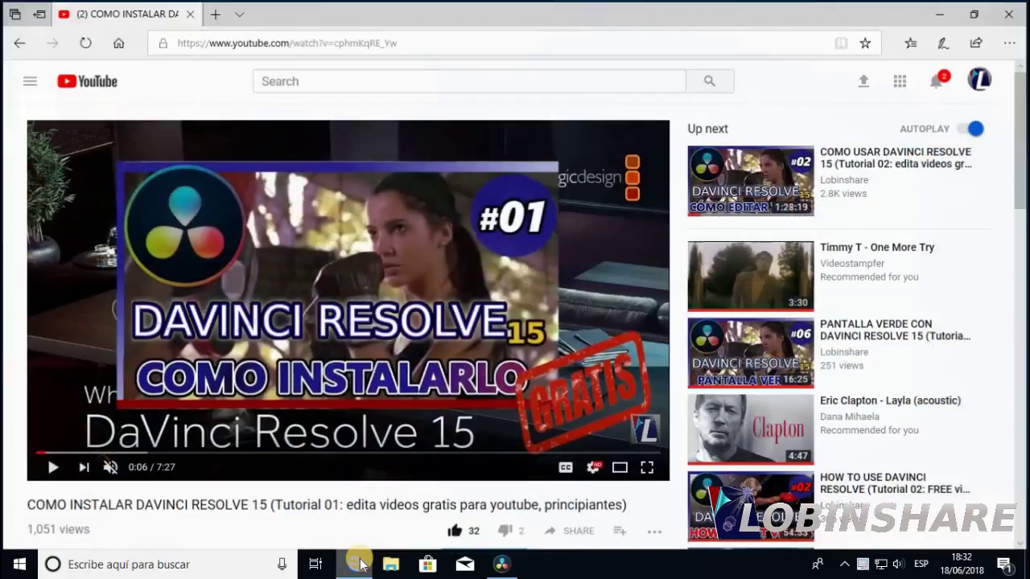
scroll(424, 364, down, 3)
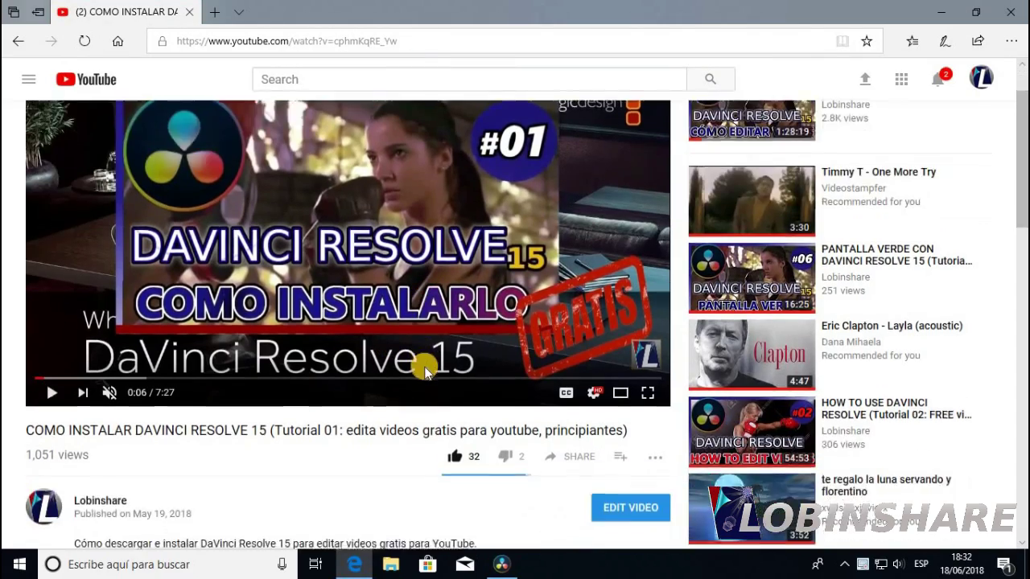
scroll(427, 372, up, 1)
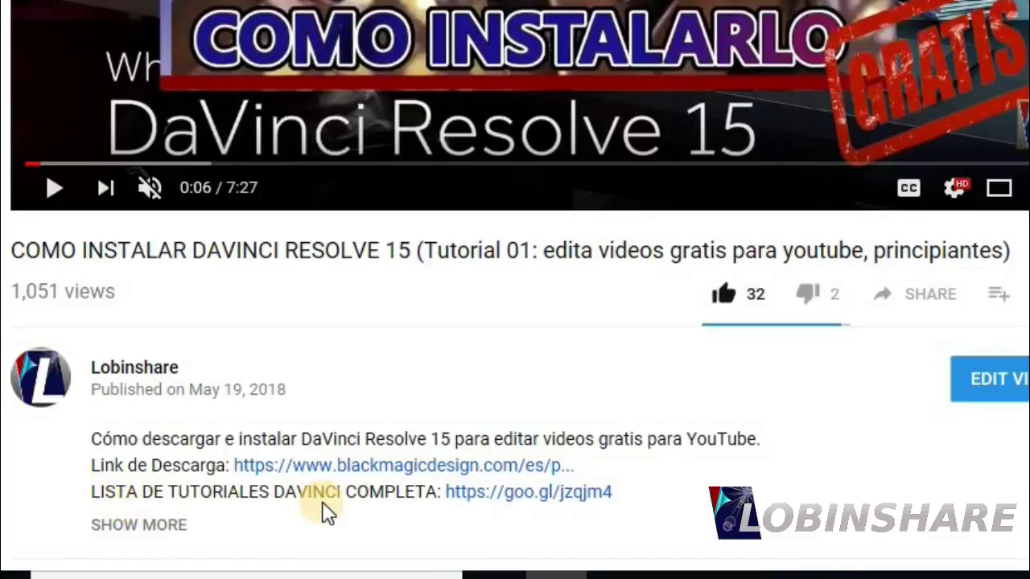
click(497, 494)
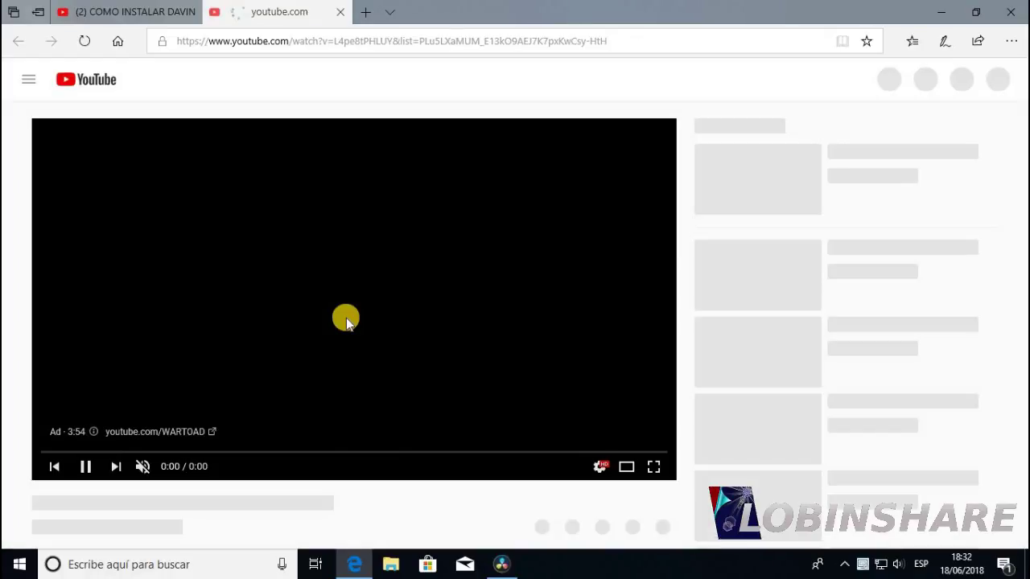